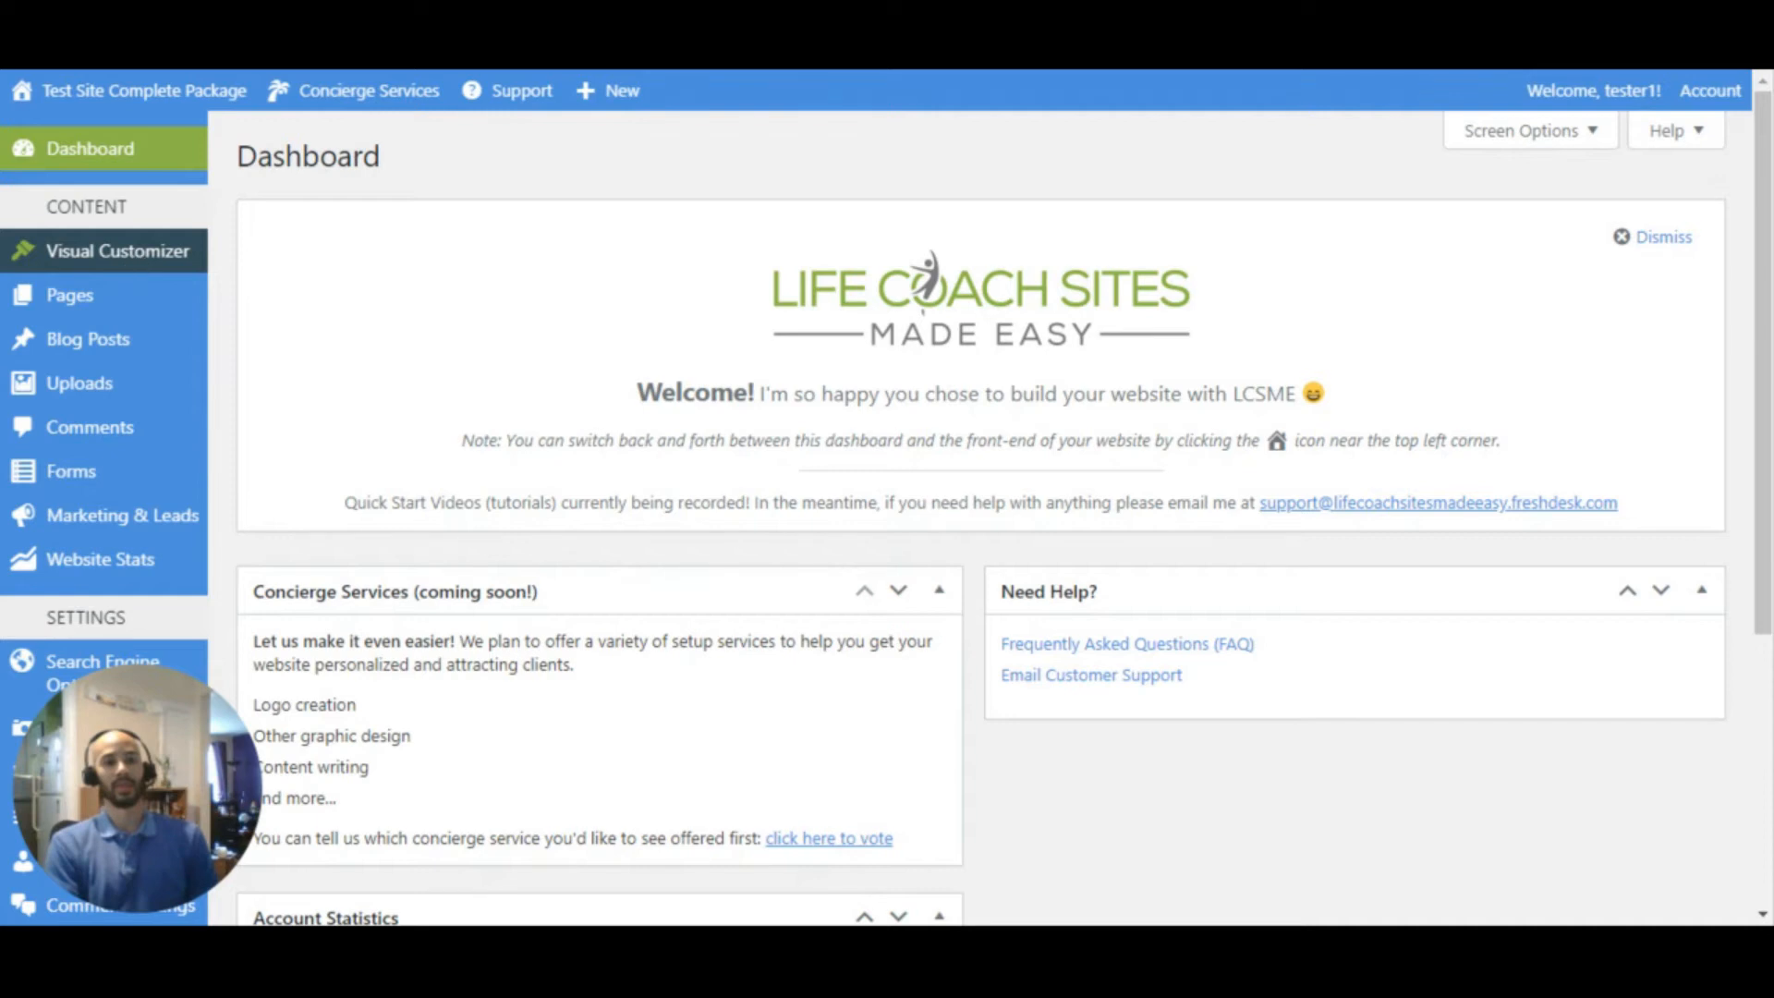
Open the Visual Customizer for the site and dismiss the notice about the more recent autosave
left_click(76, 264)
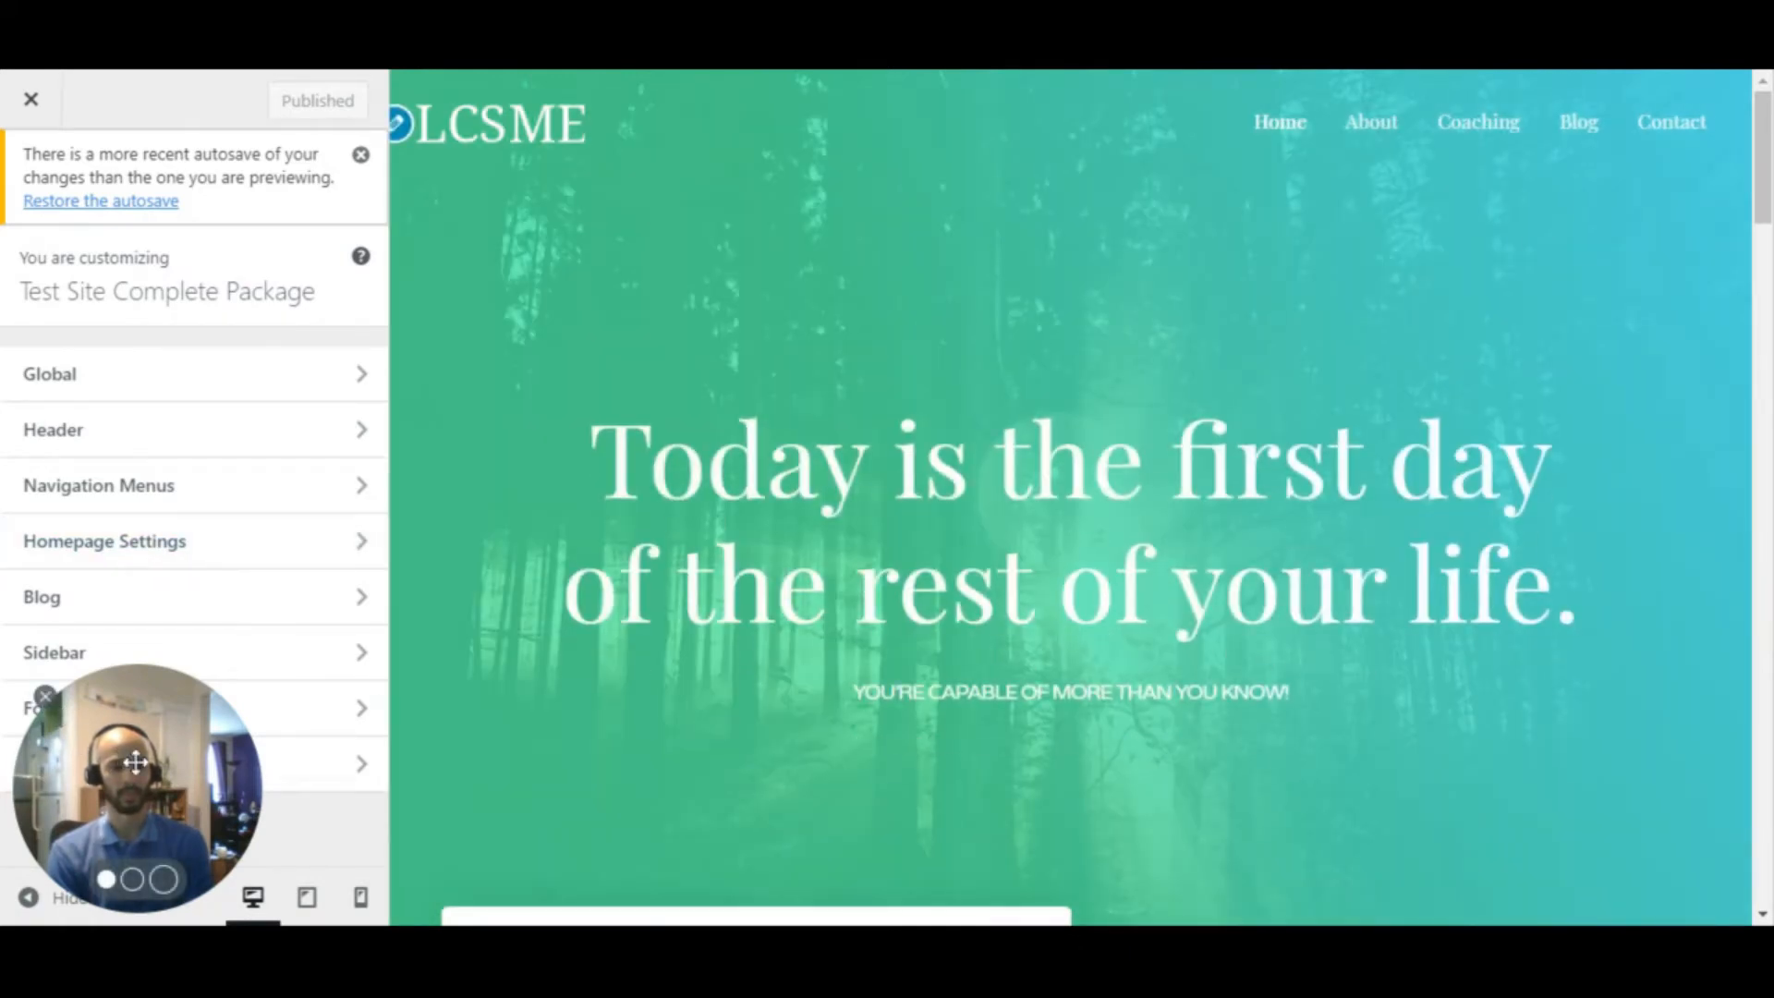
left_click_drag(136, 762, 1666, 765)
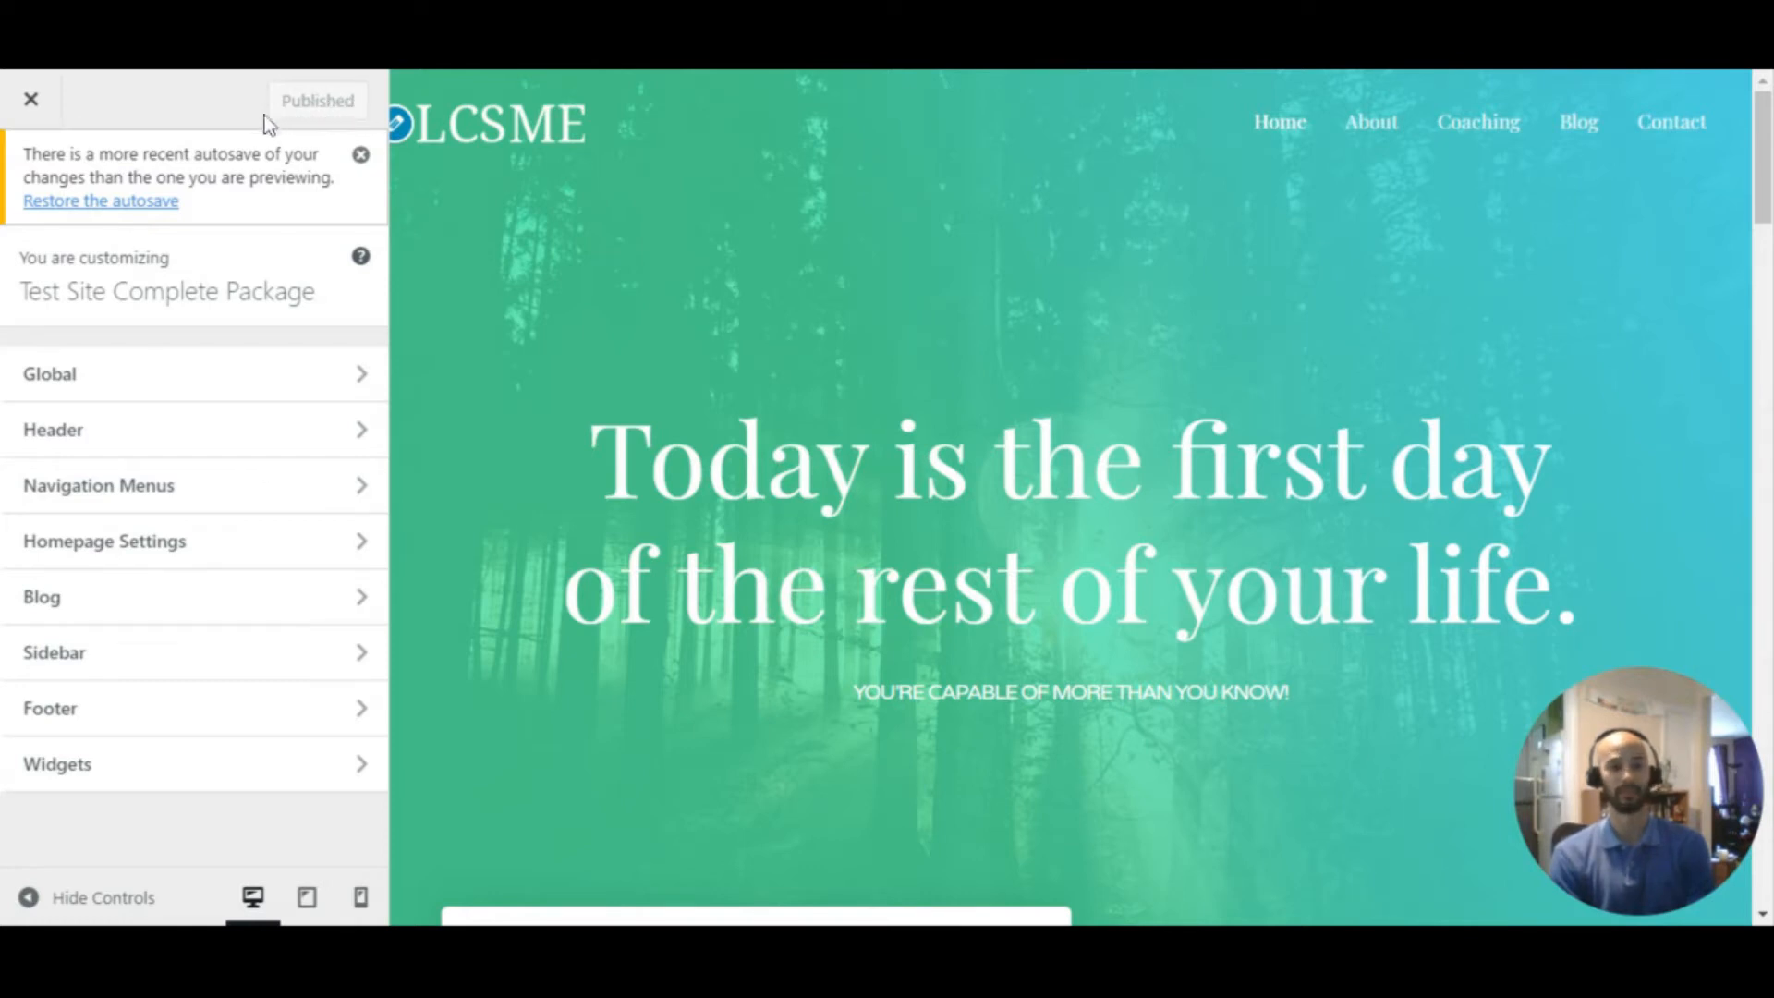
left_click(33, 104)
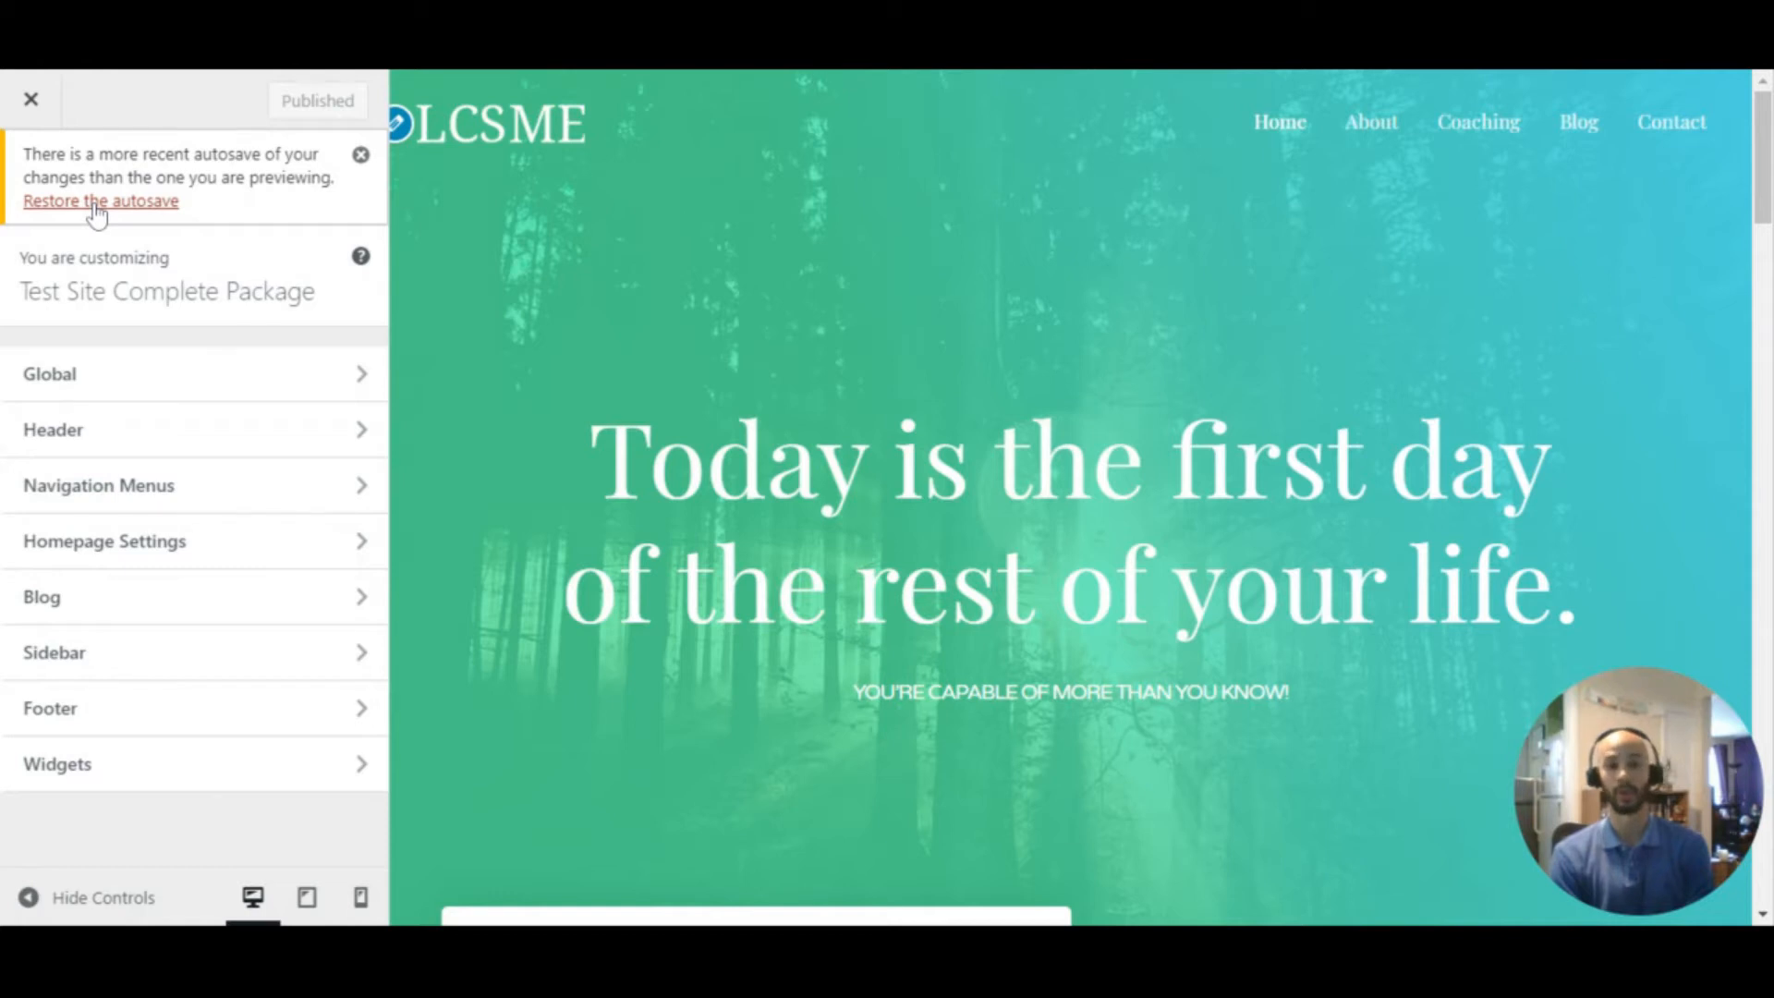
left_click(361, 156)
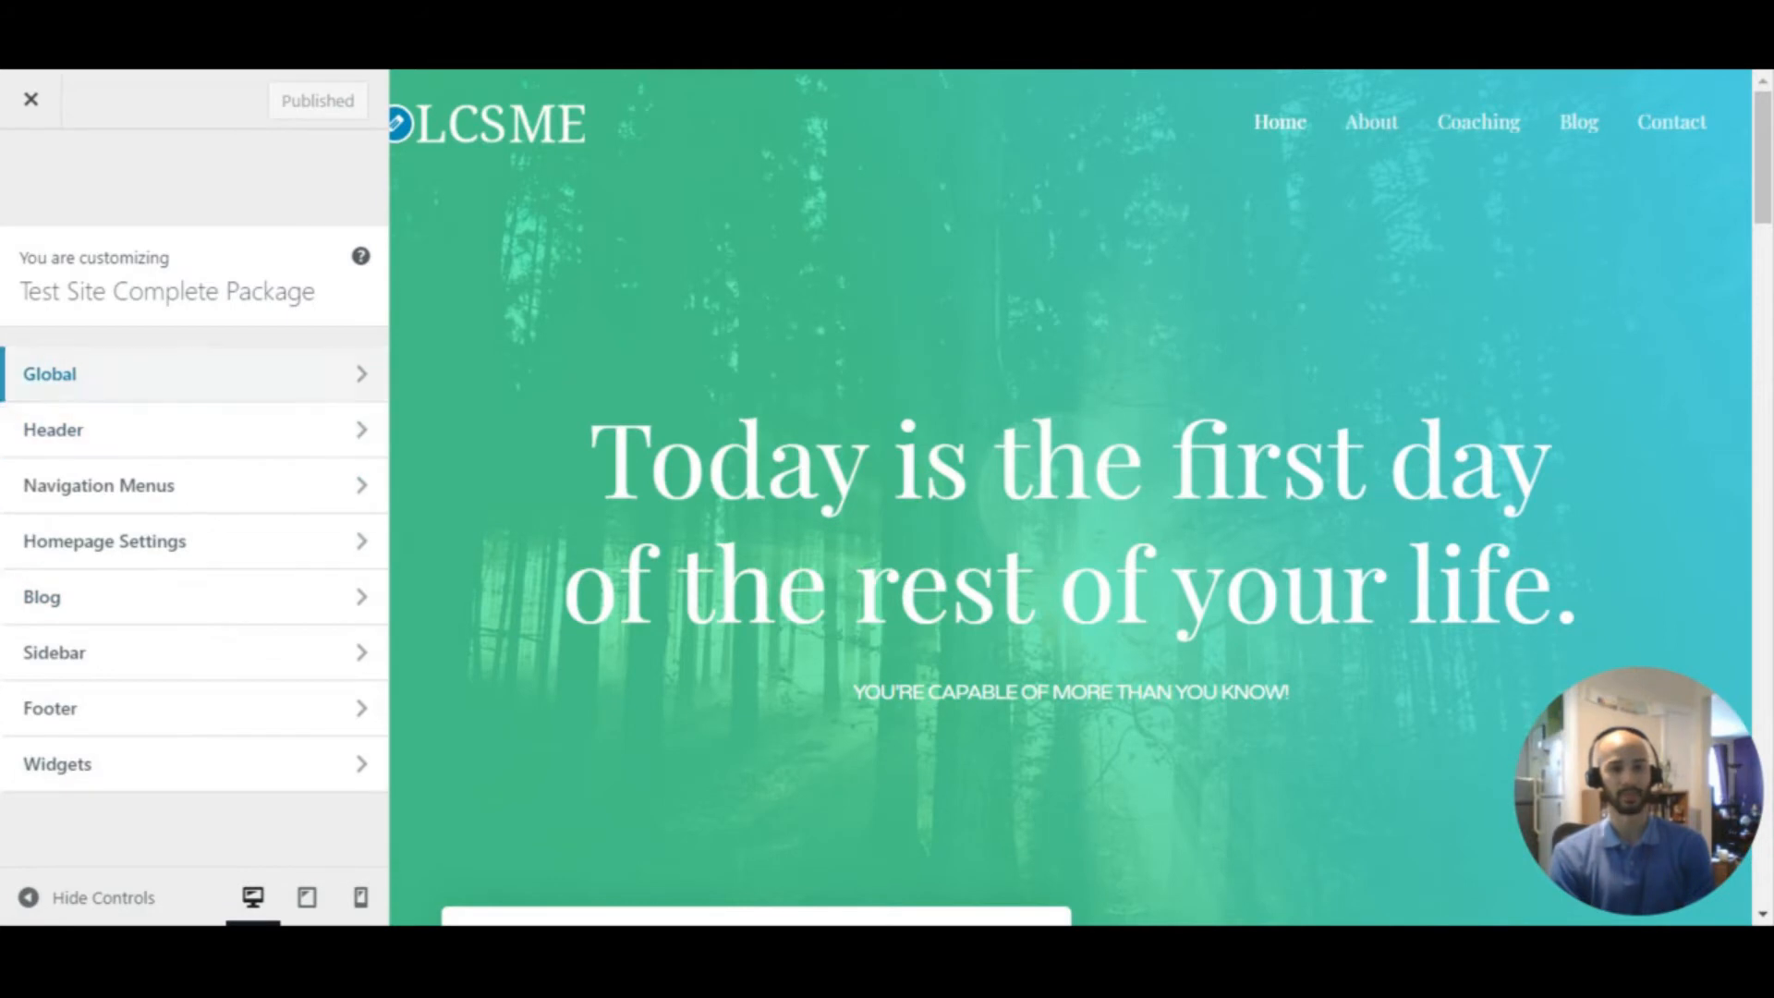
Look over the homepage preview and the Global customization sections
scroll(1381, 447, "down", 10)
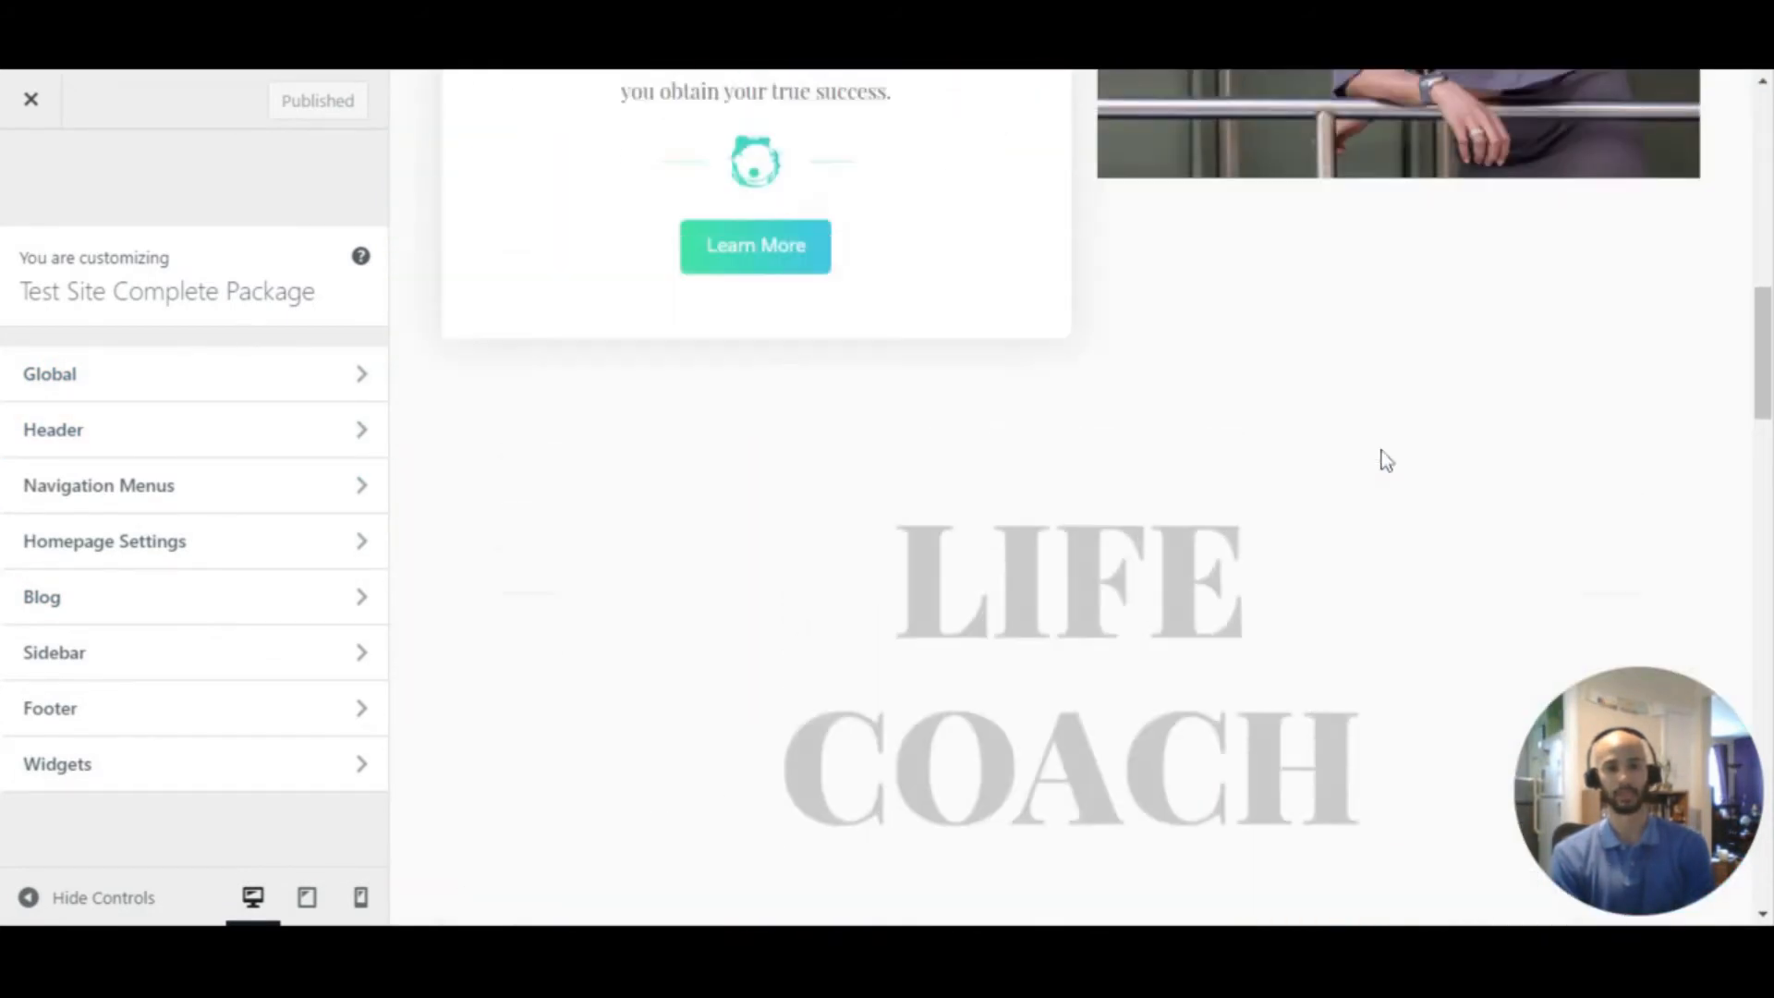
scroll(1382, 451, "up", 5)
scroll(1381, 451, "up", 9)
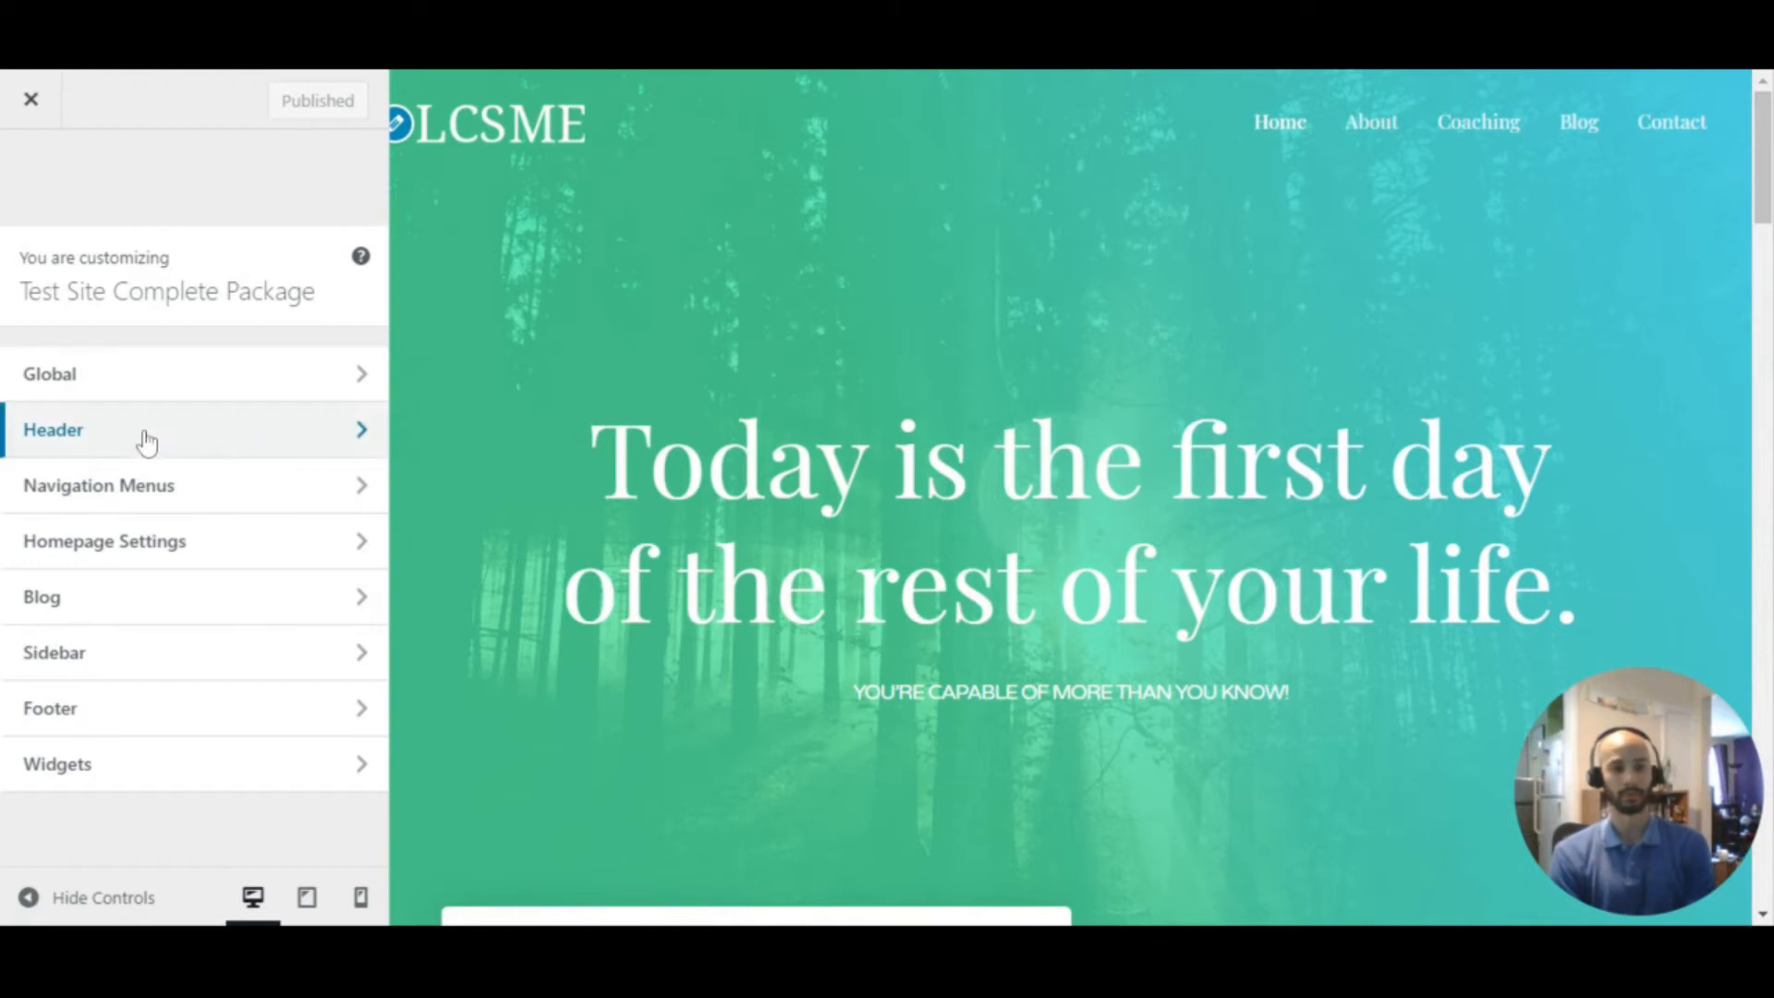
left_click(169, 386)
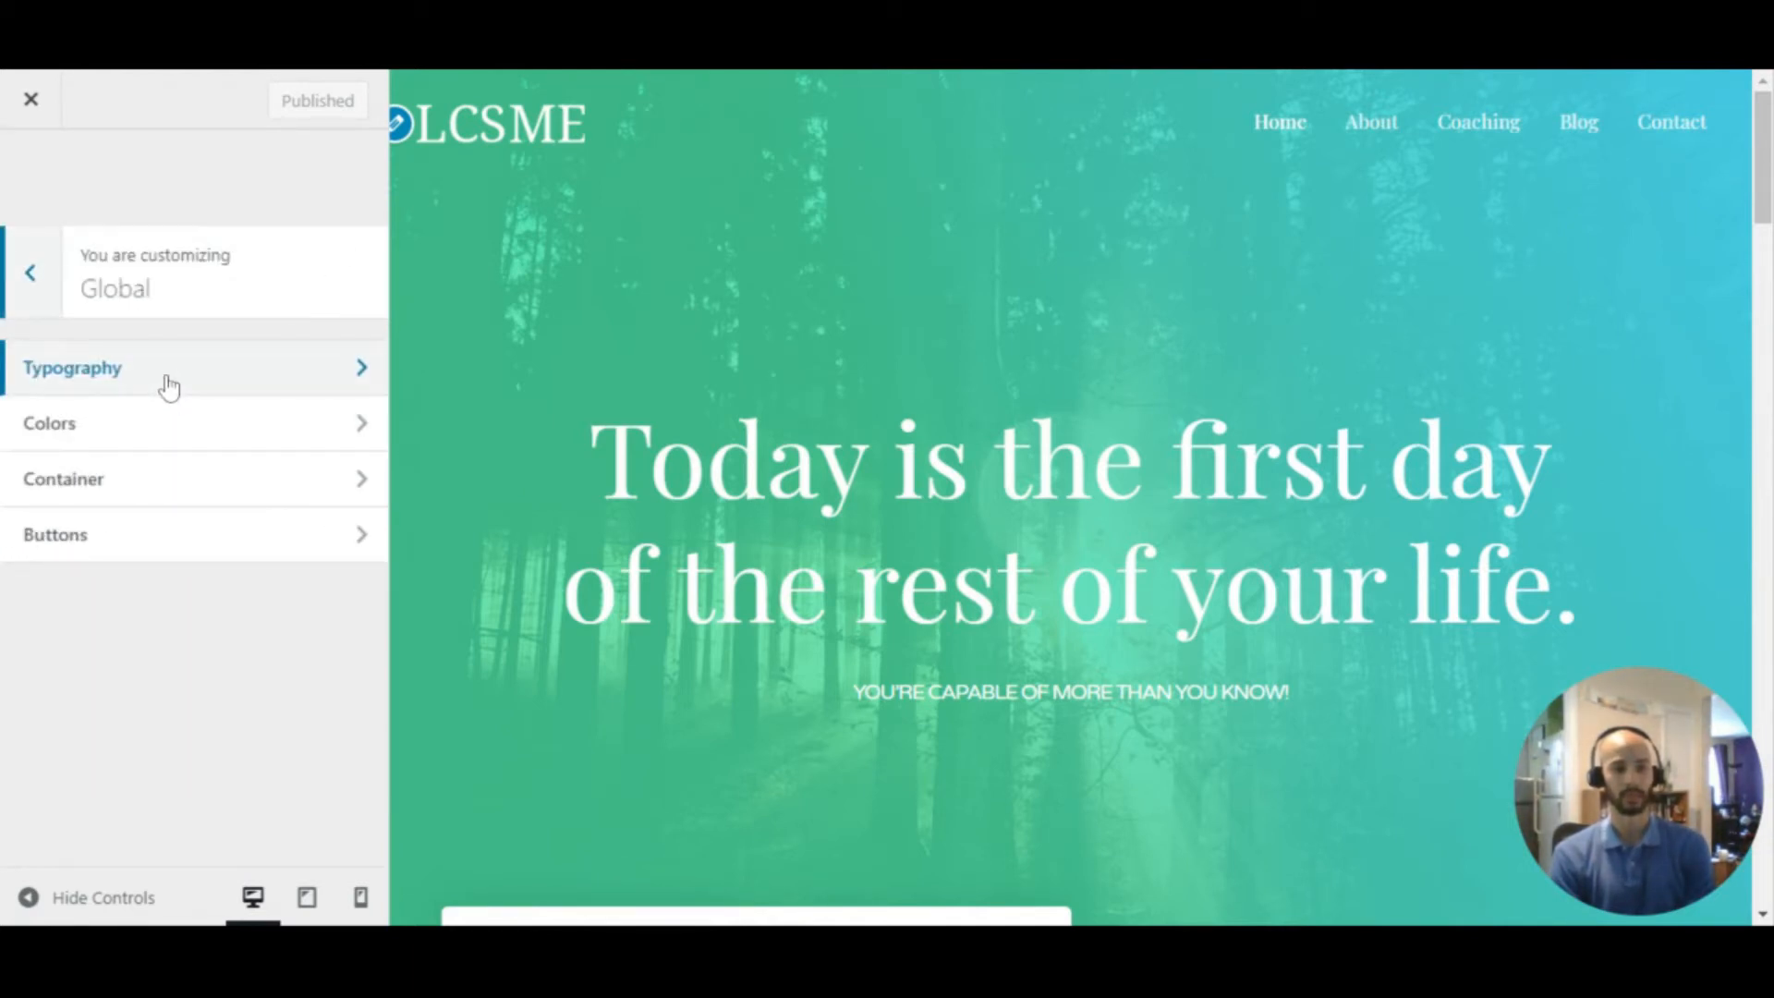
left_click(26, 275)
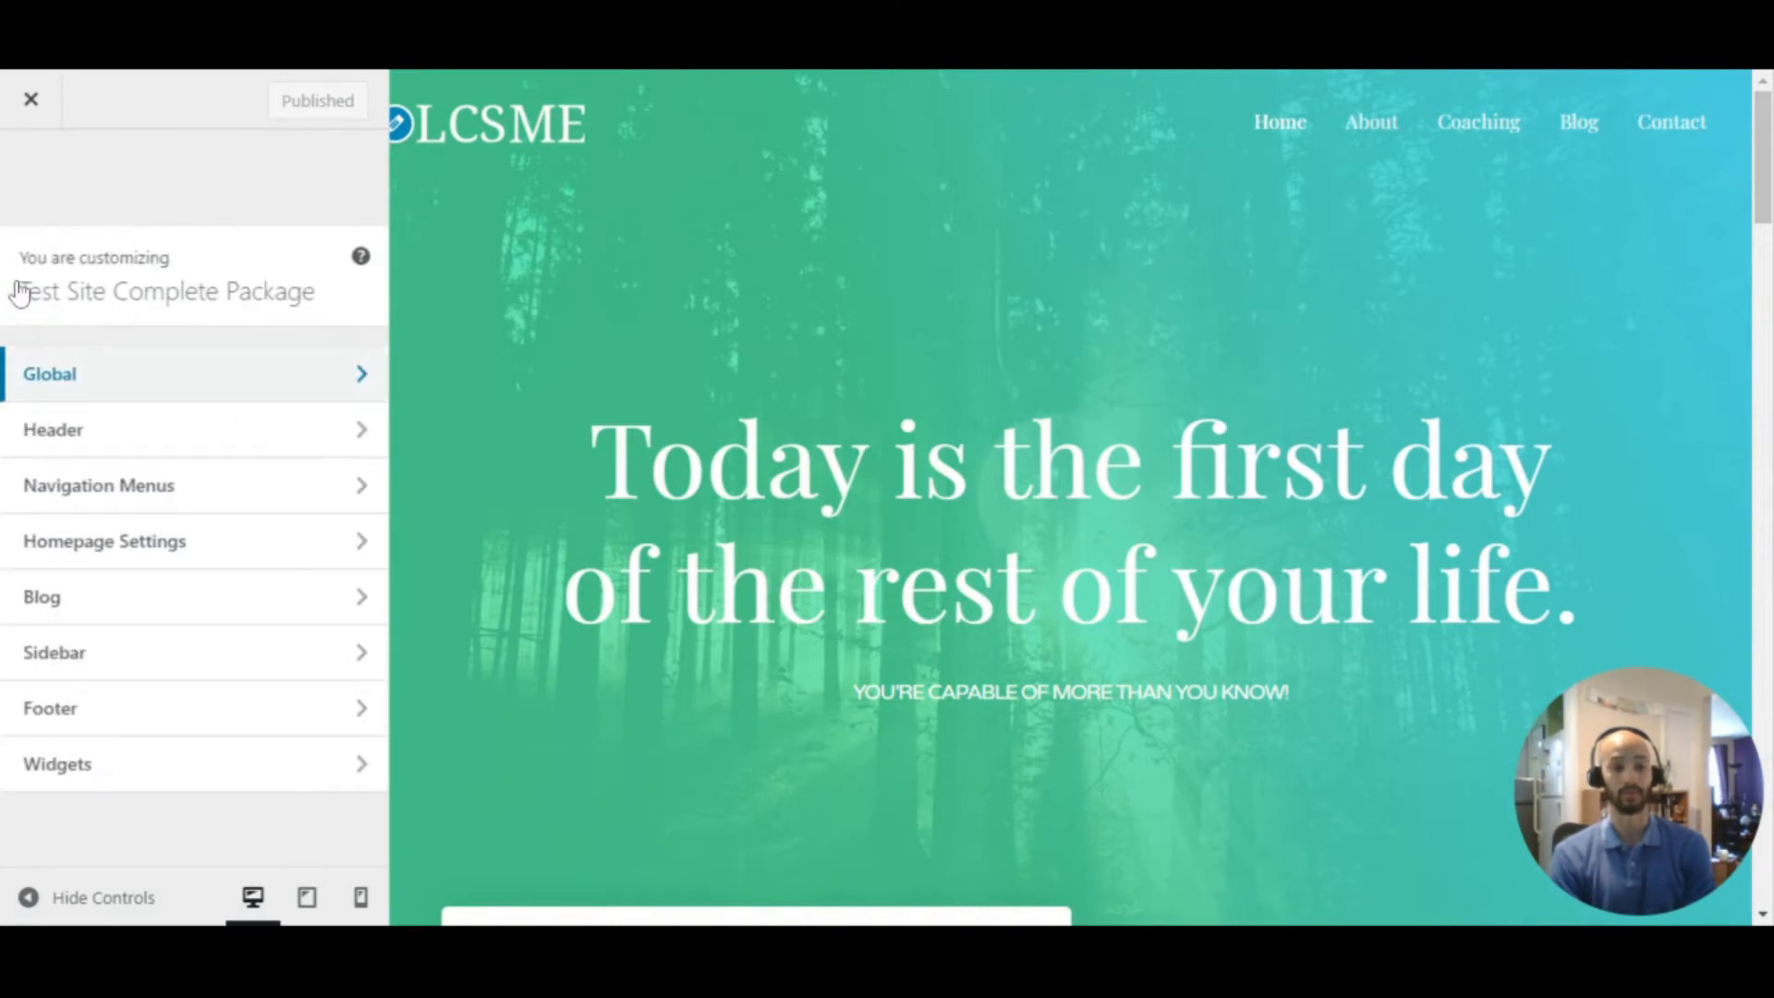
In the header's Site Identity settings, enable a different logo for mobile devices
left_click(98, 438)
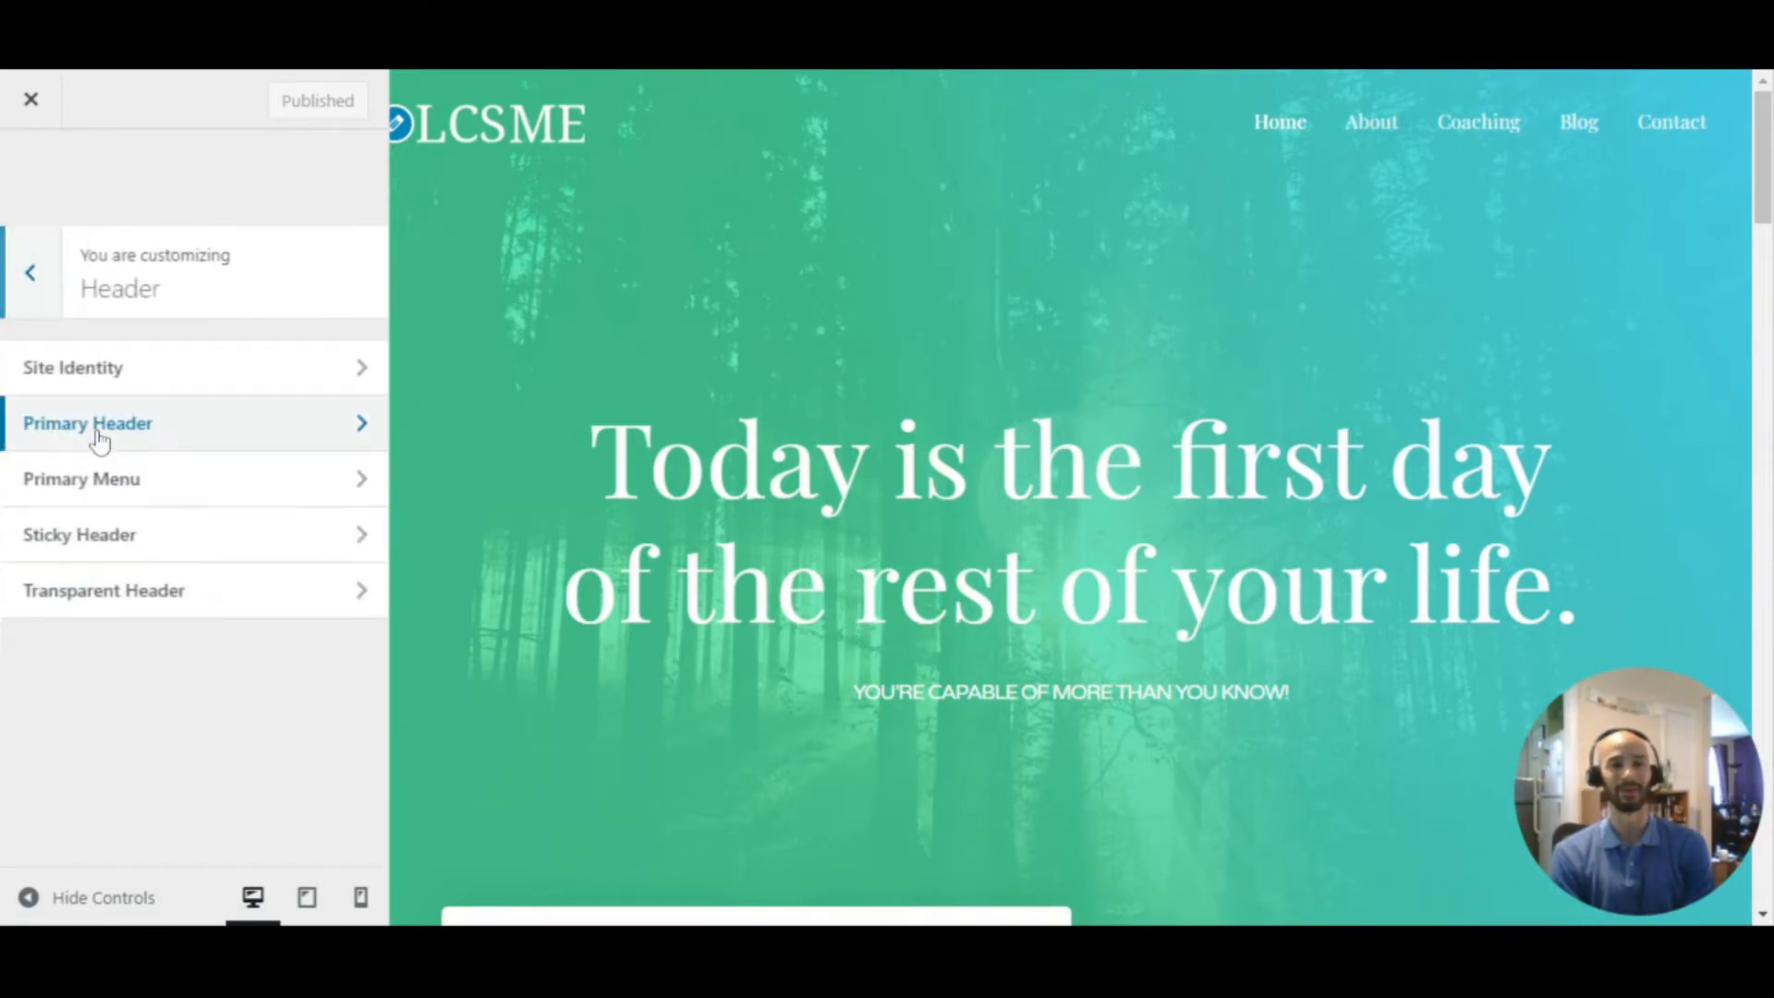
left_click(139, 379)
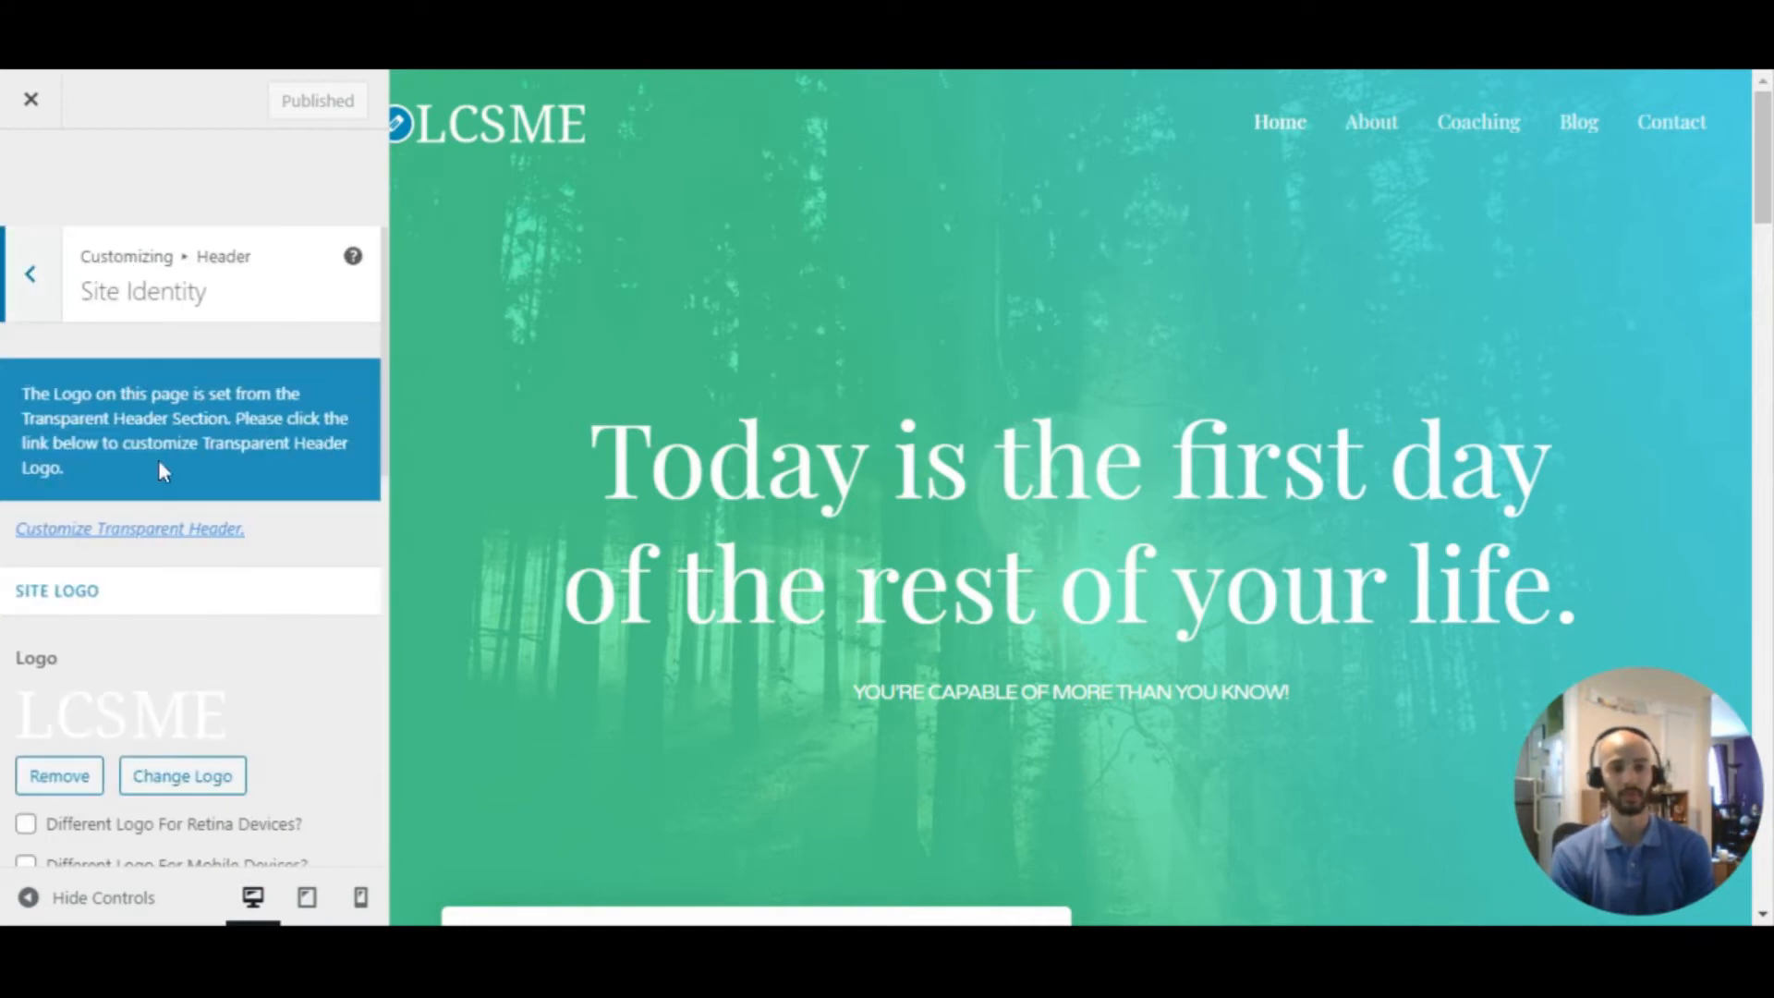
scroll(158, 459, "down", 3)
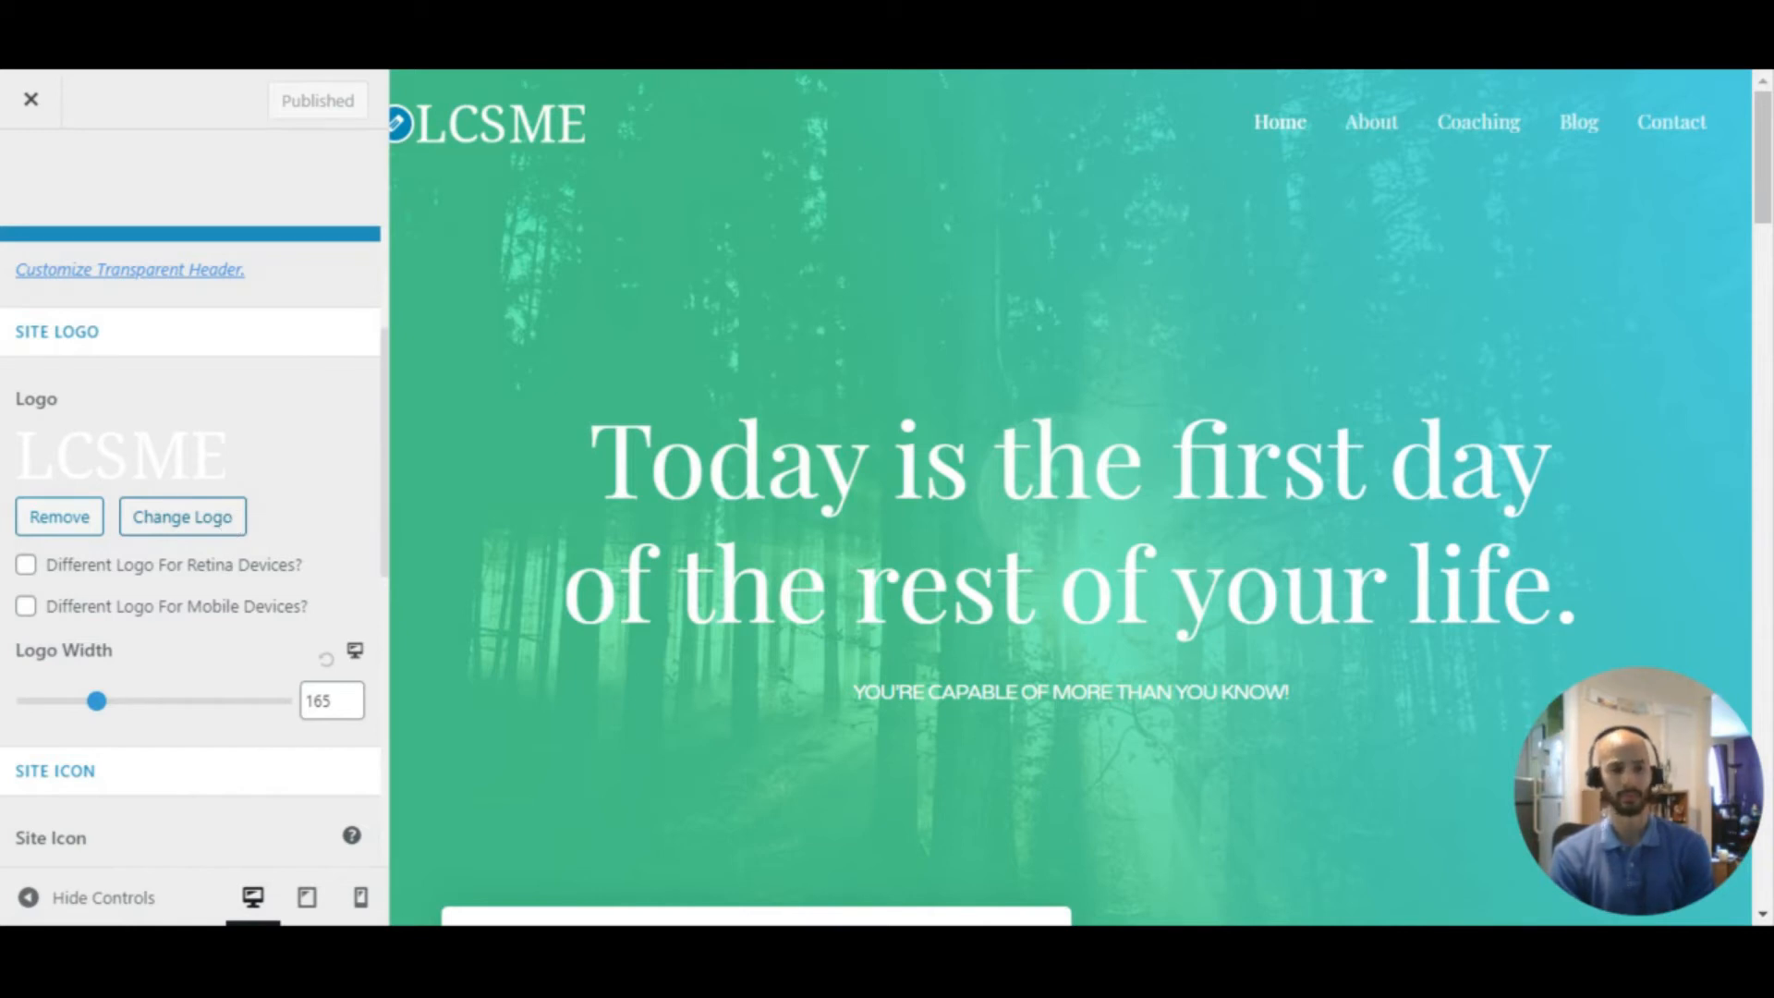
left_click(26, 605)
scroll(170, 602, "down", 2)
left_click(328, 587)
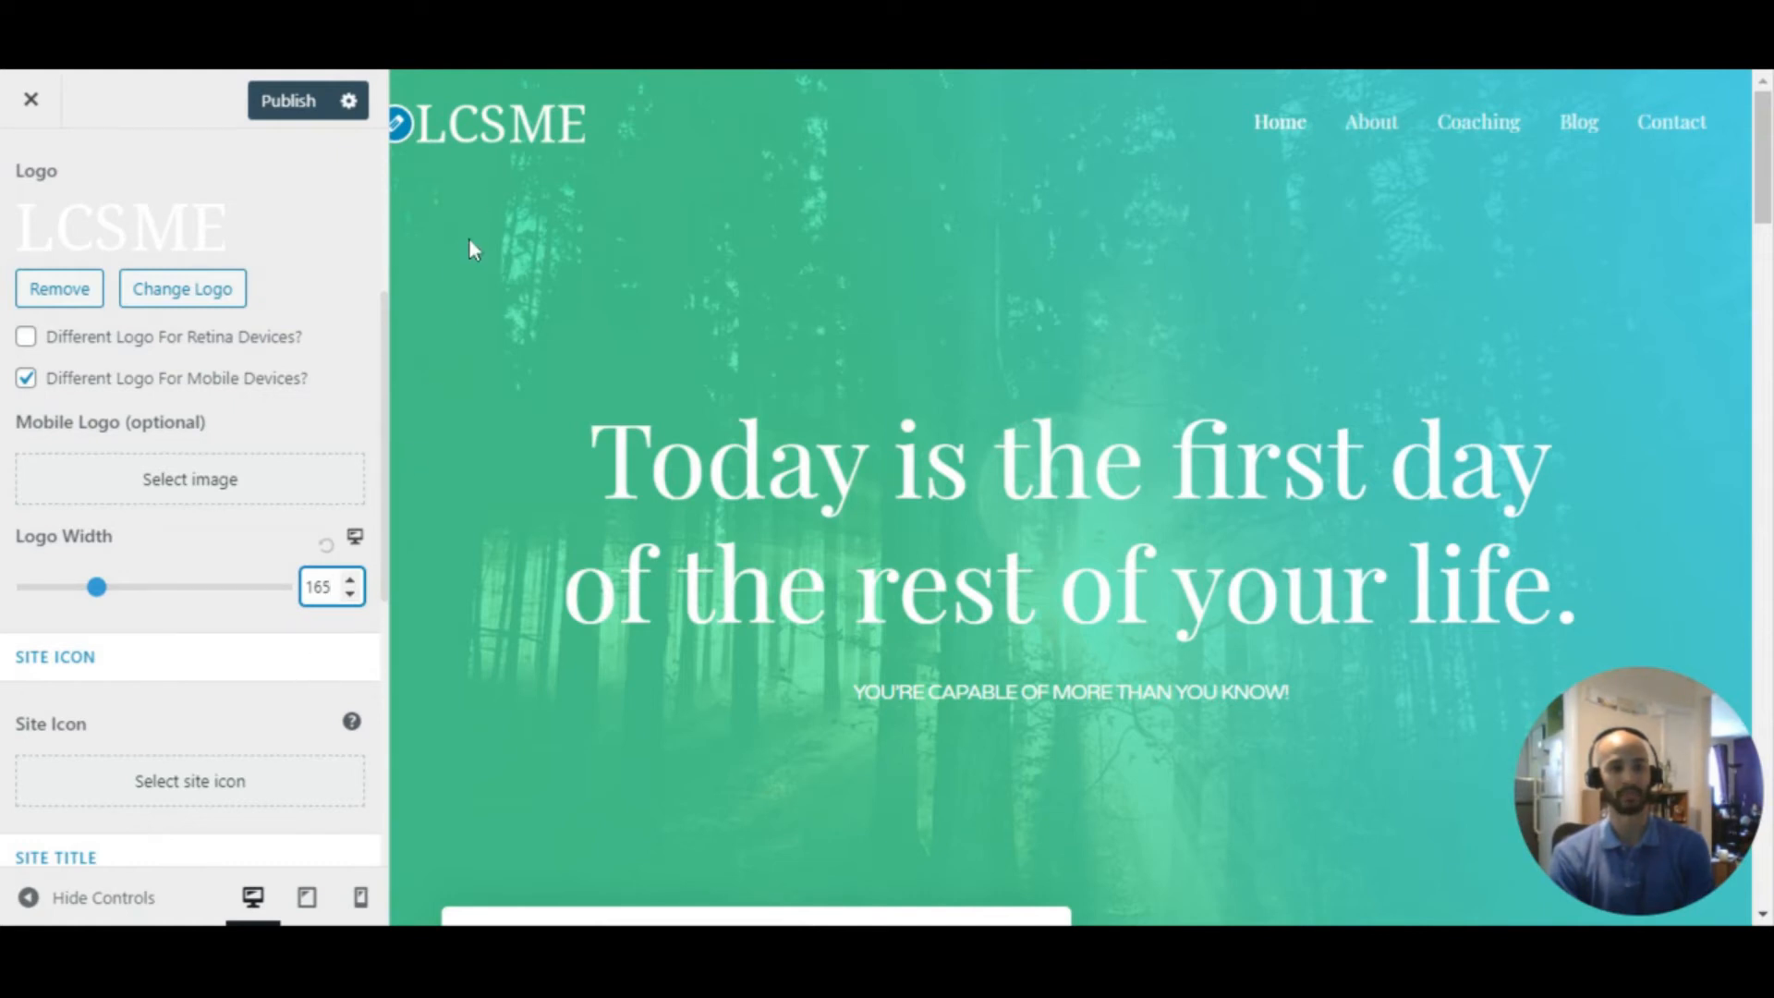
Replace the site title with "My New Site Title"
scroll(253, 634, "down", 4)
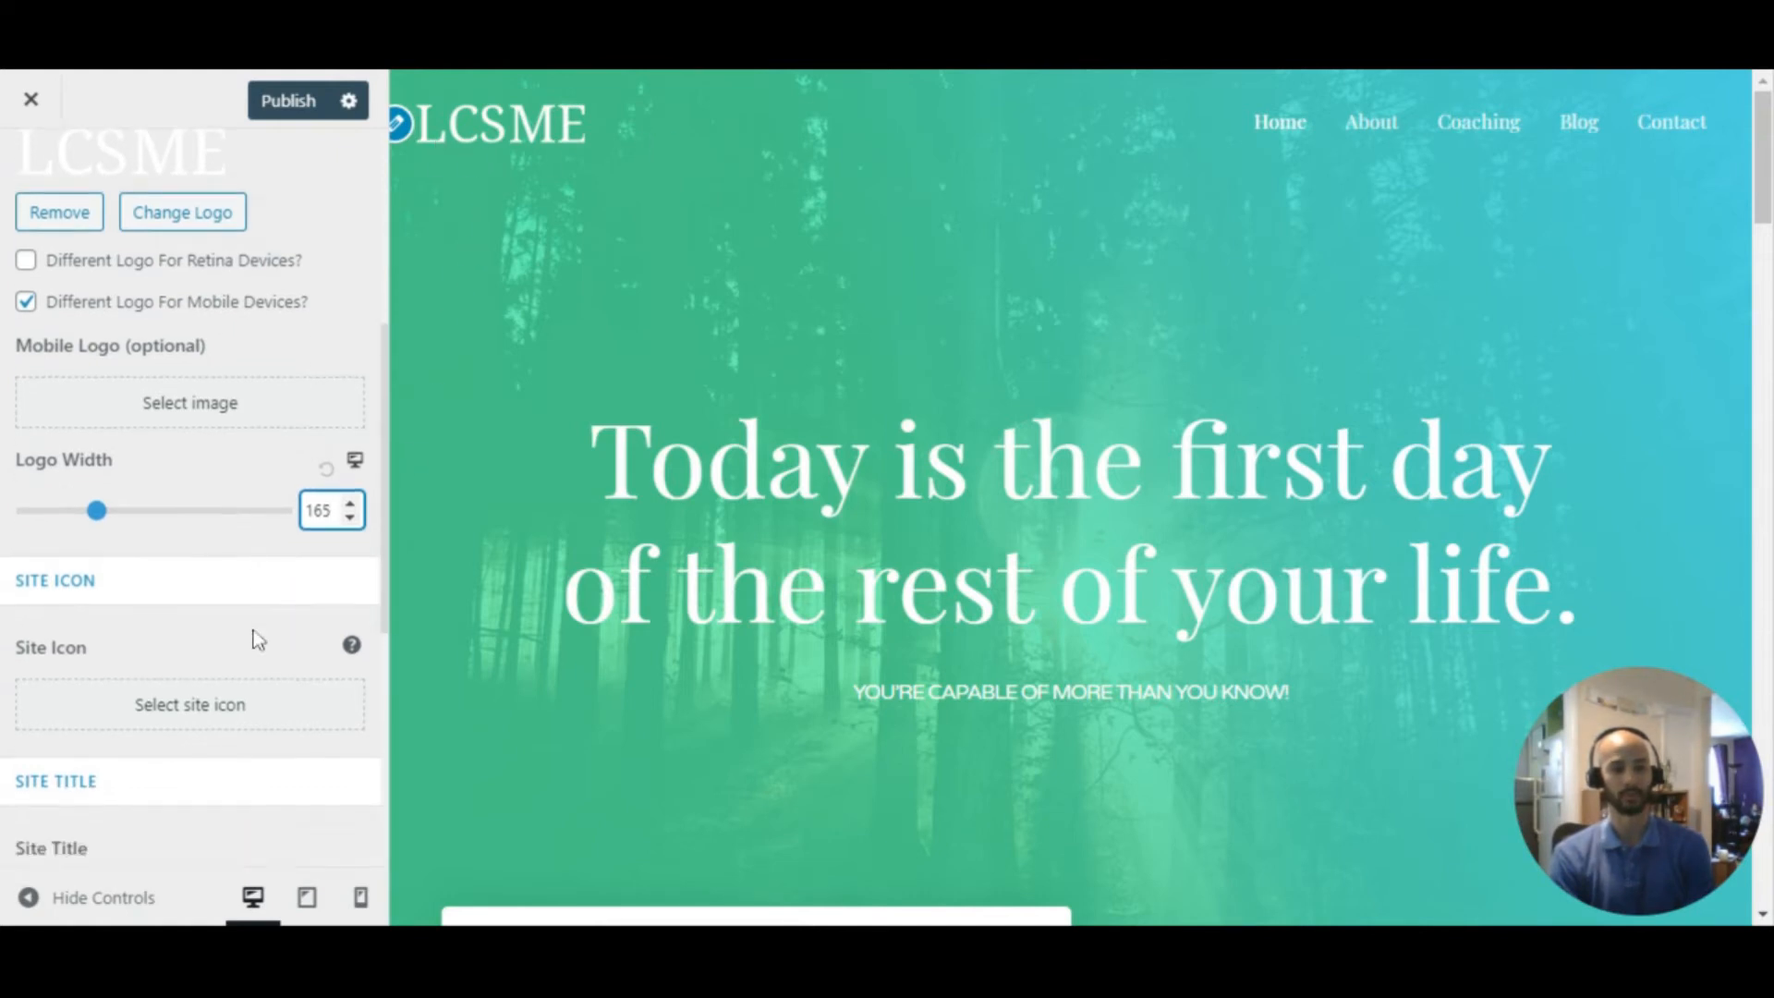
scroll(198, 345, "down", 1)
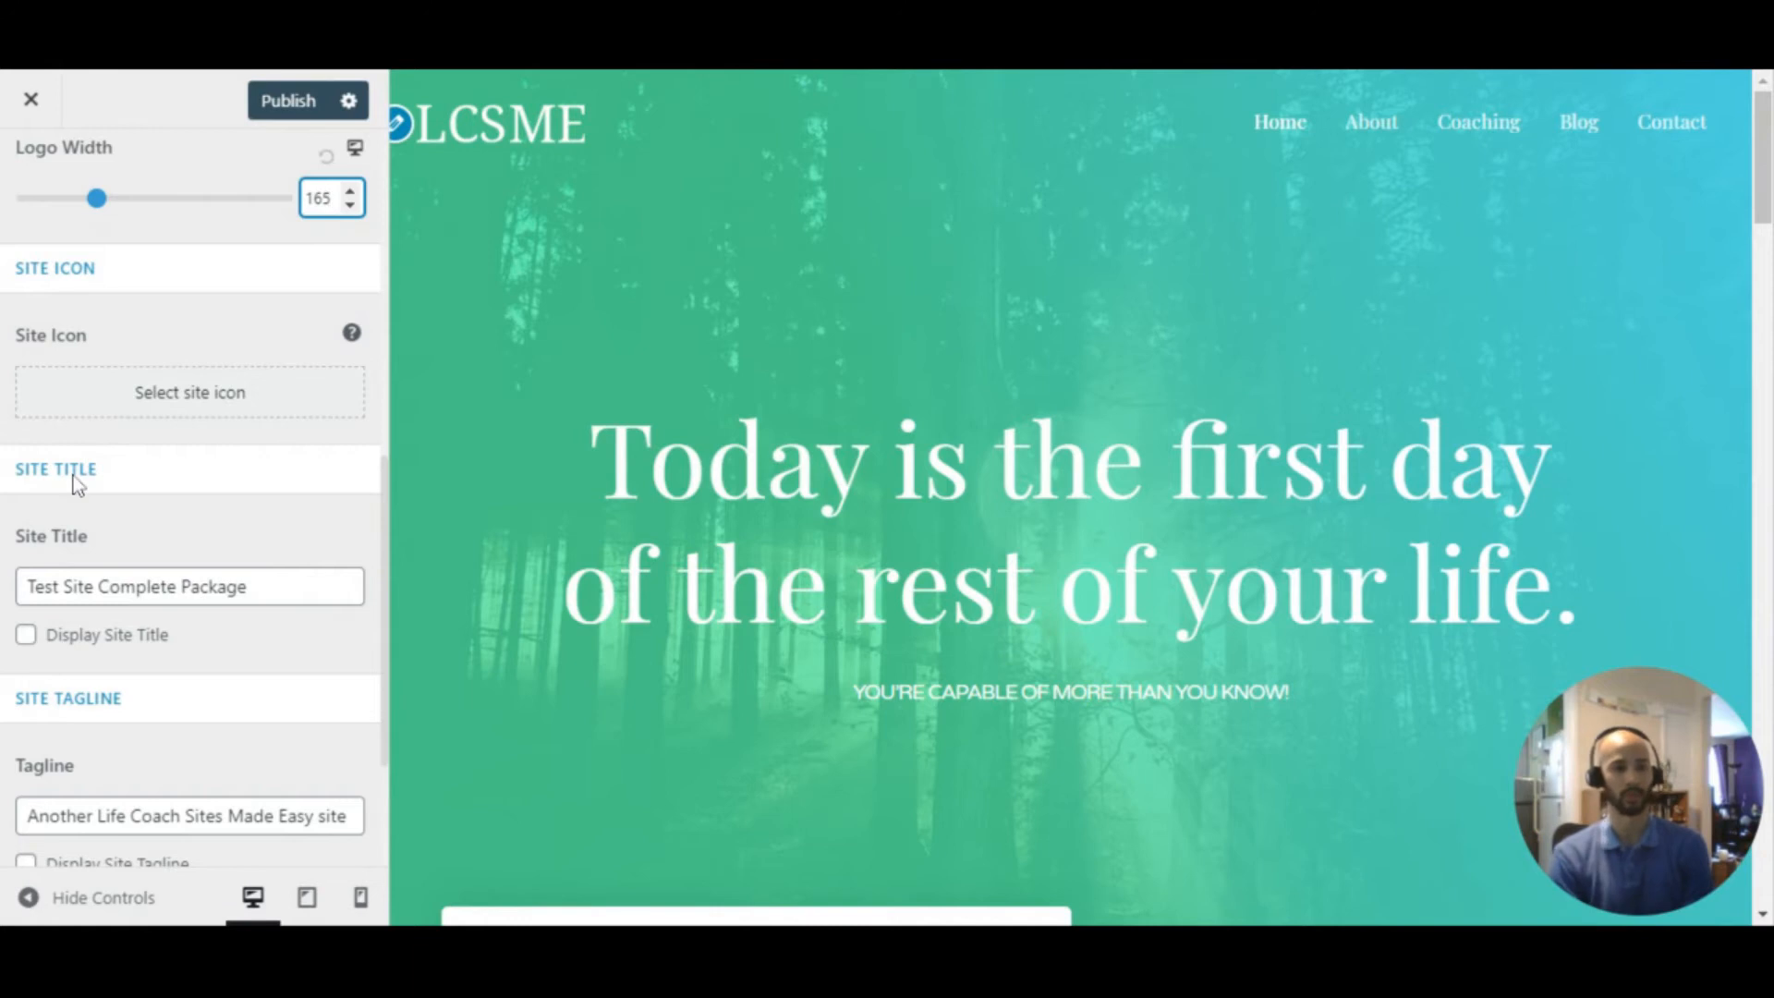
scroll(60, 490, "down", 3)
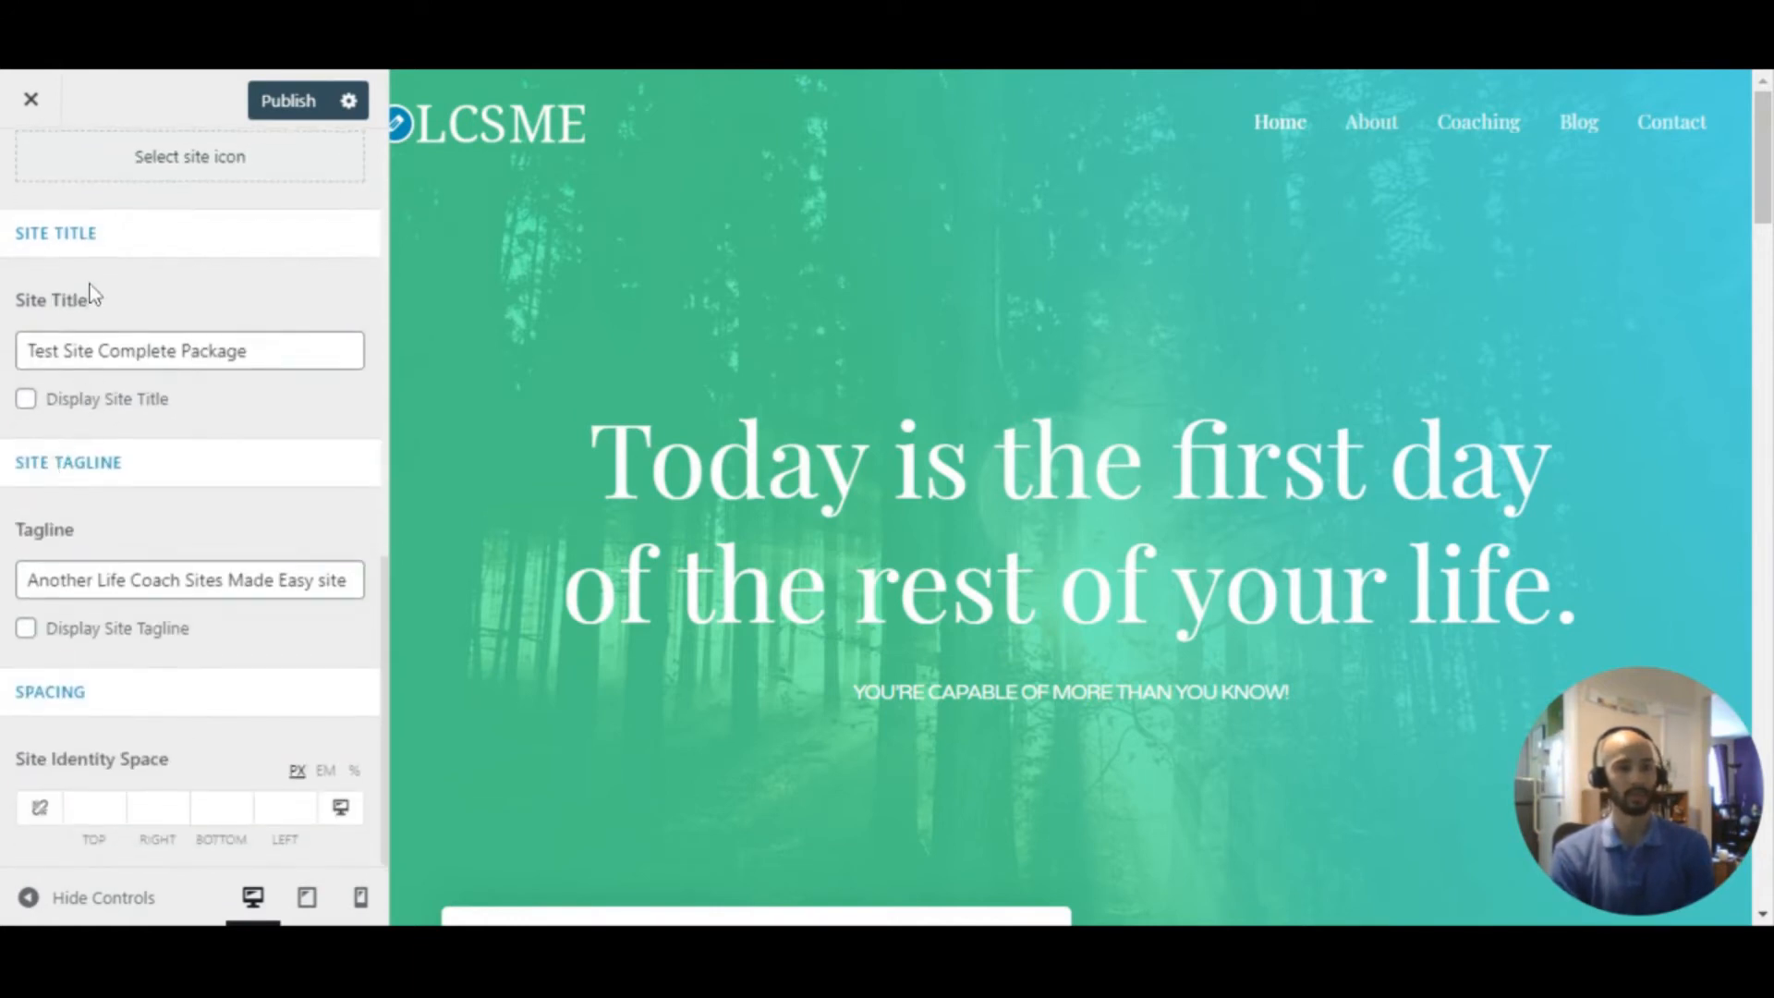
left_click(248, 350)
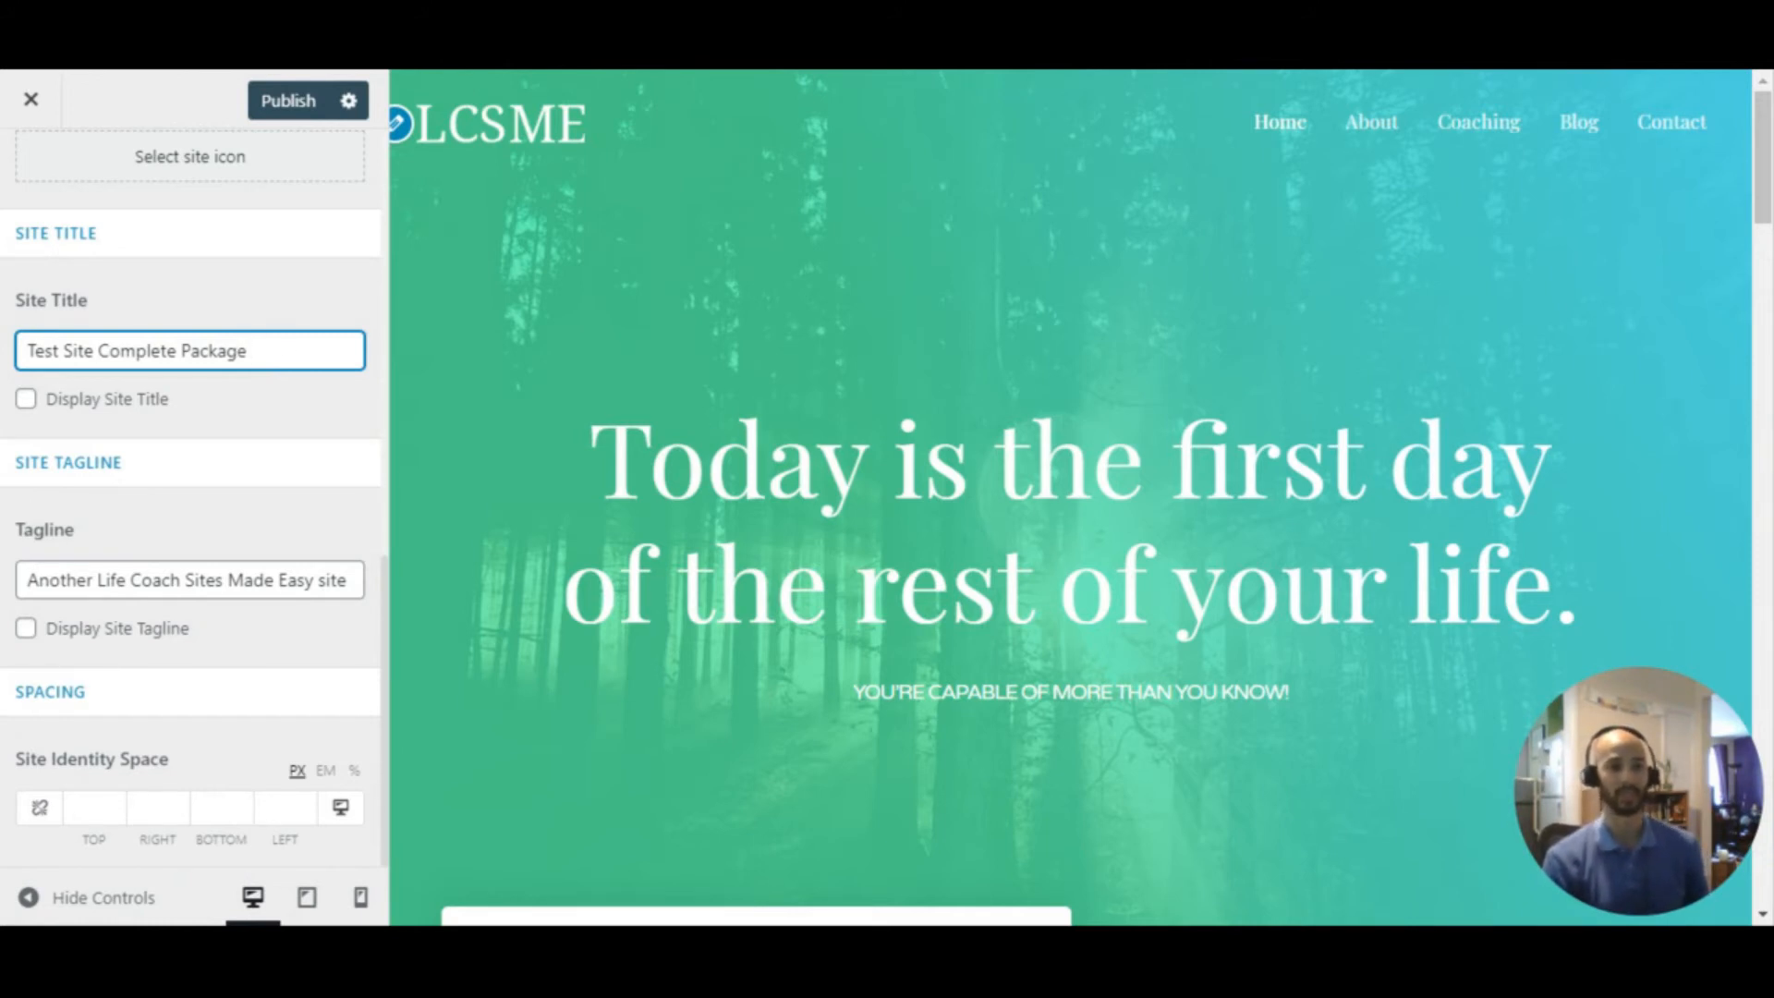
key("shift+Left")
key("shift+Left")
key("shift+Left")
key("shift+Left")
key("shift+Left")
key("shift+Left")
key("shift+Left")
key("shift+Left")
key("shift+Left")
key("shift+Left")
key("shift+Left")
key("shift+Left")
key("shift+Left")
key("shift+Left")
key("shift+Left")
key("shift+Left")
key("shift+Left")
key("shift+Left")
key("shift+Left")
key("shift+Left")
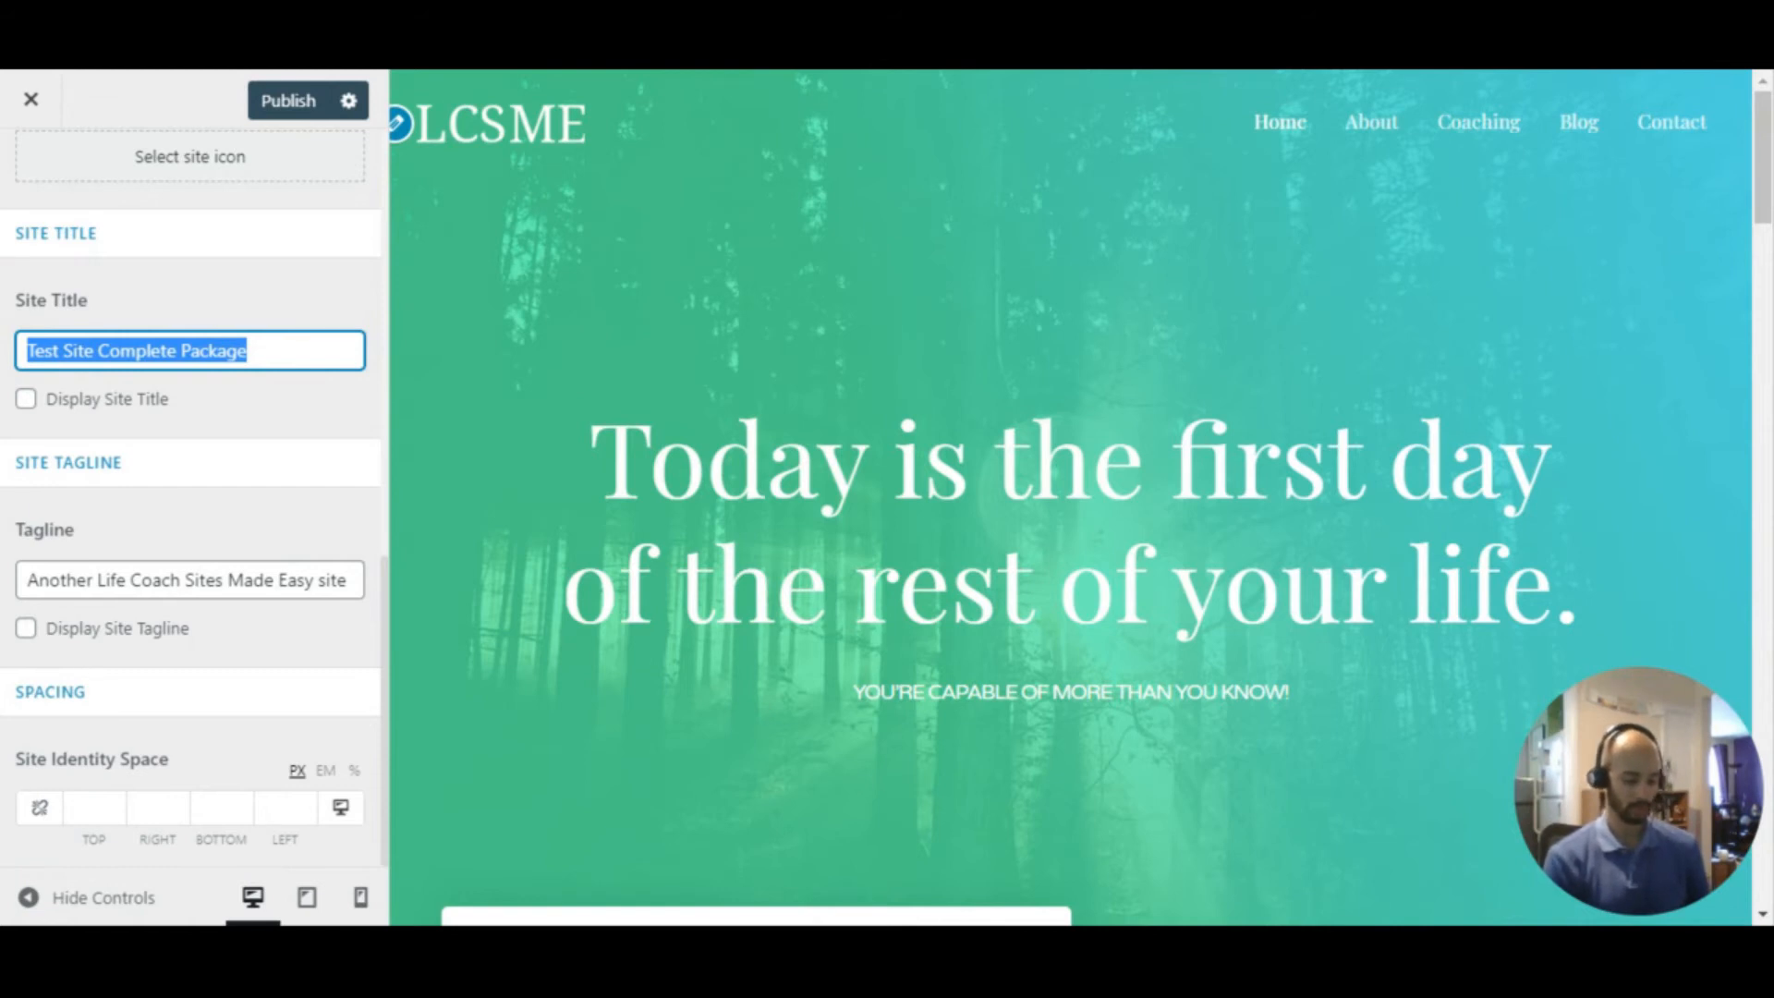
type("My New Site Title")
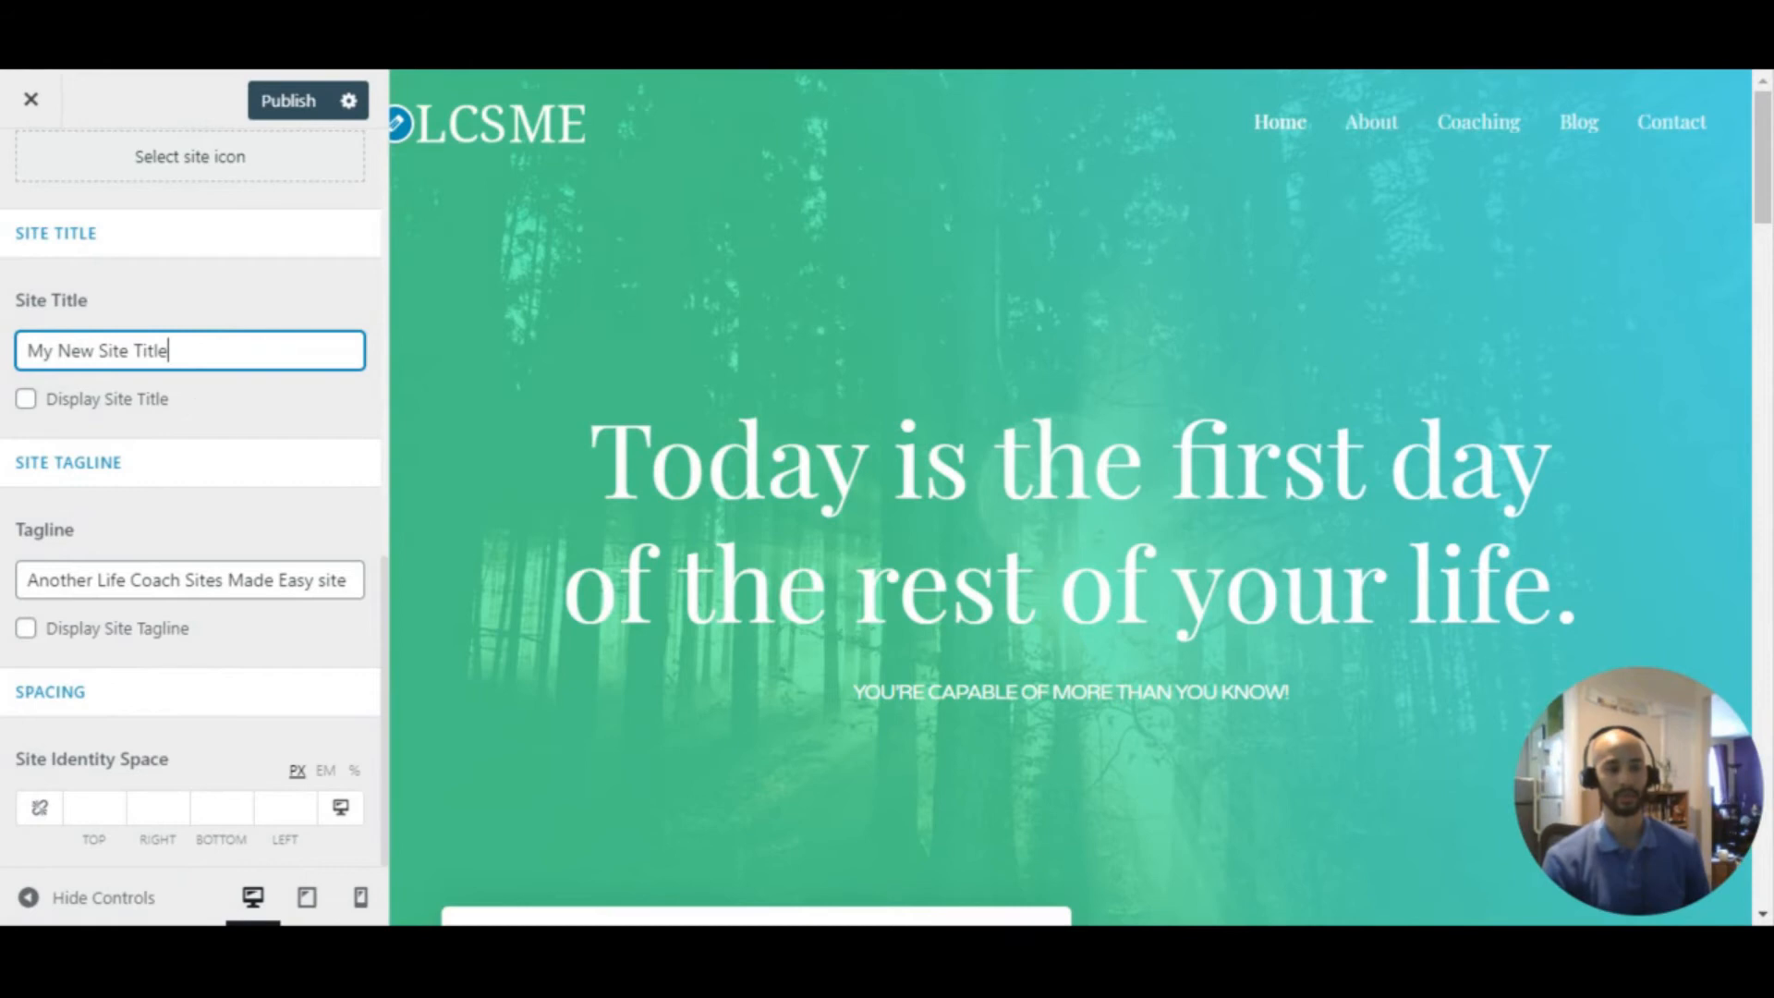
Replace the site tagline with "Your text here"
left_click(66, 579)
triple_click(347, 579)
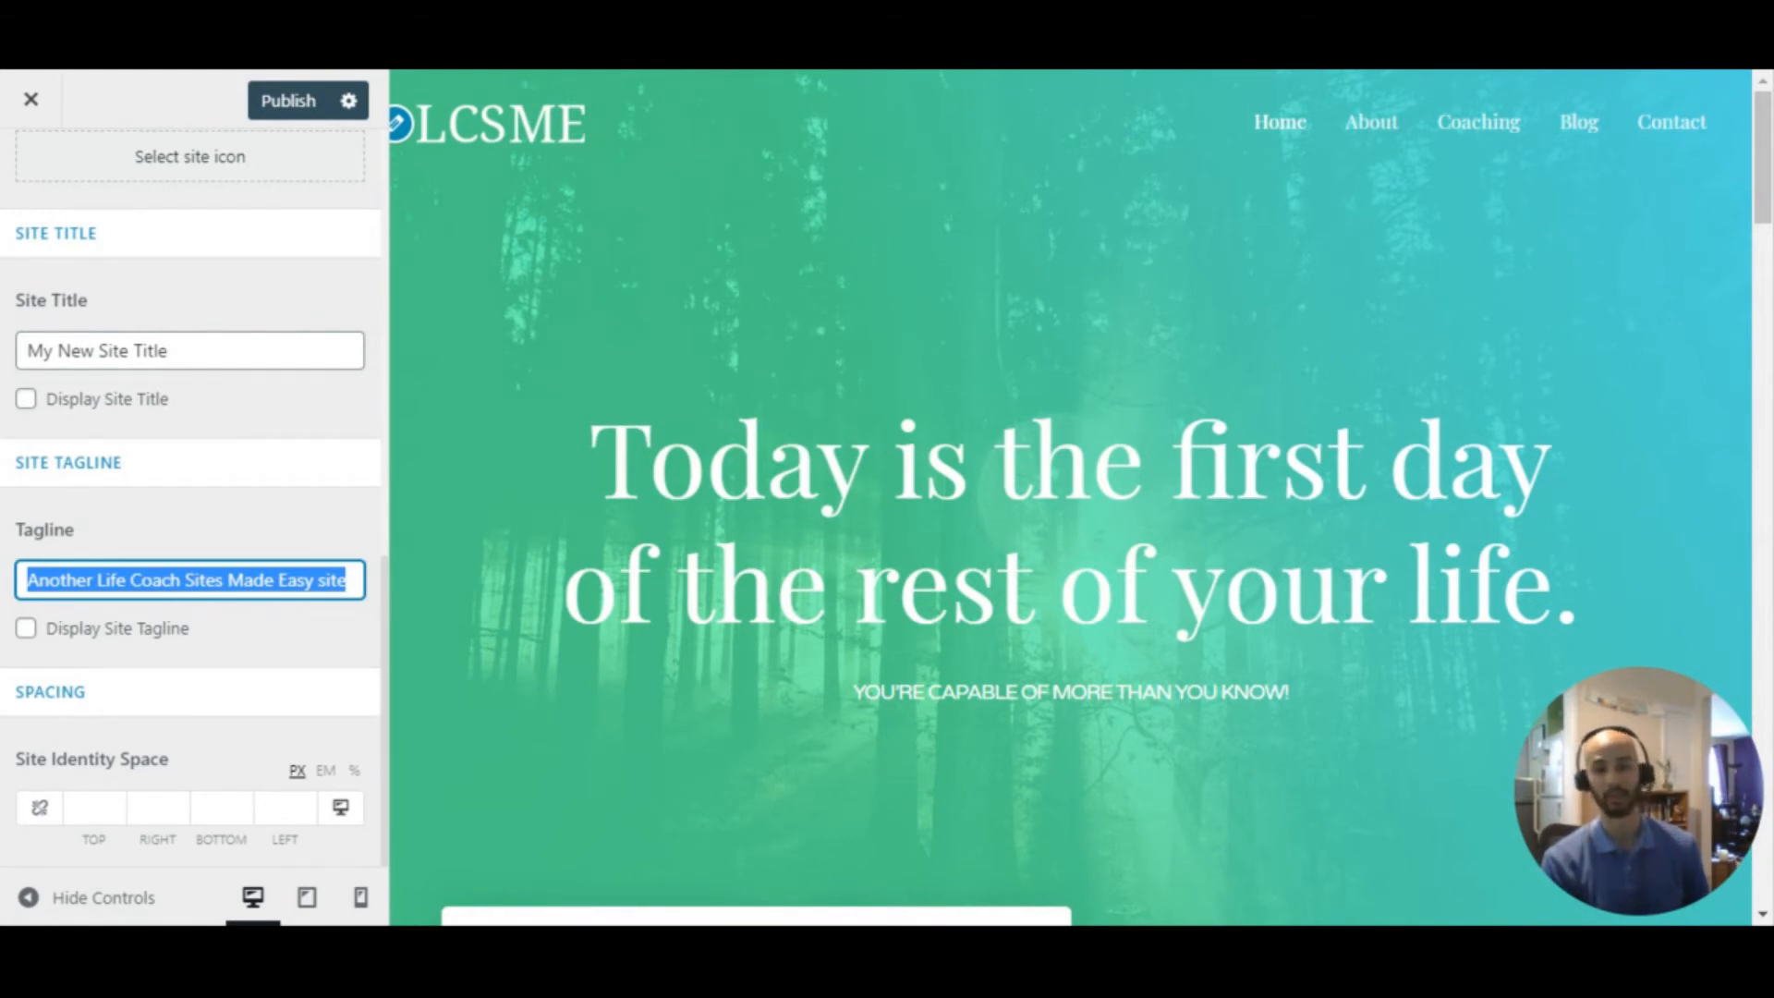
type("Y")
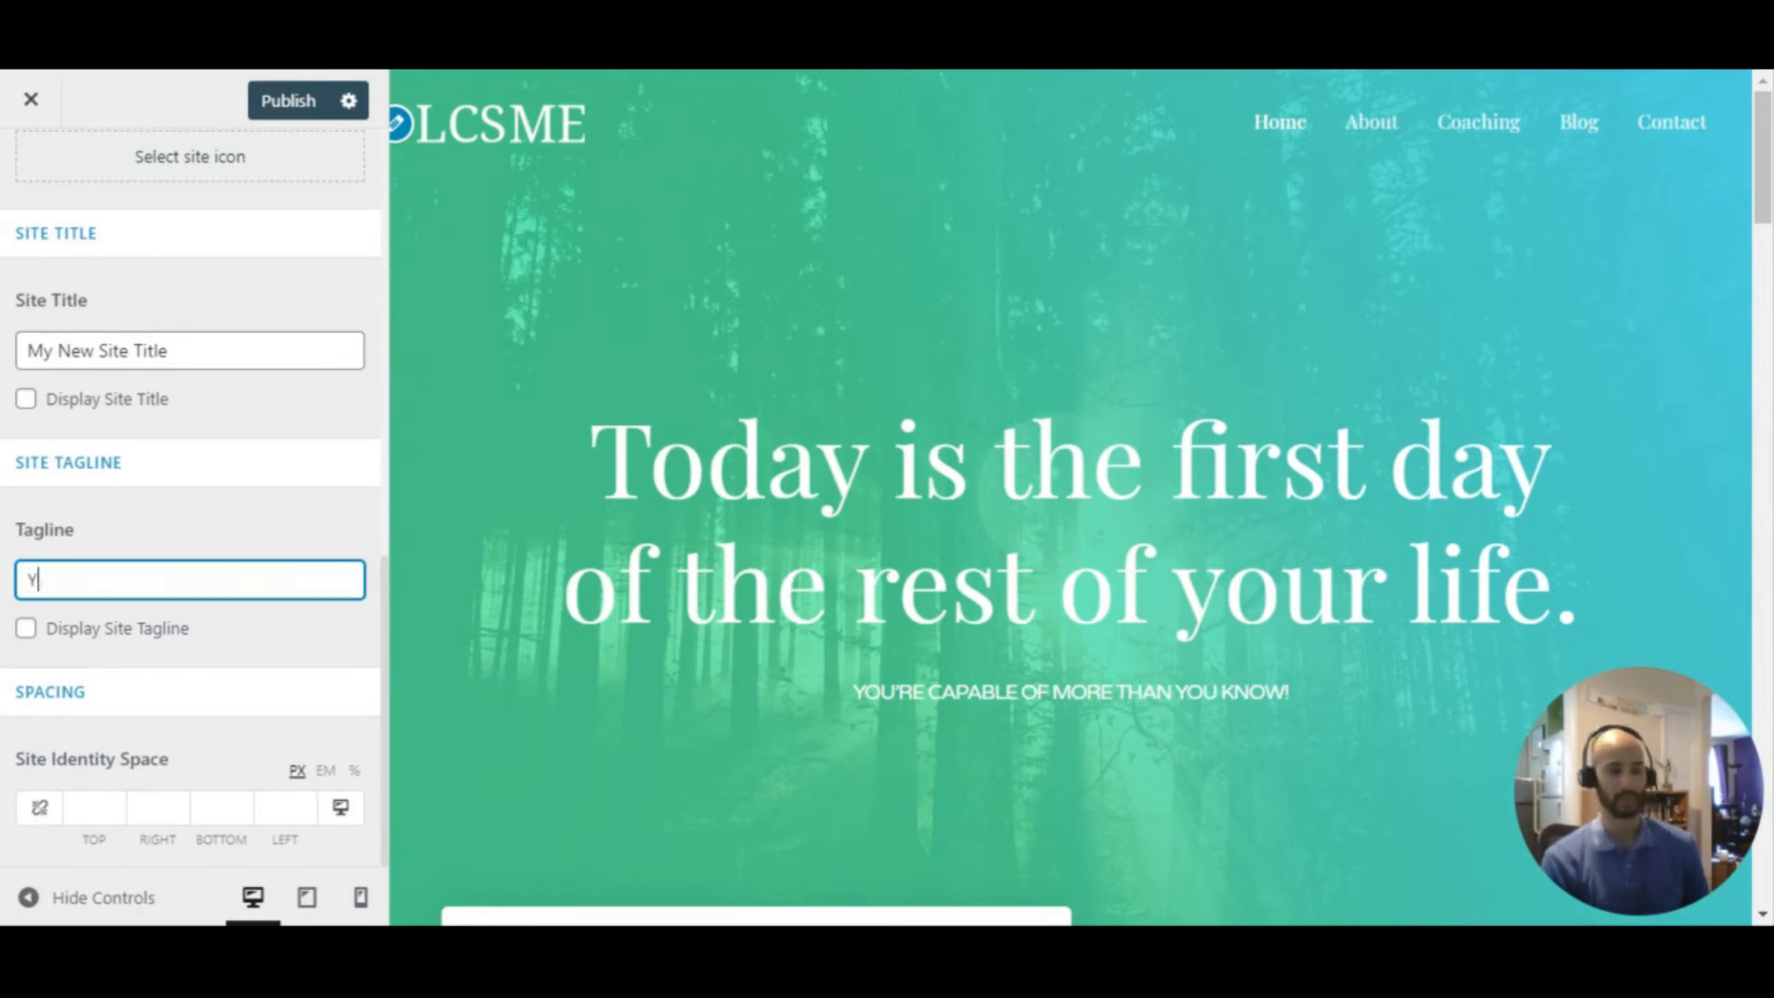
type("our text here")
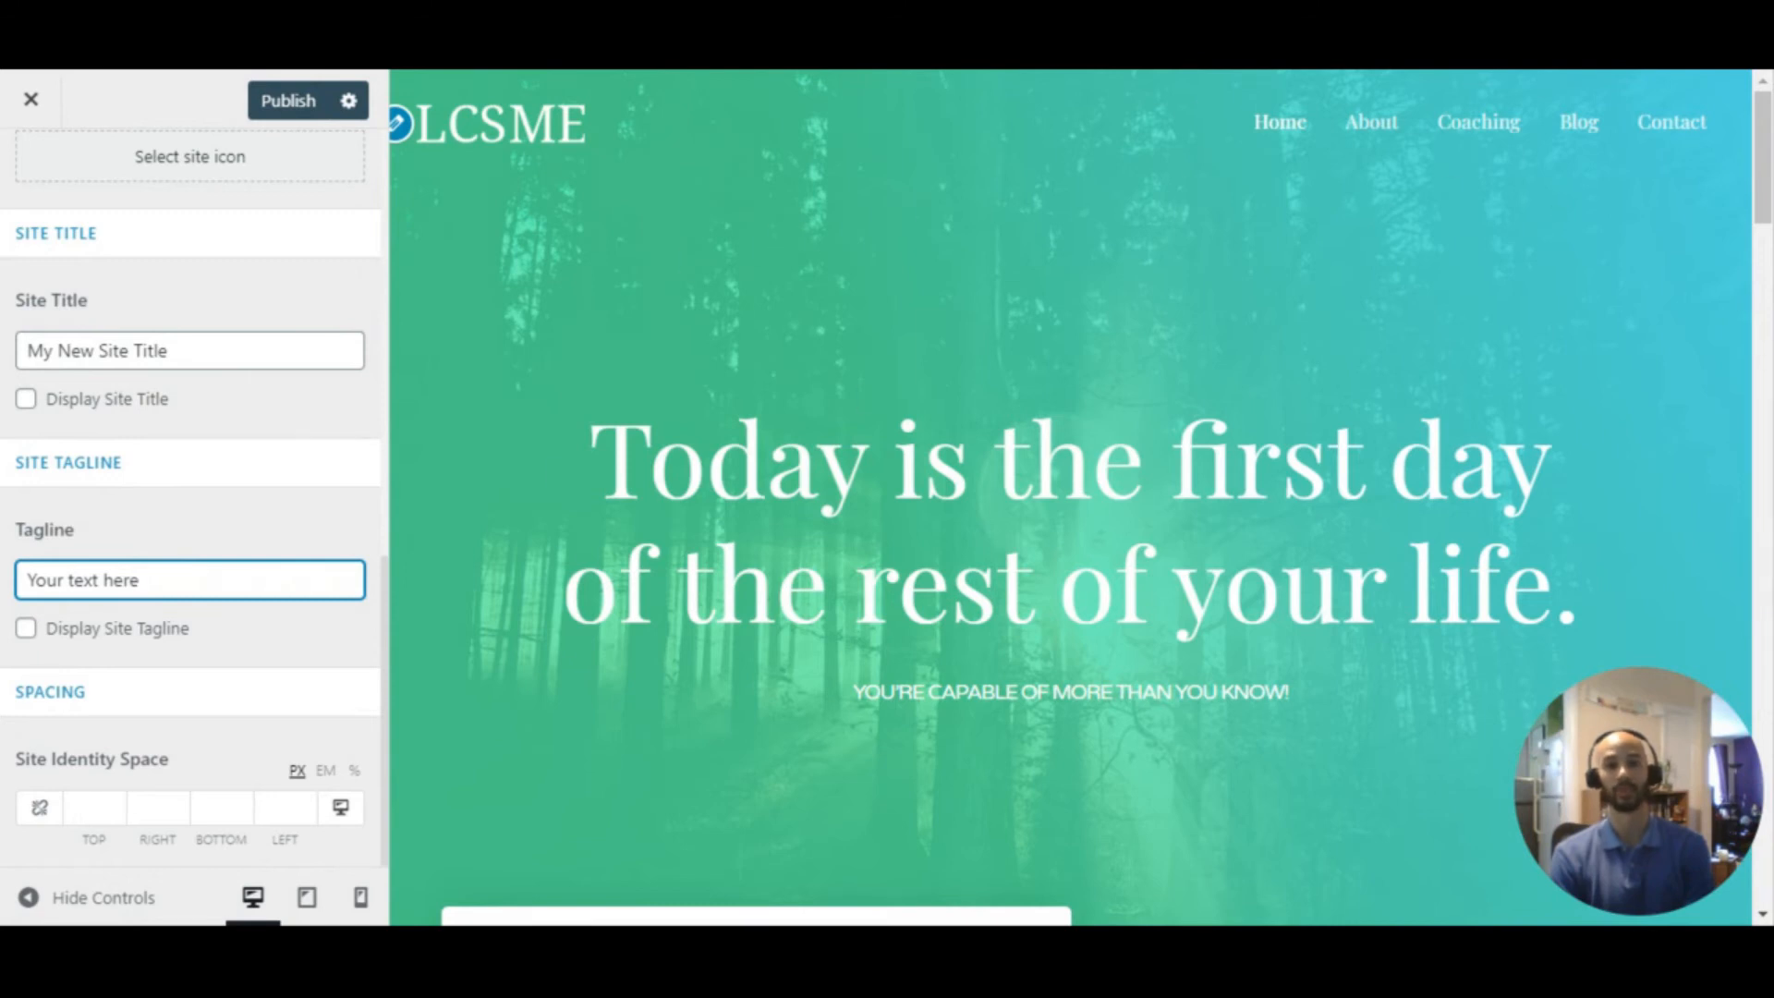
Review the Site Identity settings from the logo to the spacing, reopening the section once from the Header settings
scroll(1325, 623, "down", 5)
scroll(1325, 622, "up", 5)
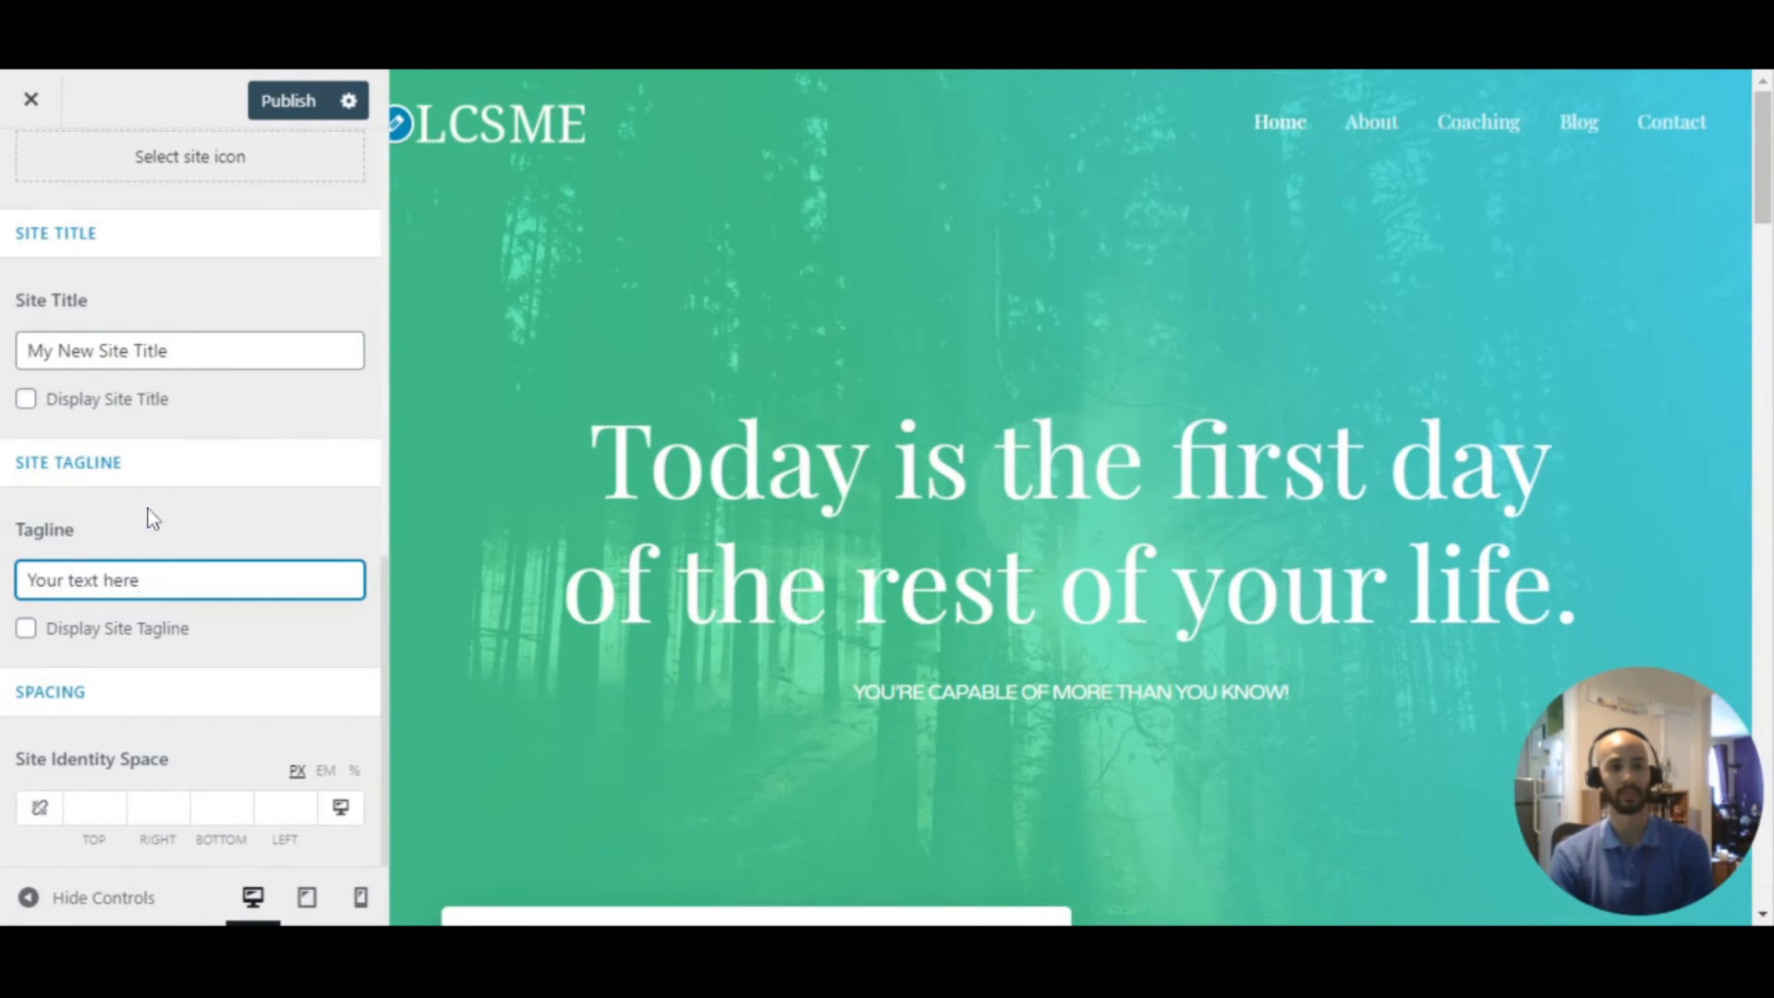
scroll(150, 514, "up", 10)
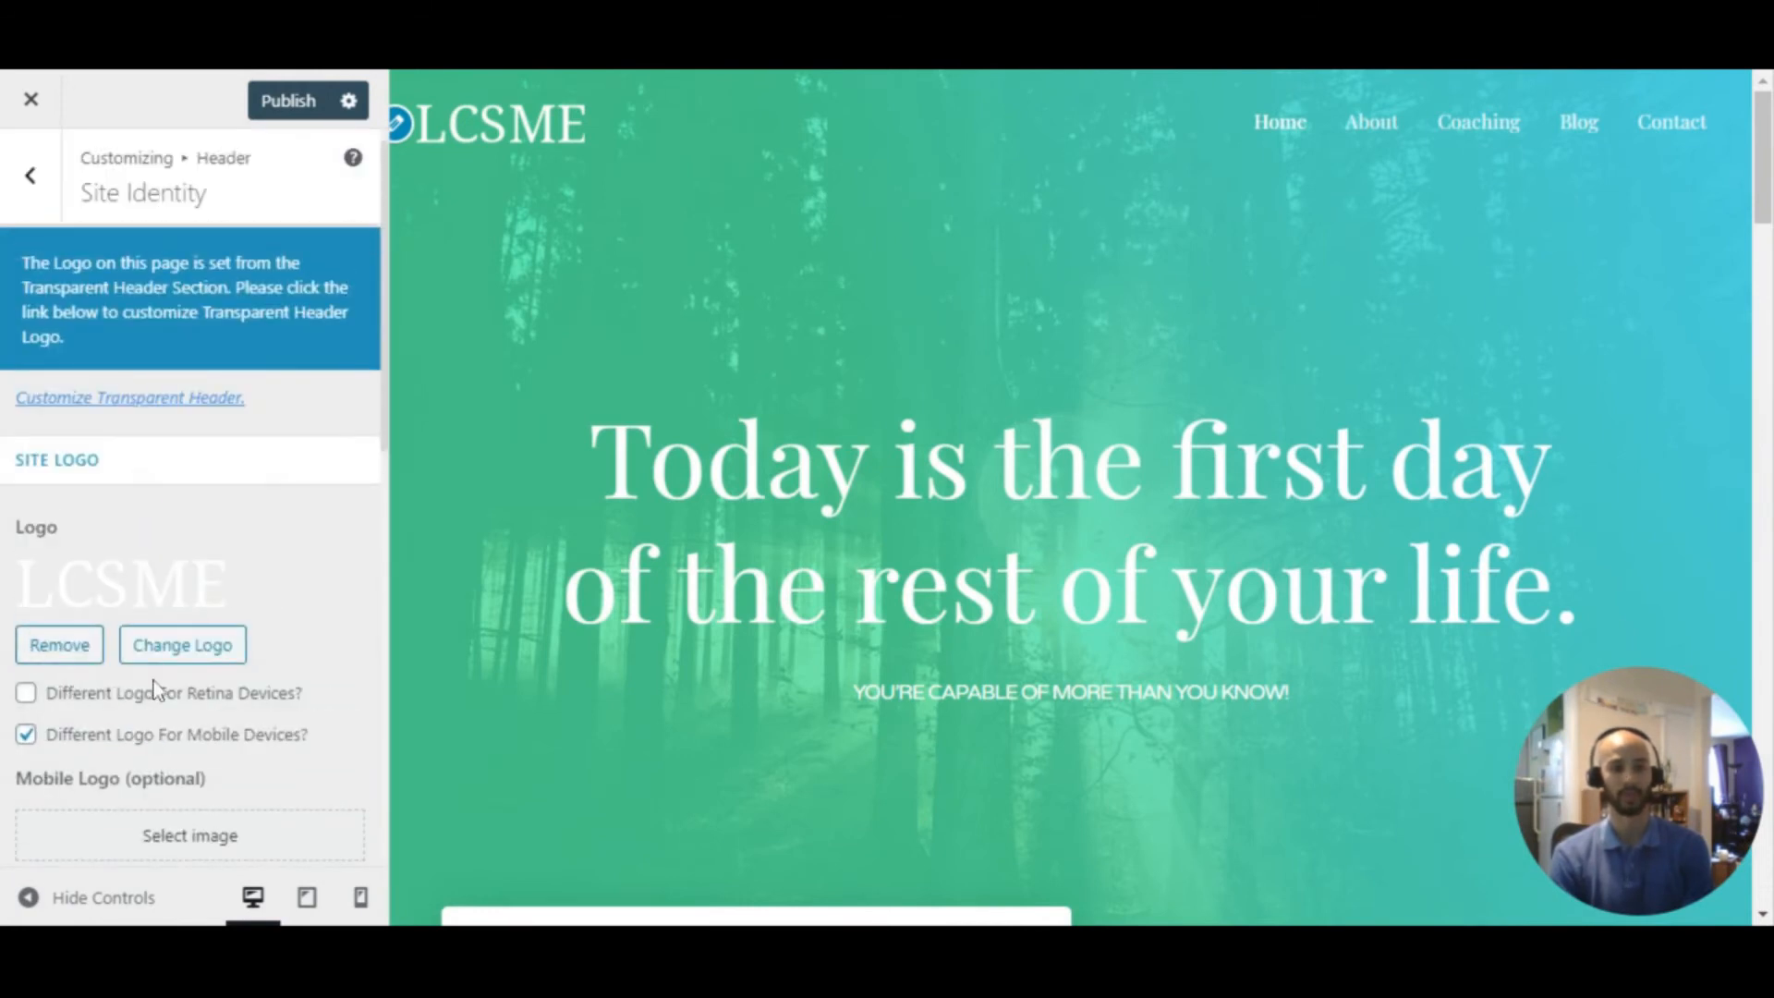
scroll(135, 563, "down", 8)
scroll(136, 564, "down", 2)
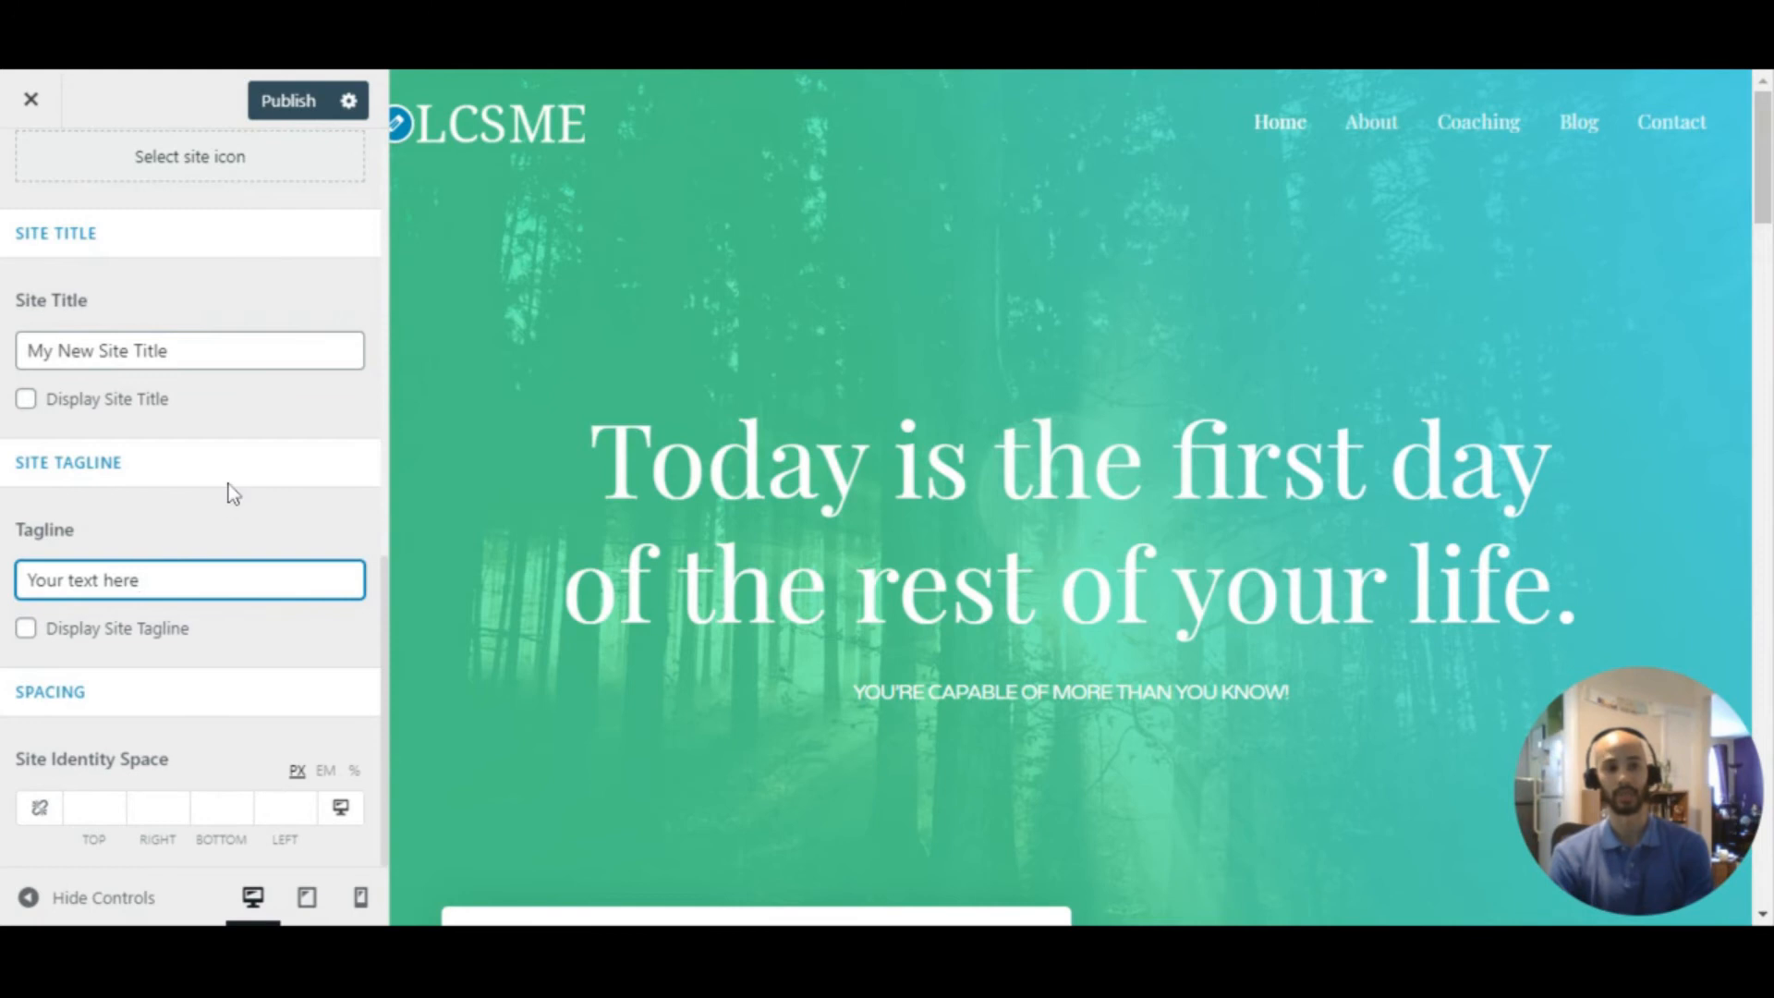
scroll(226, 499, "up", 10)
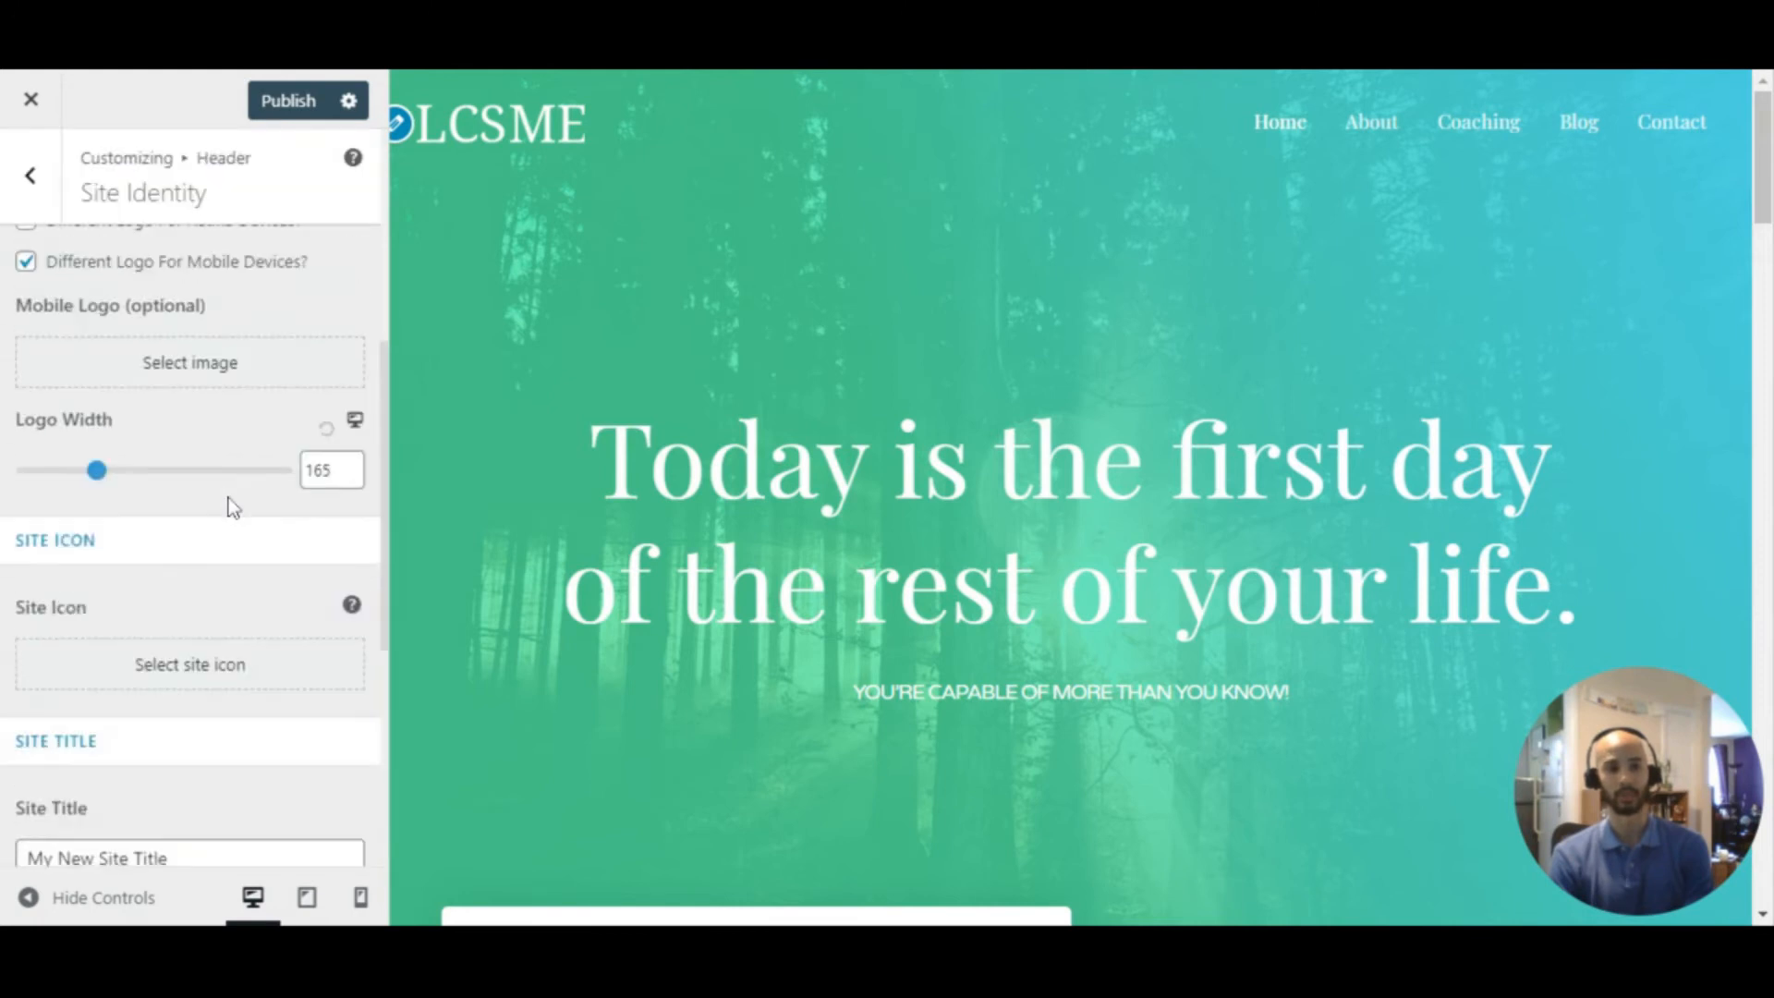
left_click(35, 182)
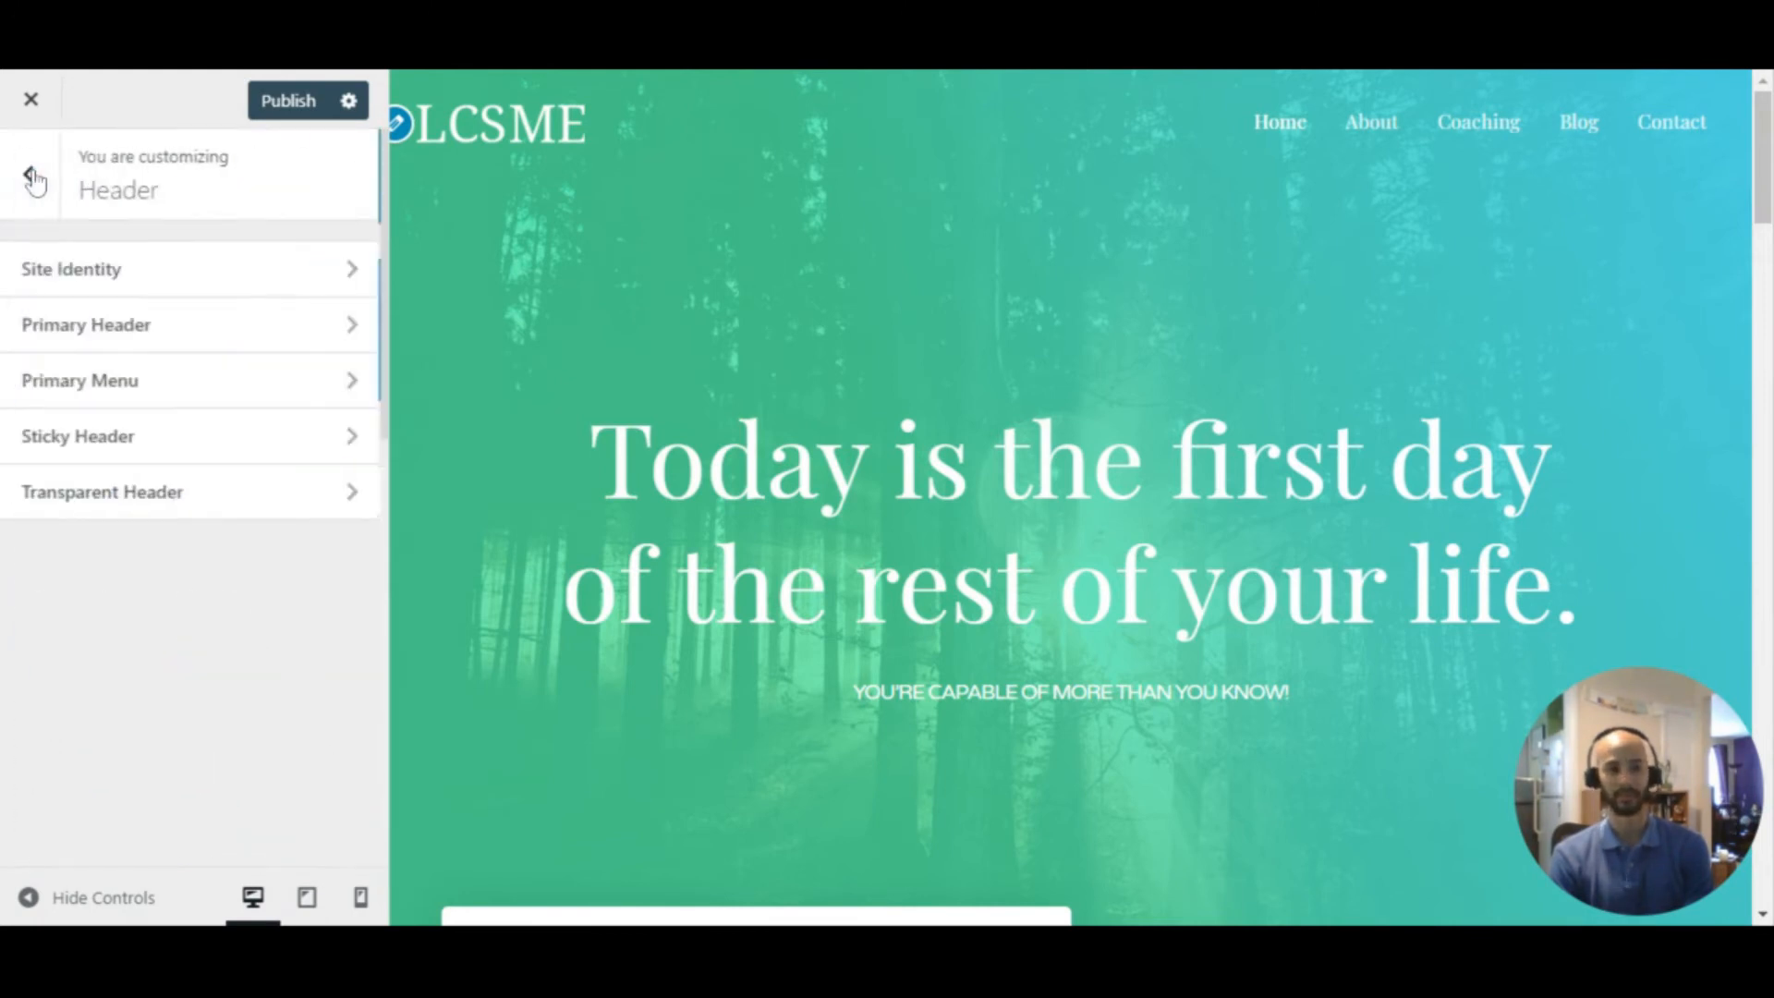
left_click(129, 278)
scroll(130, 443, "down", 8)
scroll(134, 451, "down", 3)
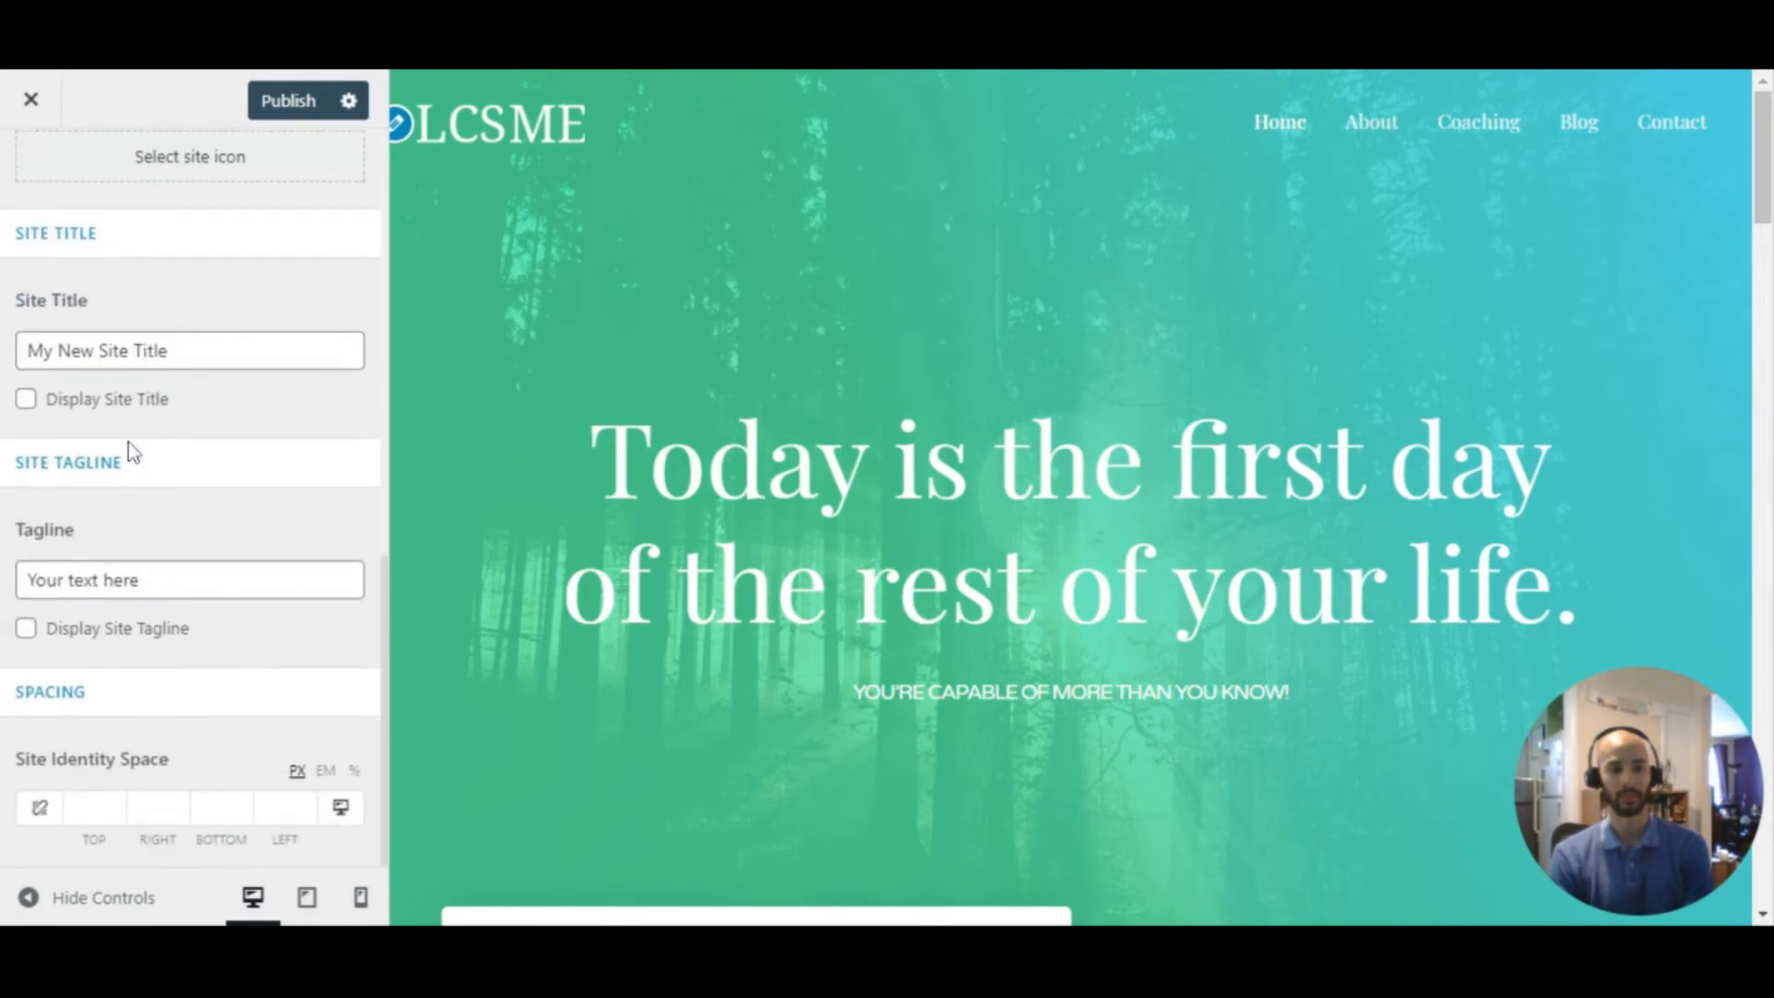
scroll(130, 451, "up", 10)
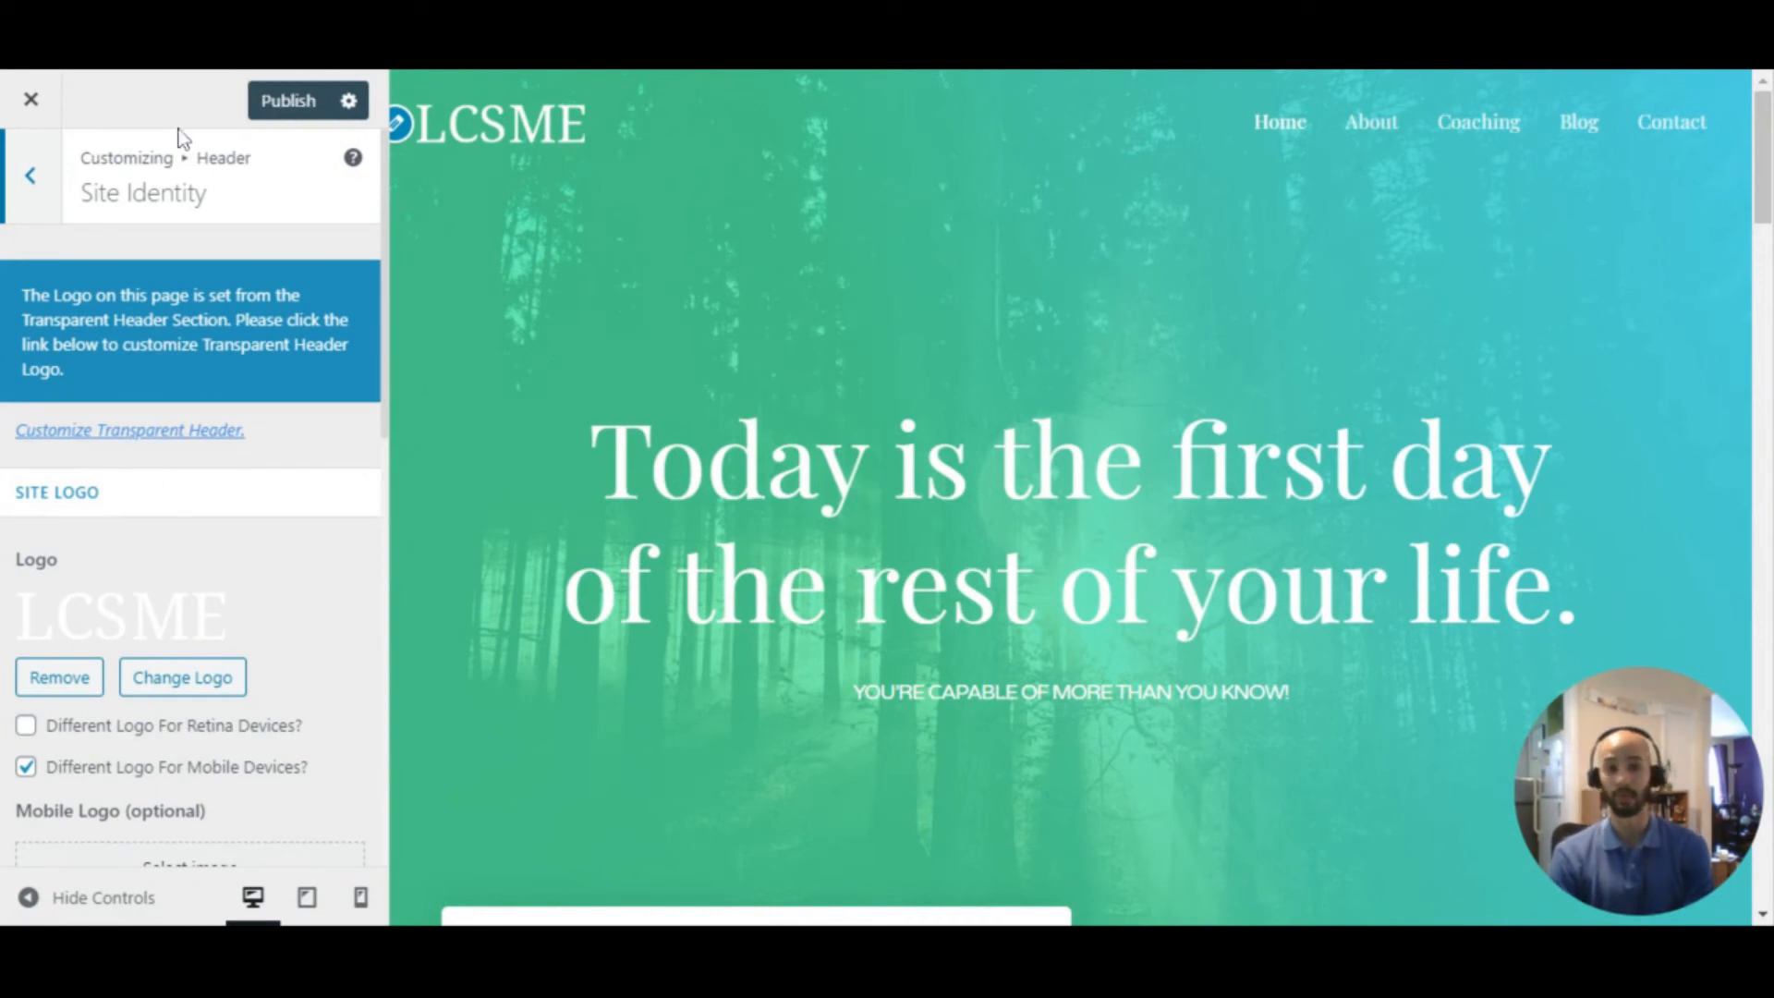
Show the homepage footer in the preview and open the Footer Bar customization settings
left_click(26, 180)
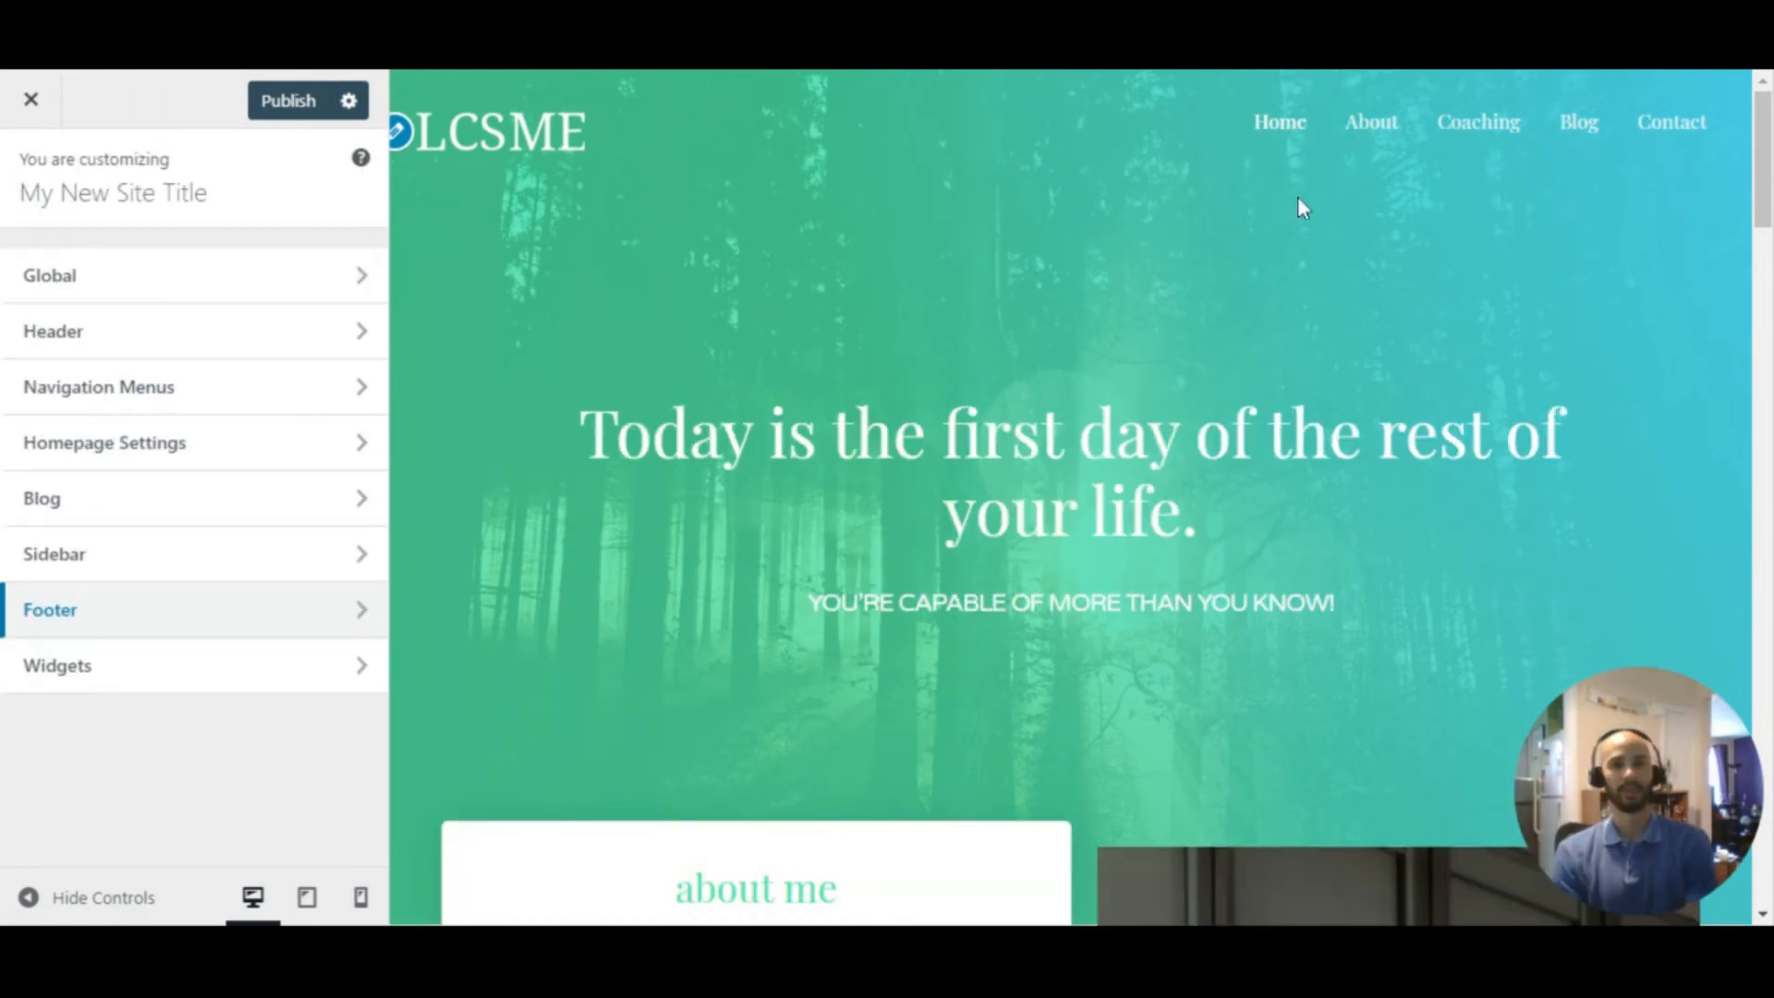
left_click_drag(1765, 141, 1746, 826)
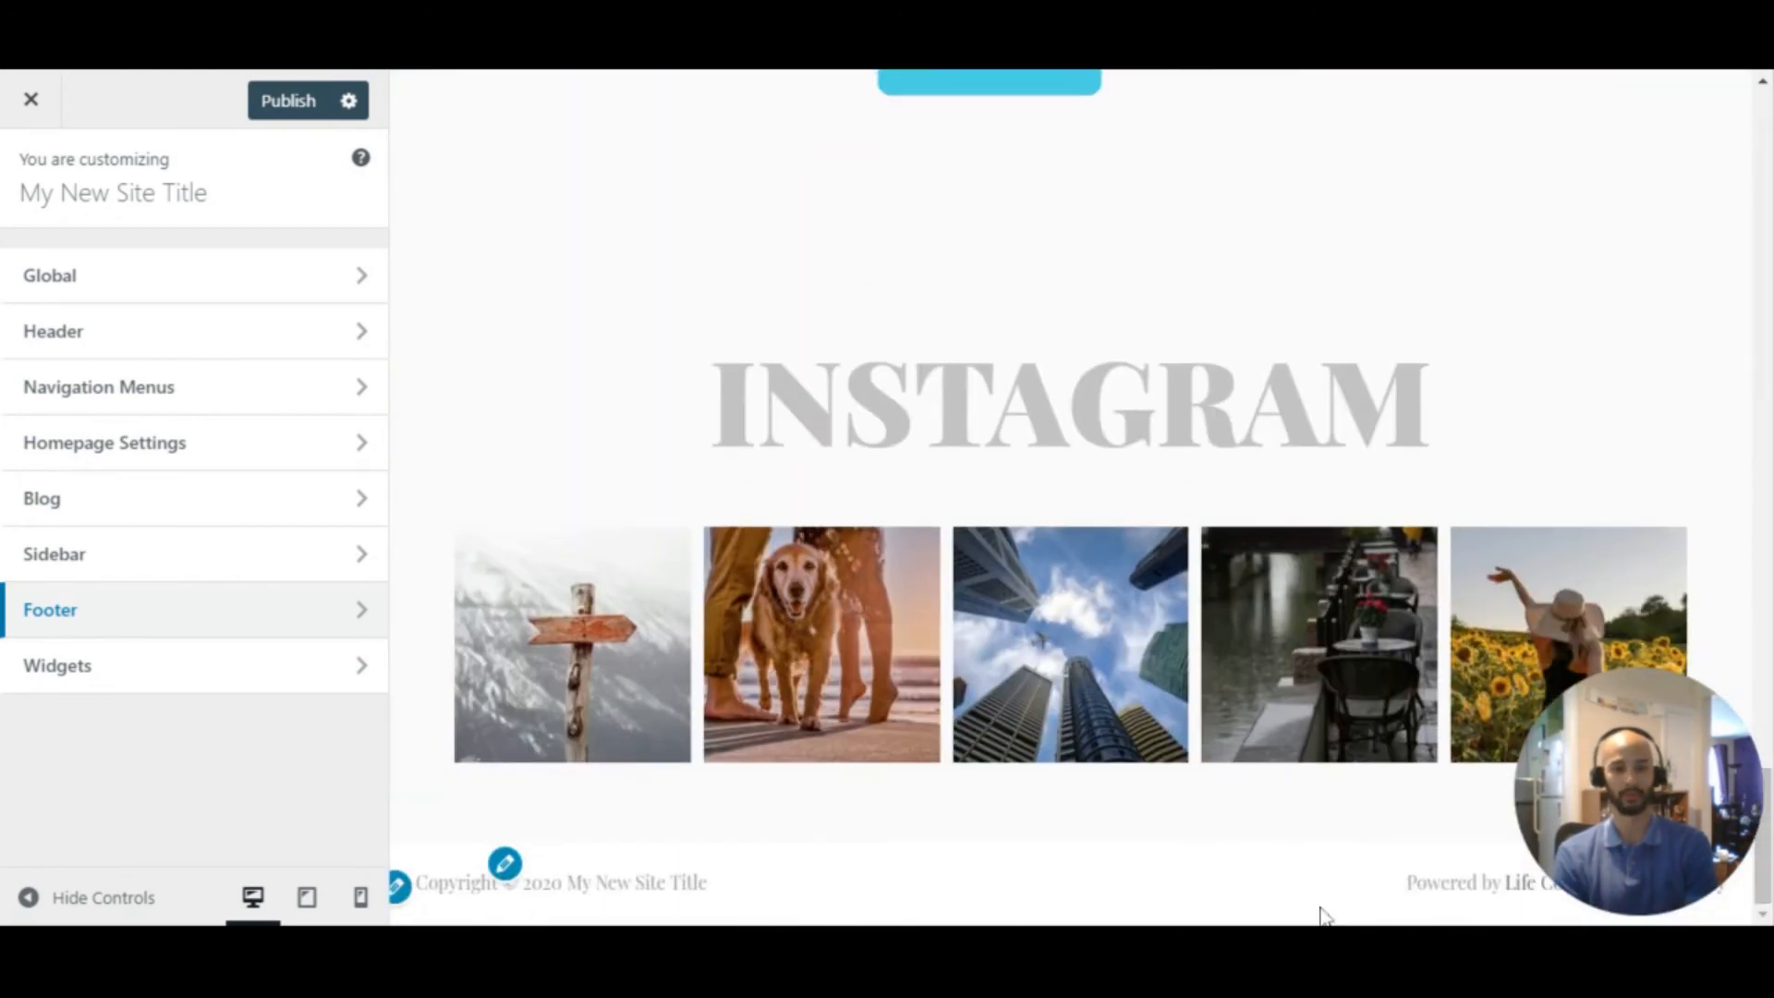
left_click(79, 617)
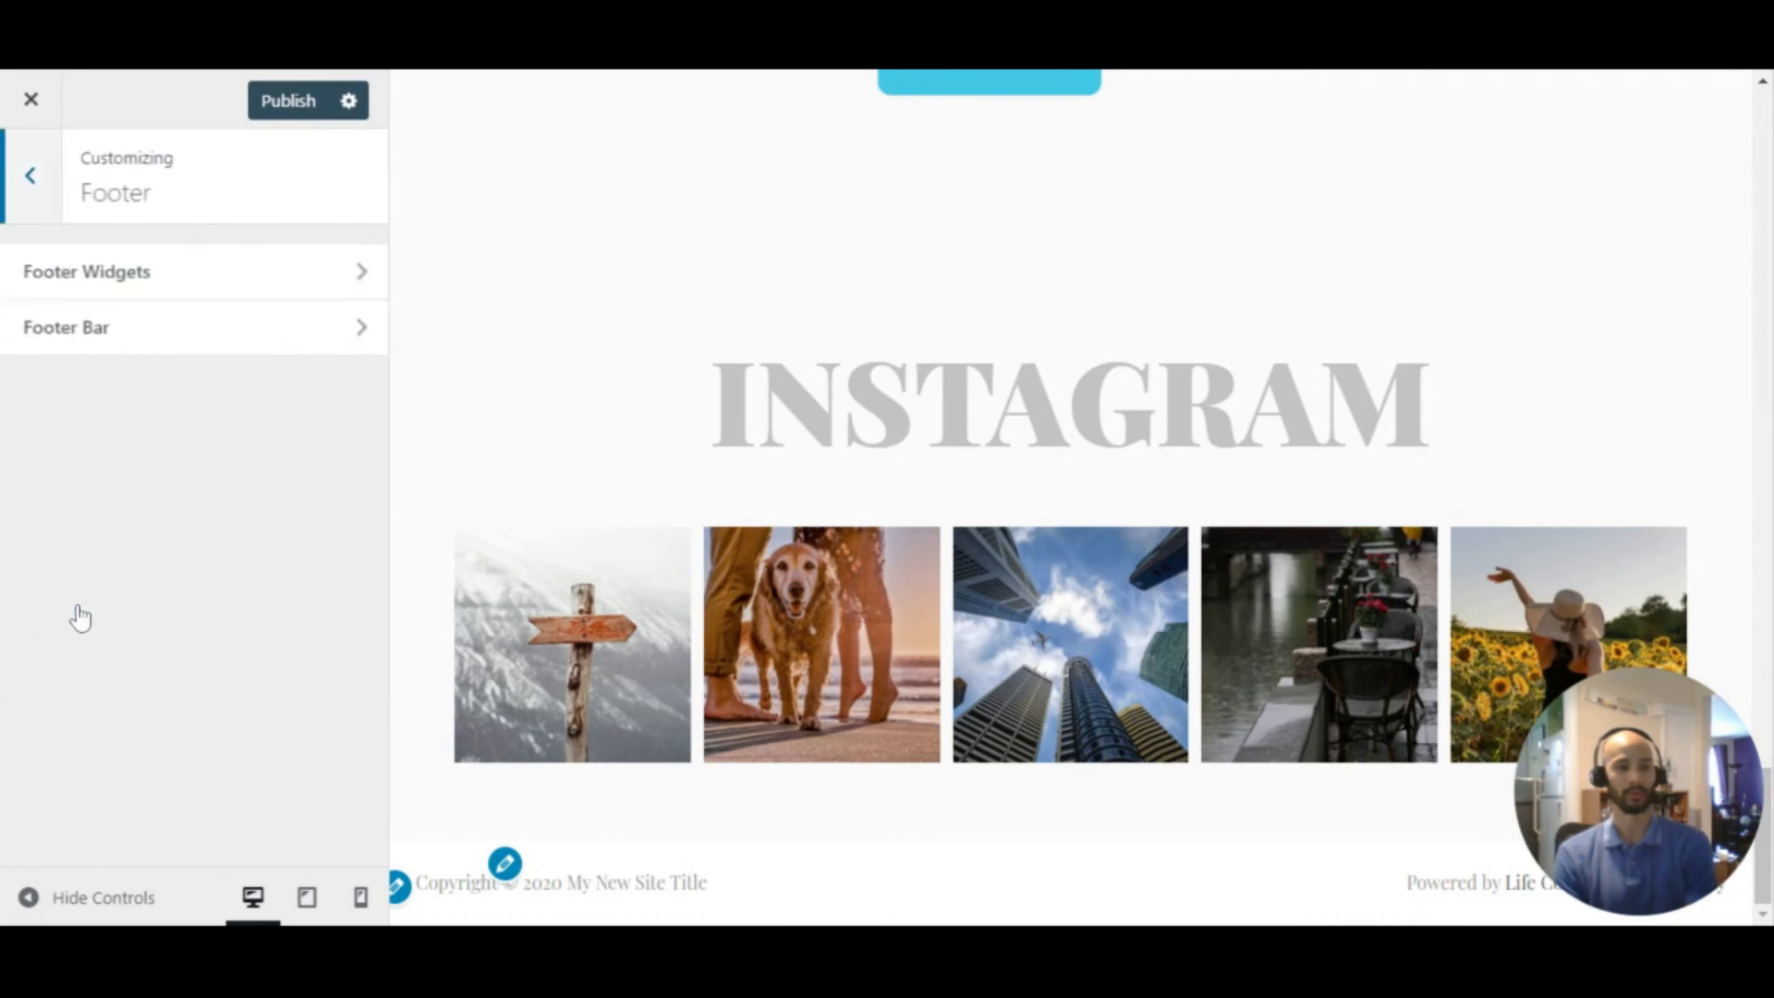
left_click(129, 342)
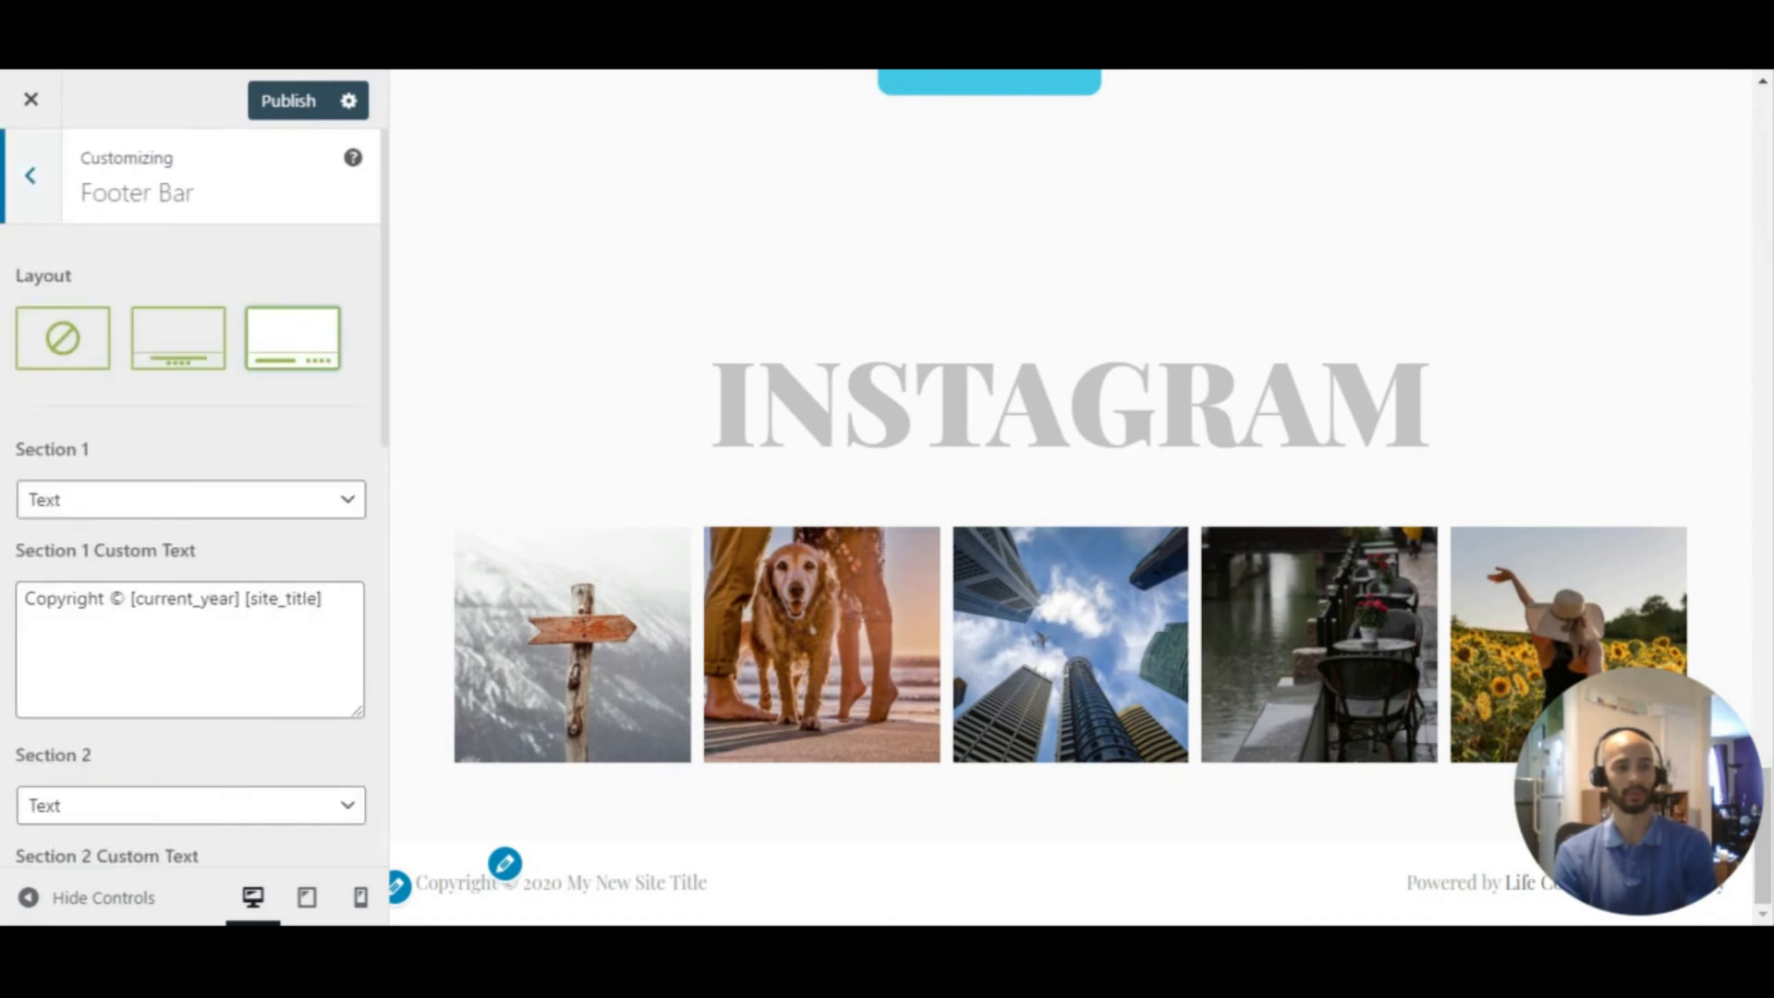
Examine the footer bar's Section 1 type and its copyright text, highlighting the [current_year] and [site_title] shortcodes
scroll(85, 454, "down", 7)
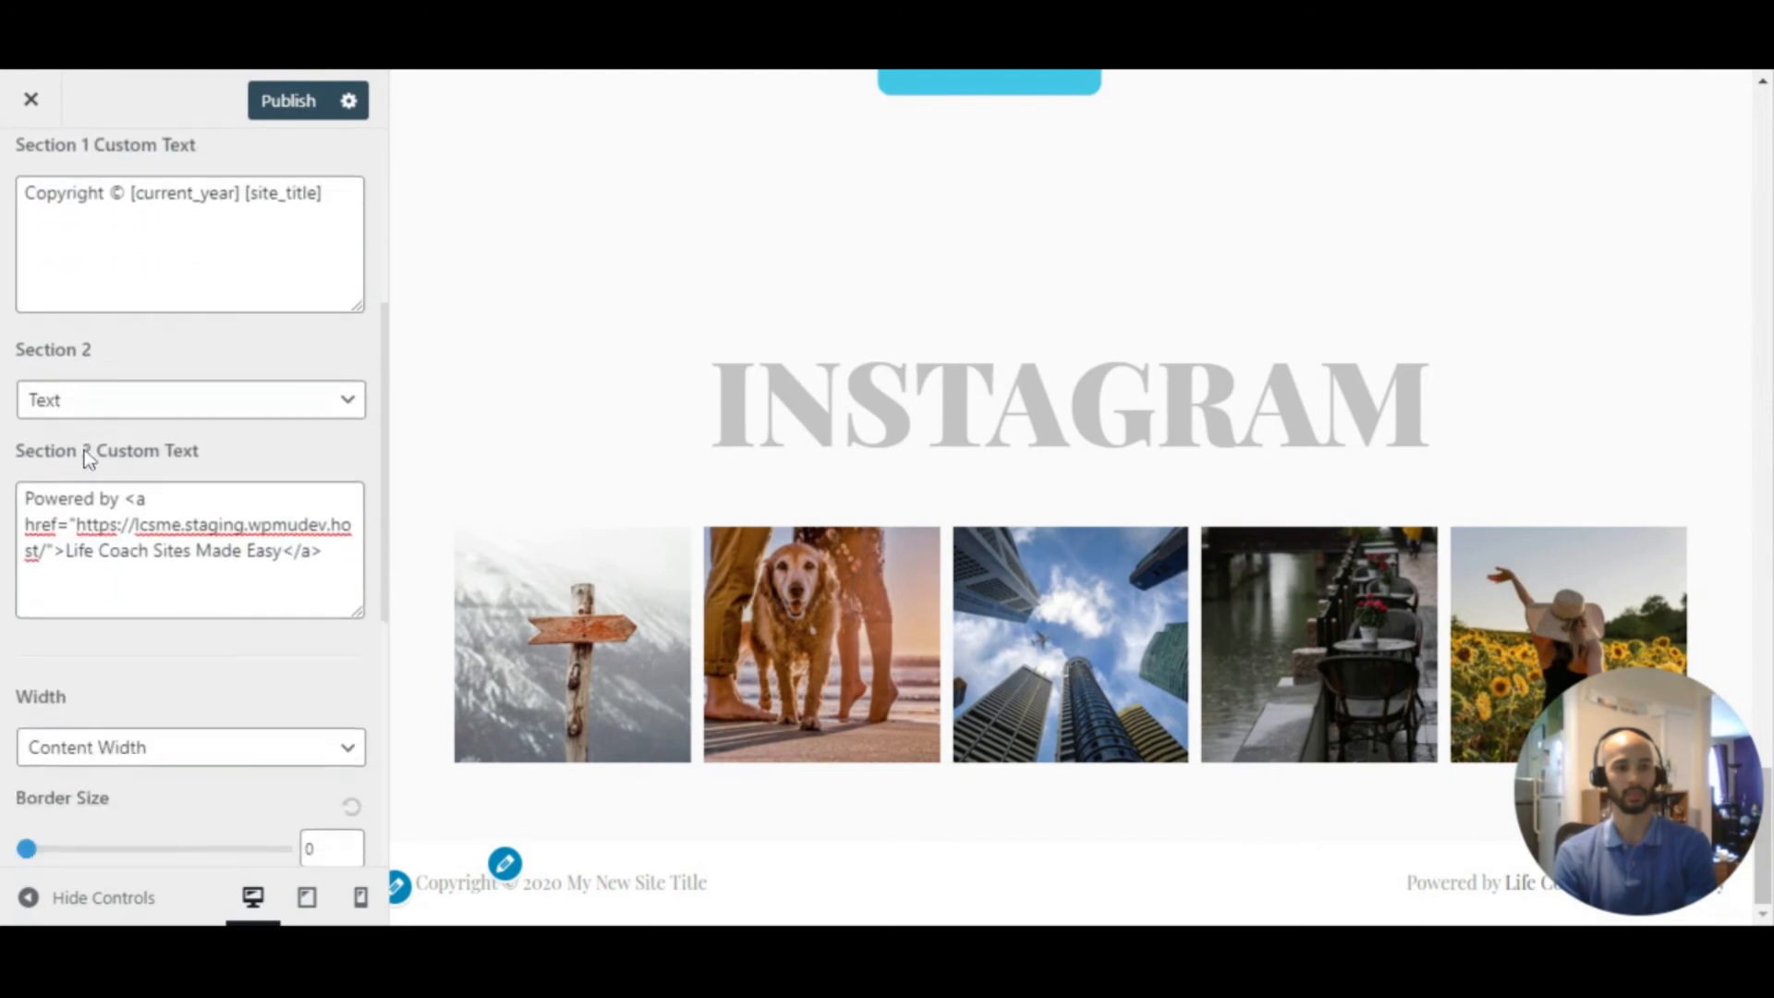
scroll(88, 463, "up", 8)
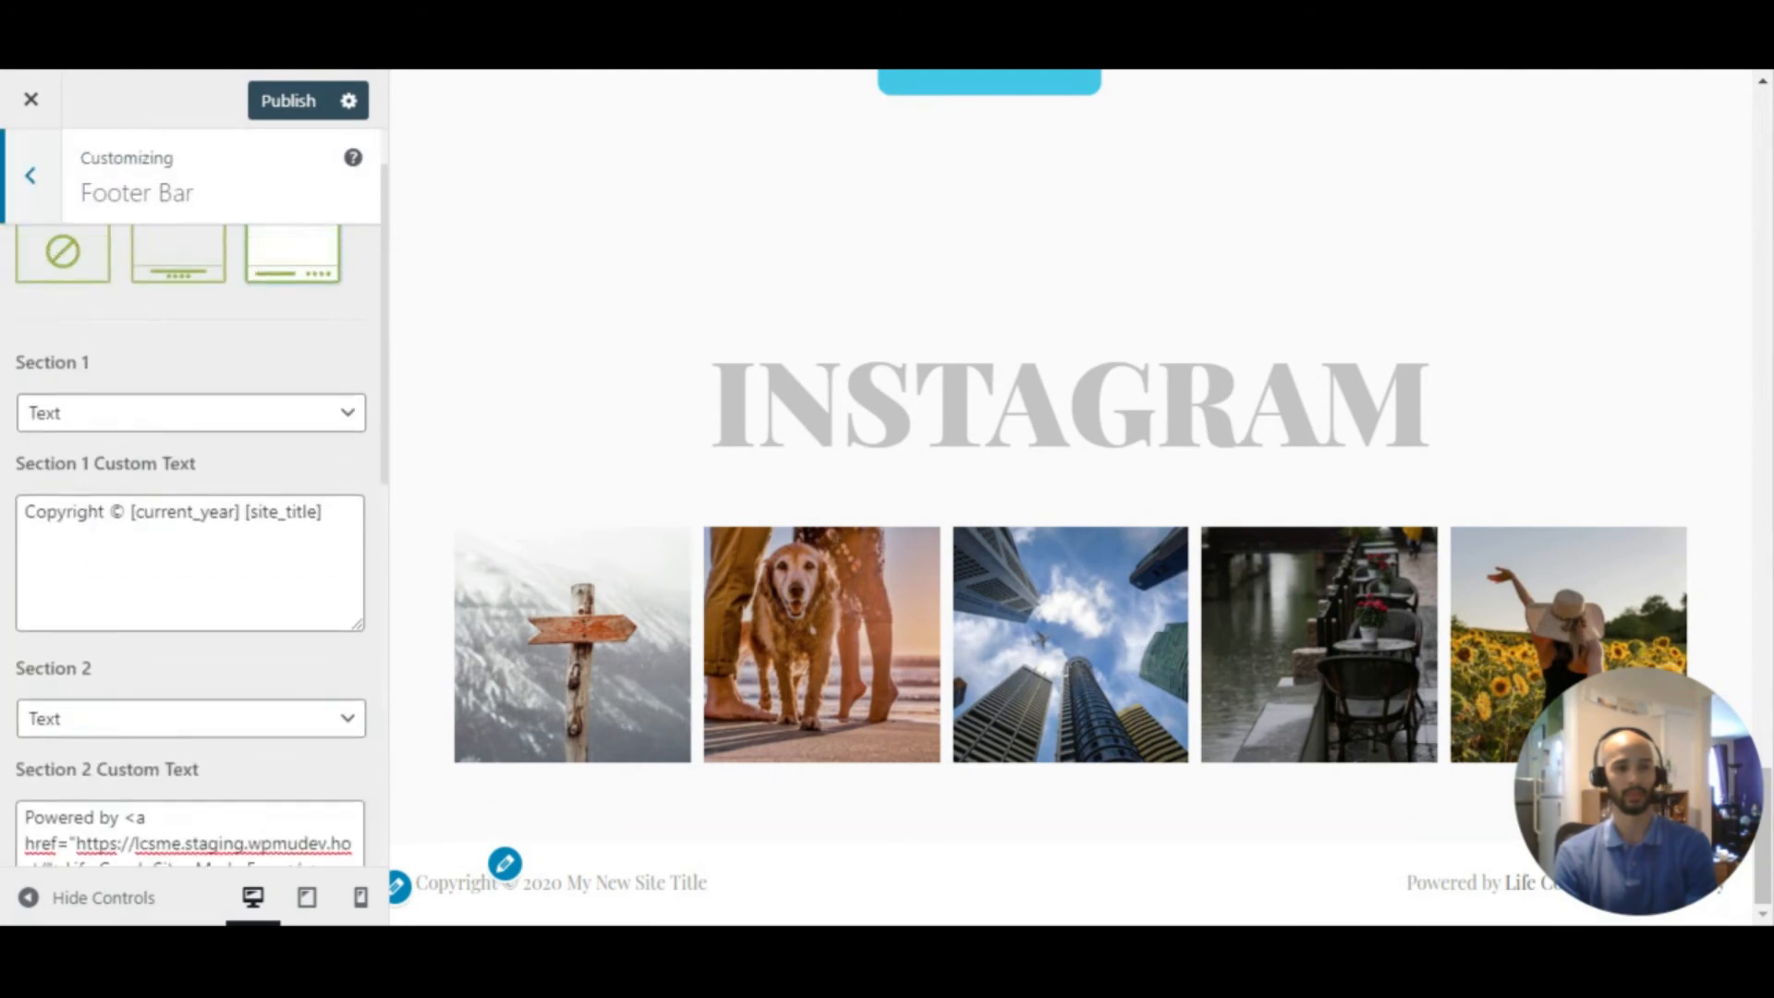
left_click(108, 513)
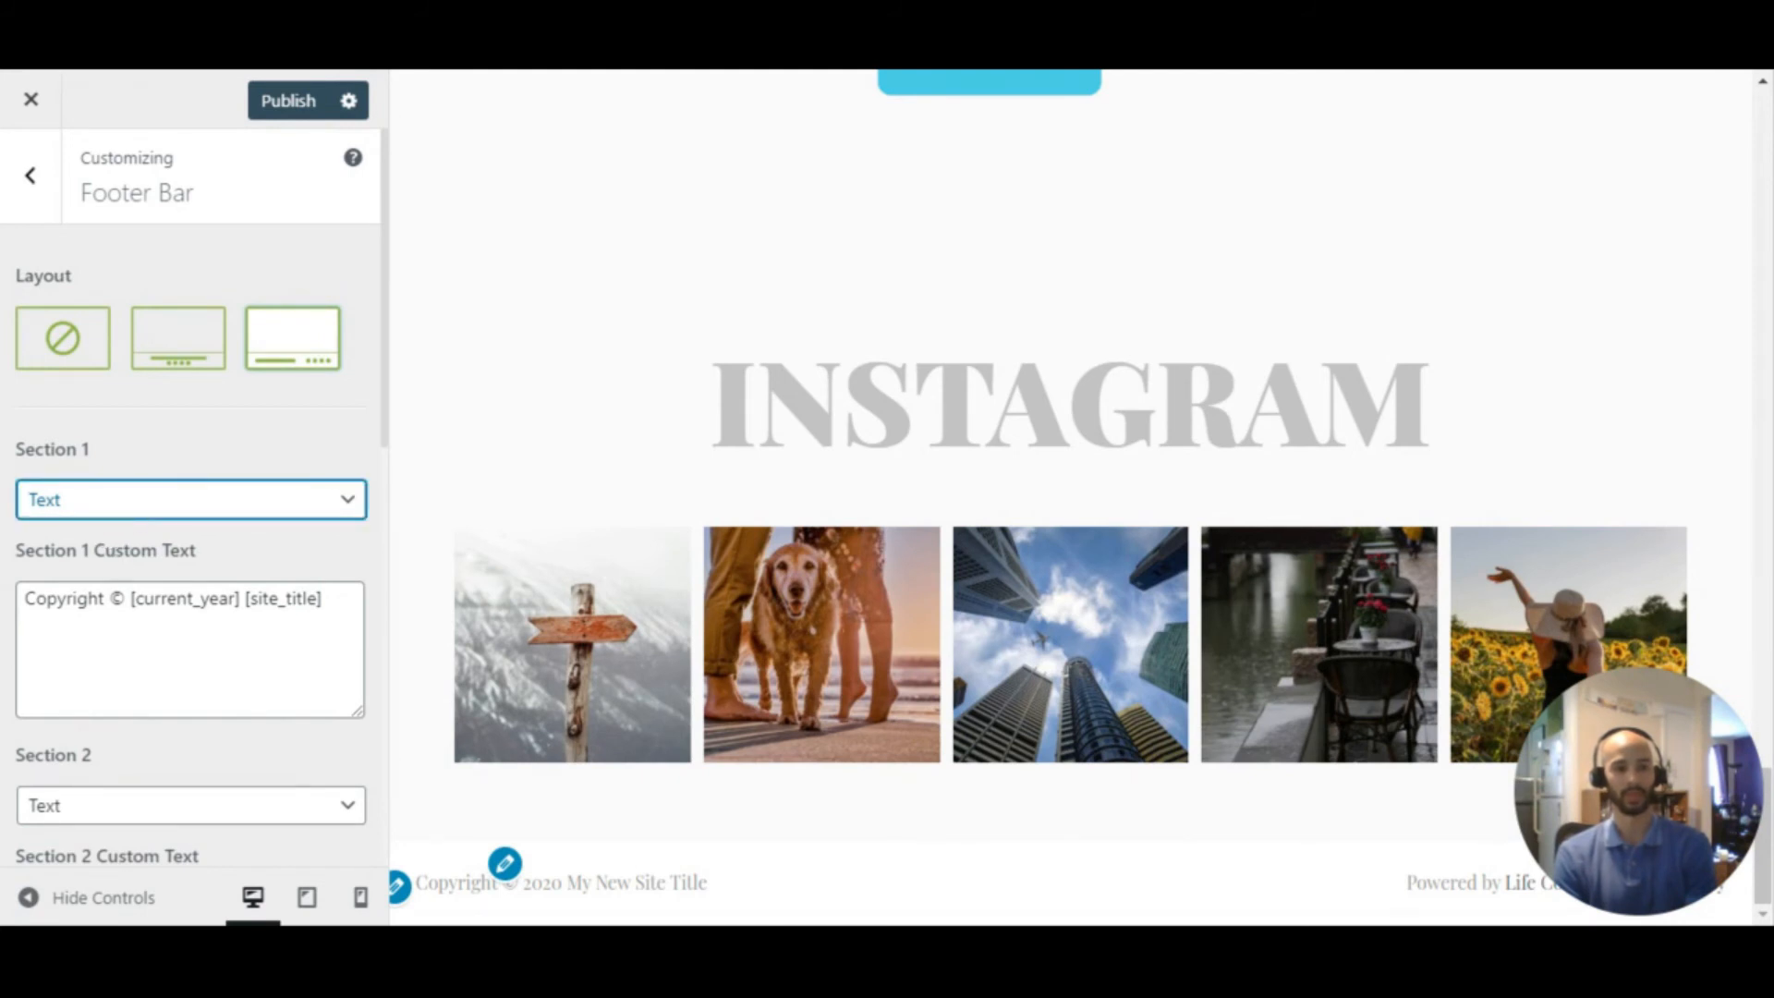
left_click(329, 599)
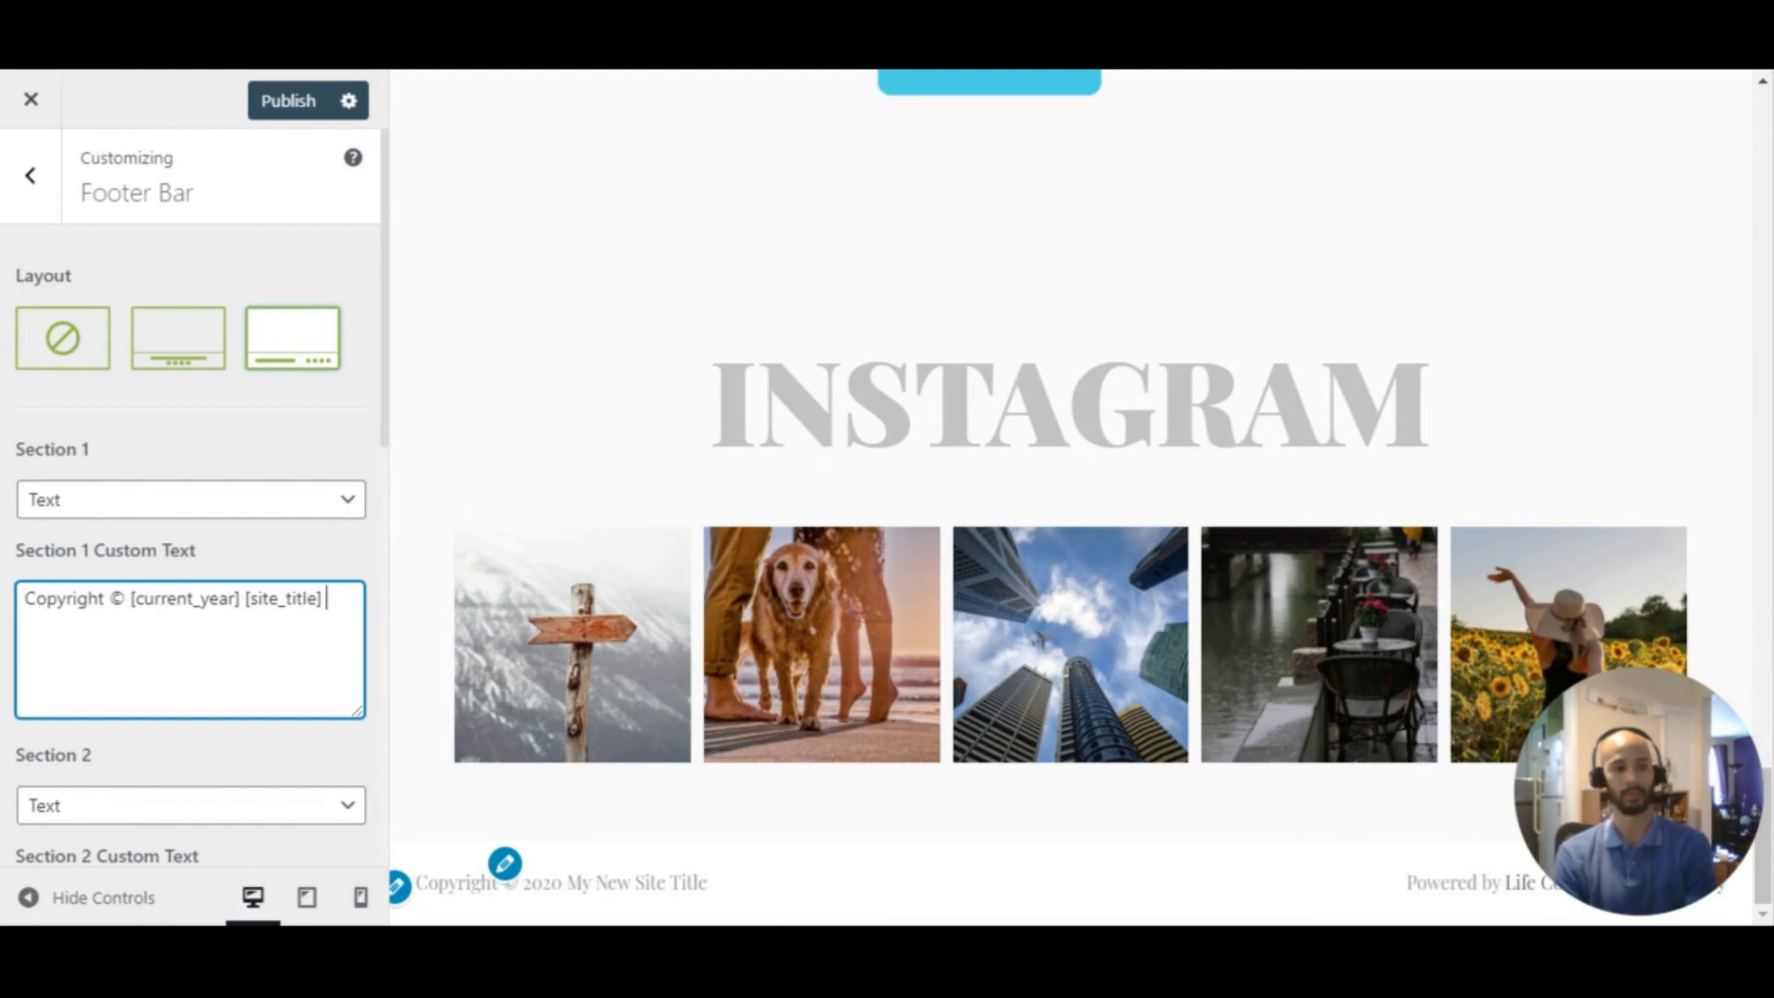
left_click_drag(130, 599, 236, 599)
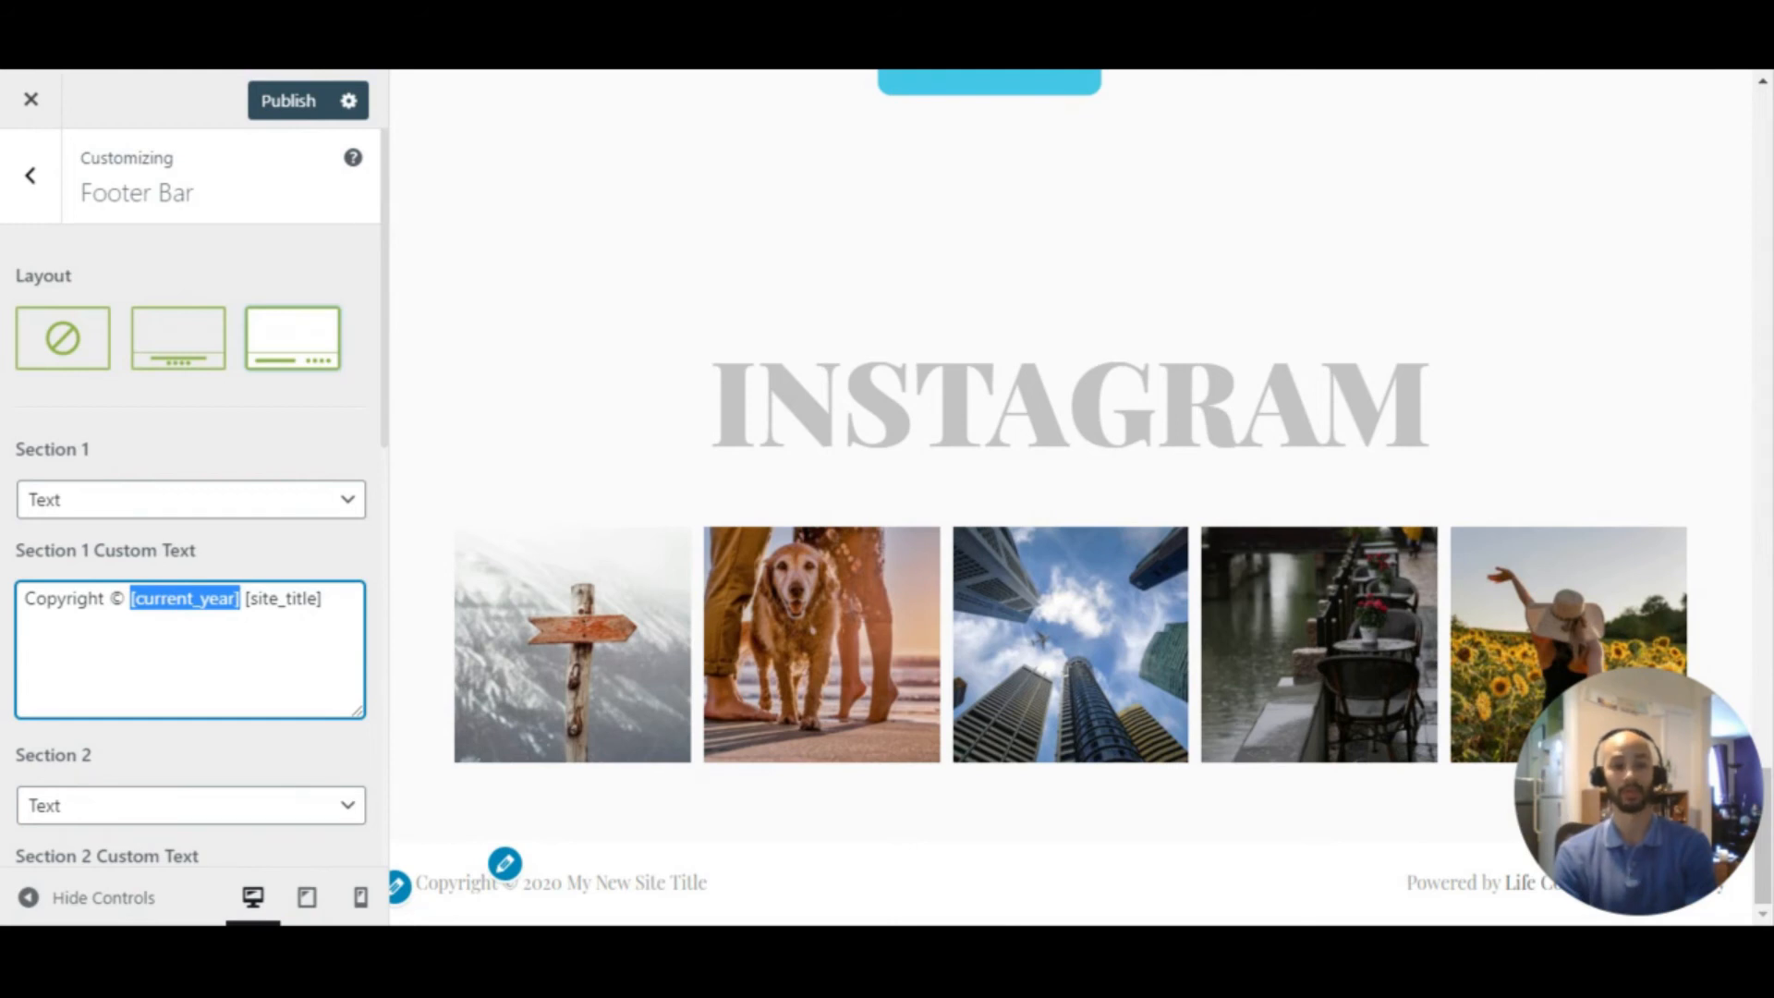
left_click_drag(323, 598, 246, 598)
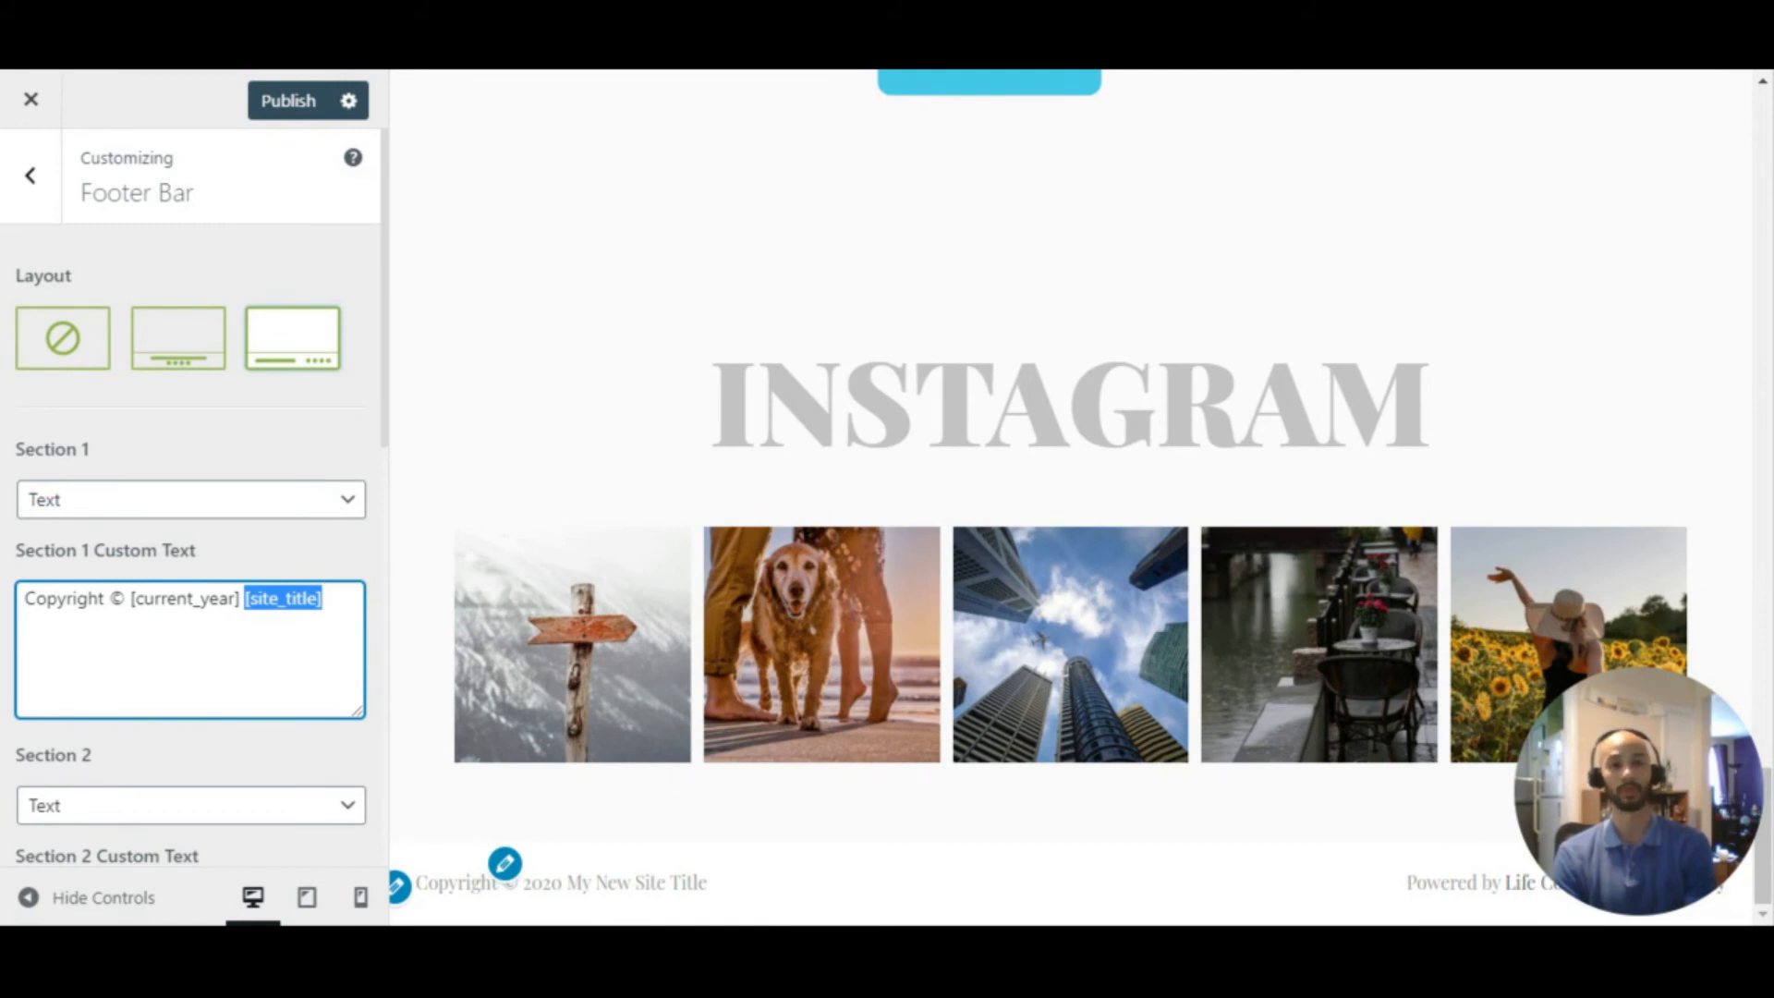
left_click(327, 601)
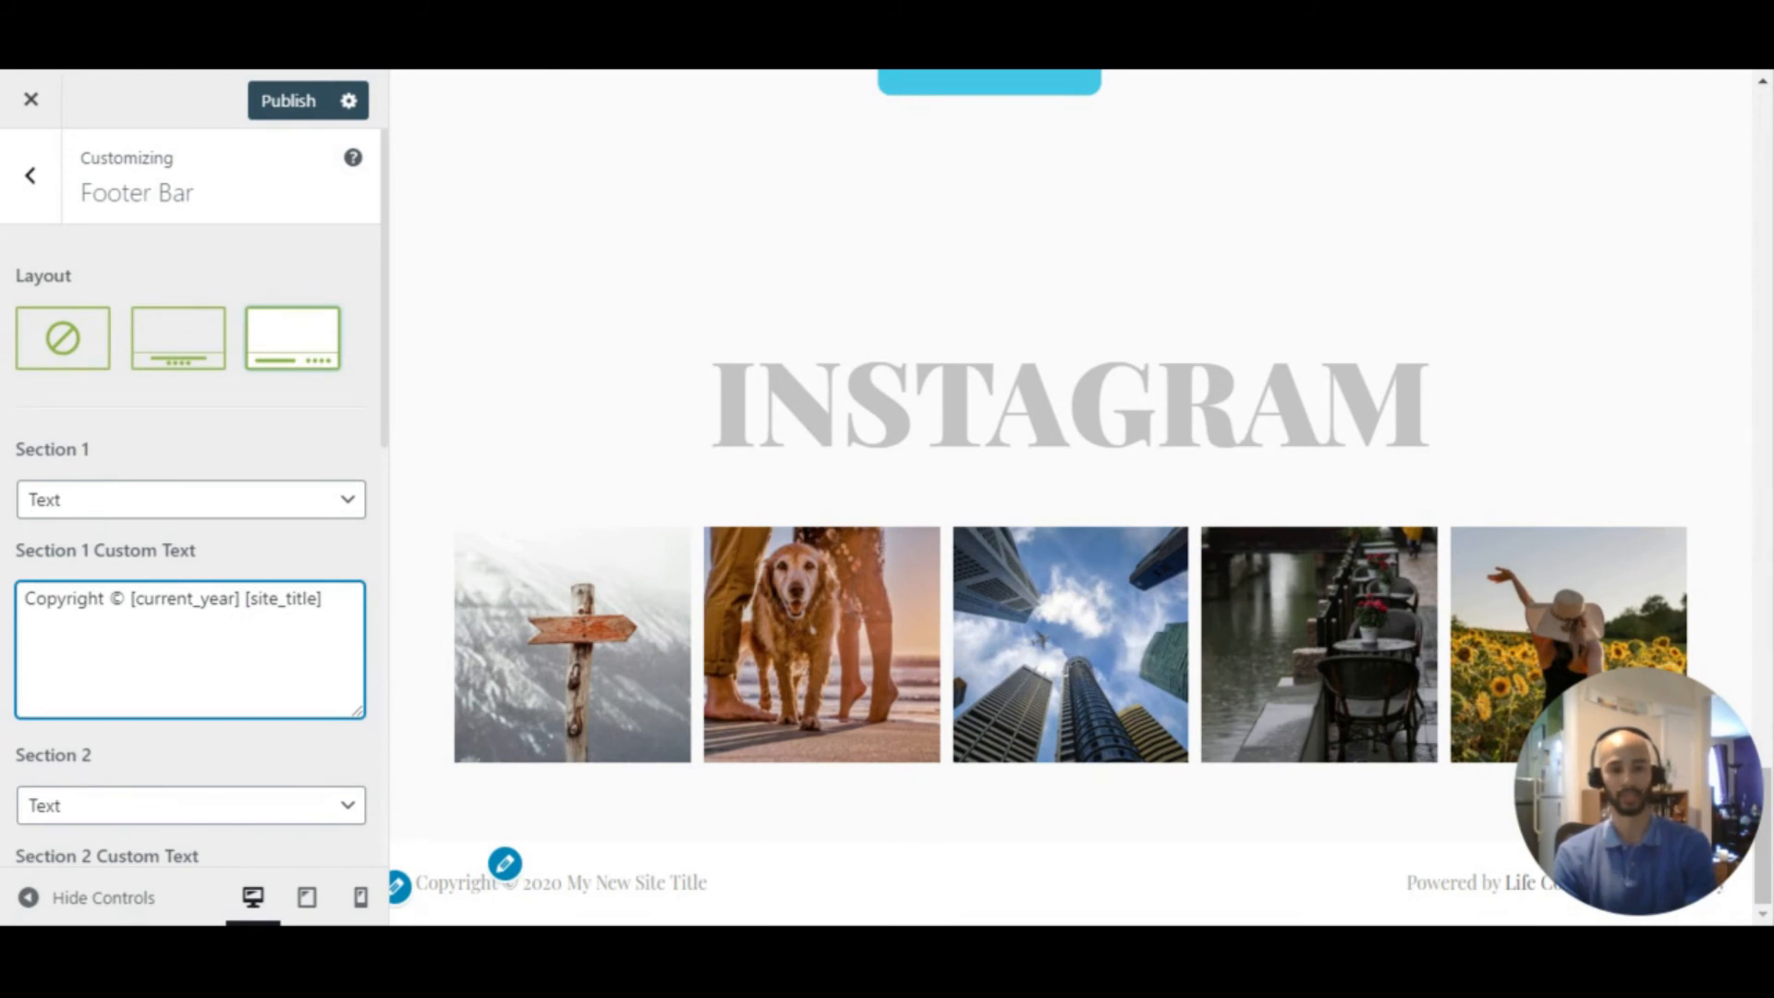
Delete the entire "Powered by" text and link from the footer bar's Section 2 custom text and check the footer preview
scroll(189, 499, "down", 10)
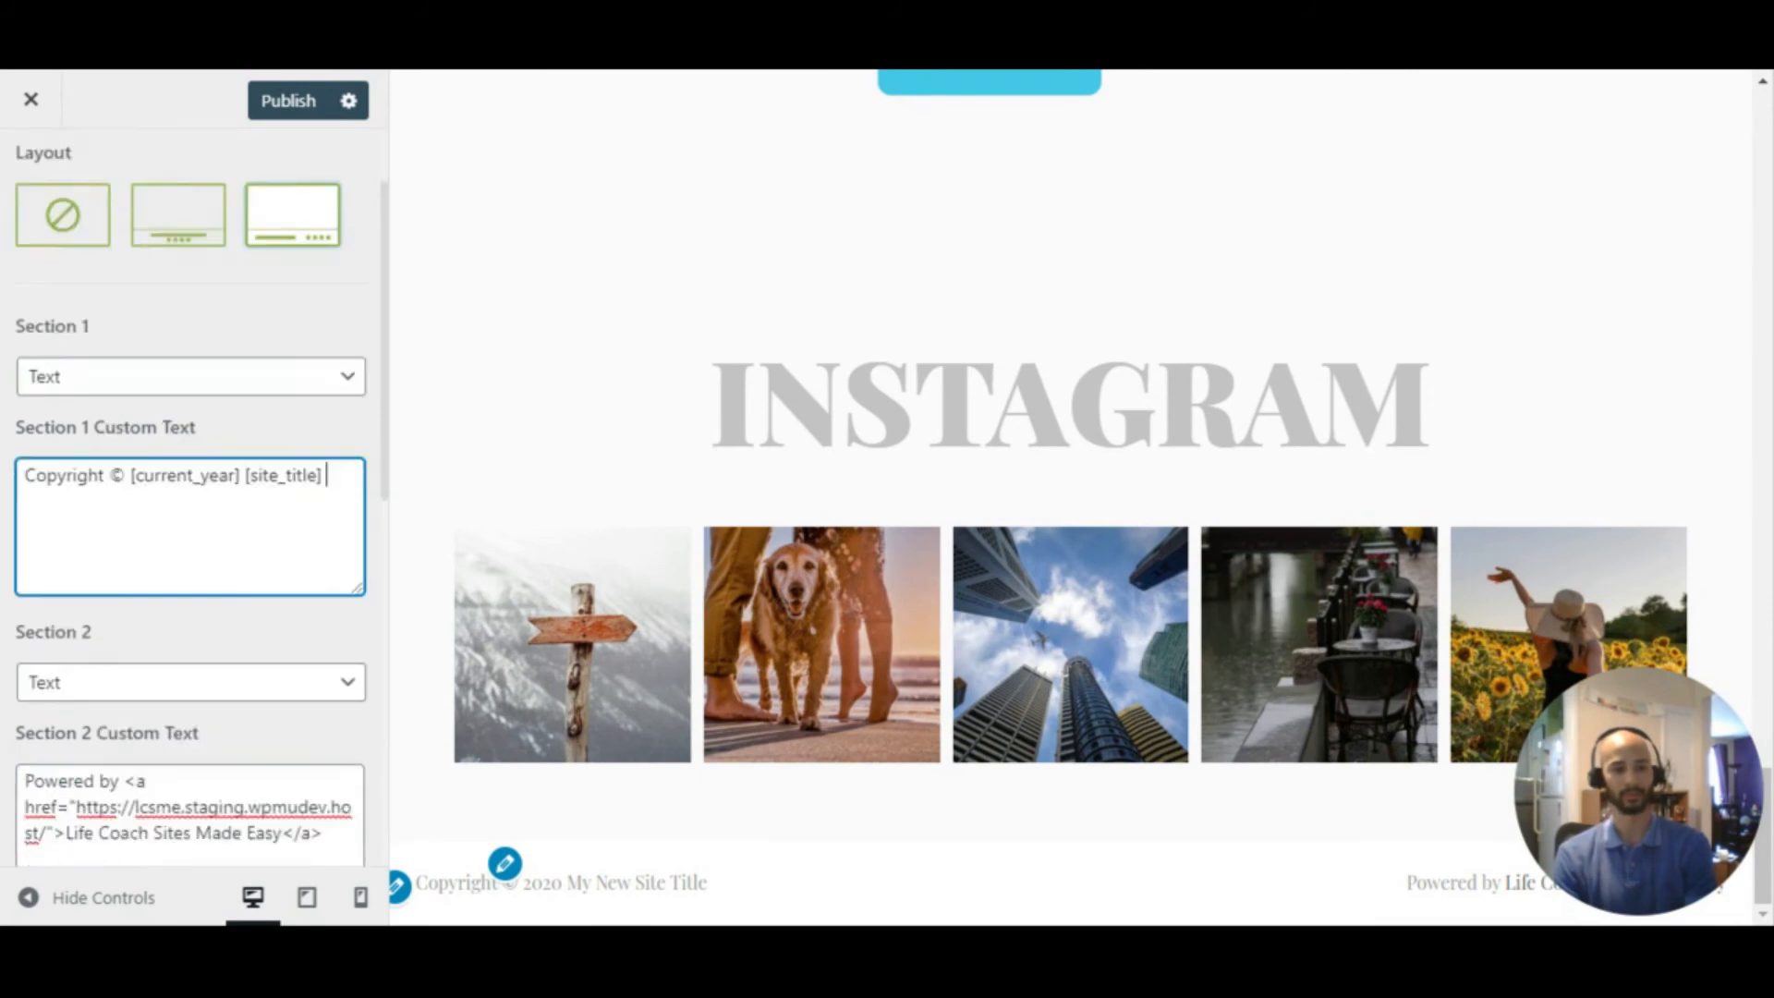
scroll(218, 391, "up", 2)
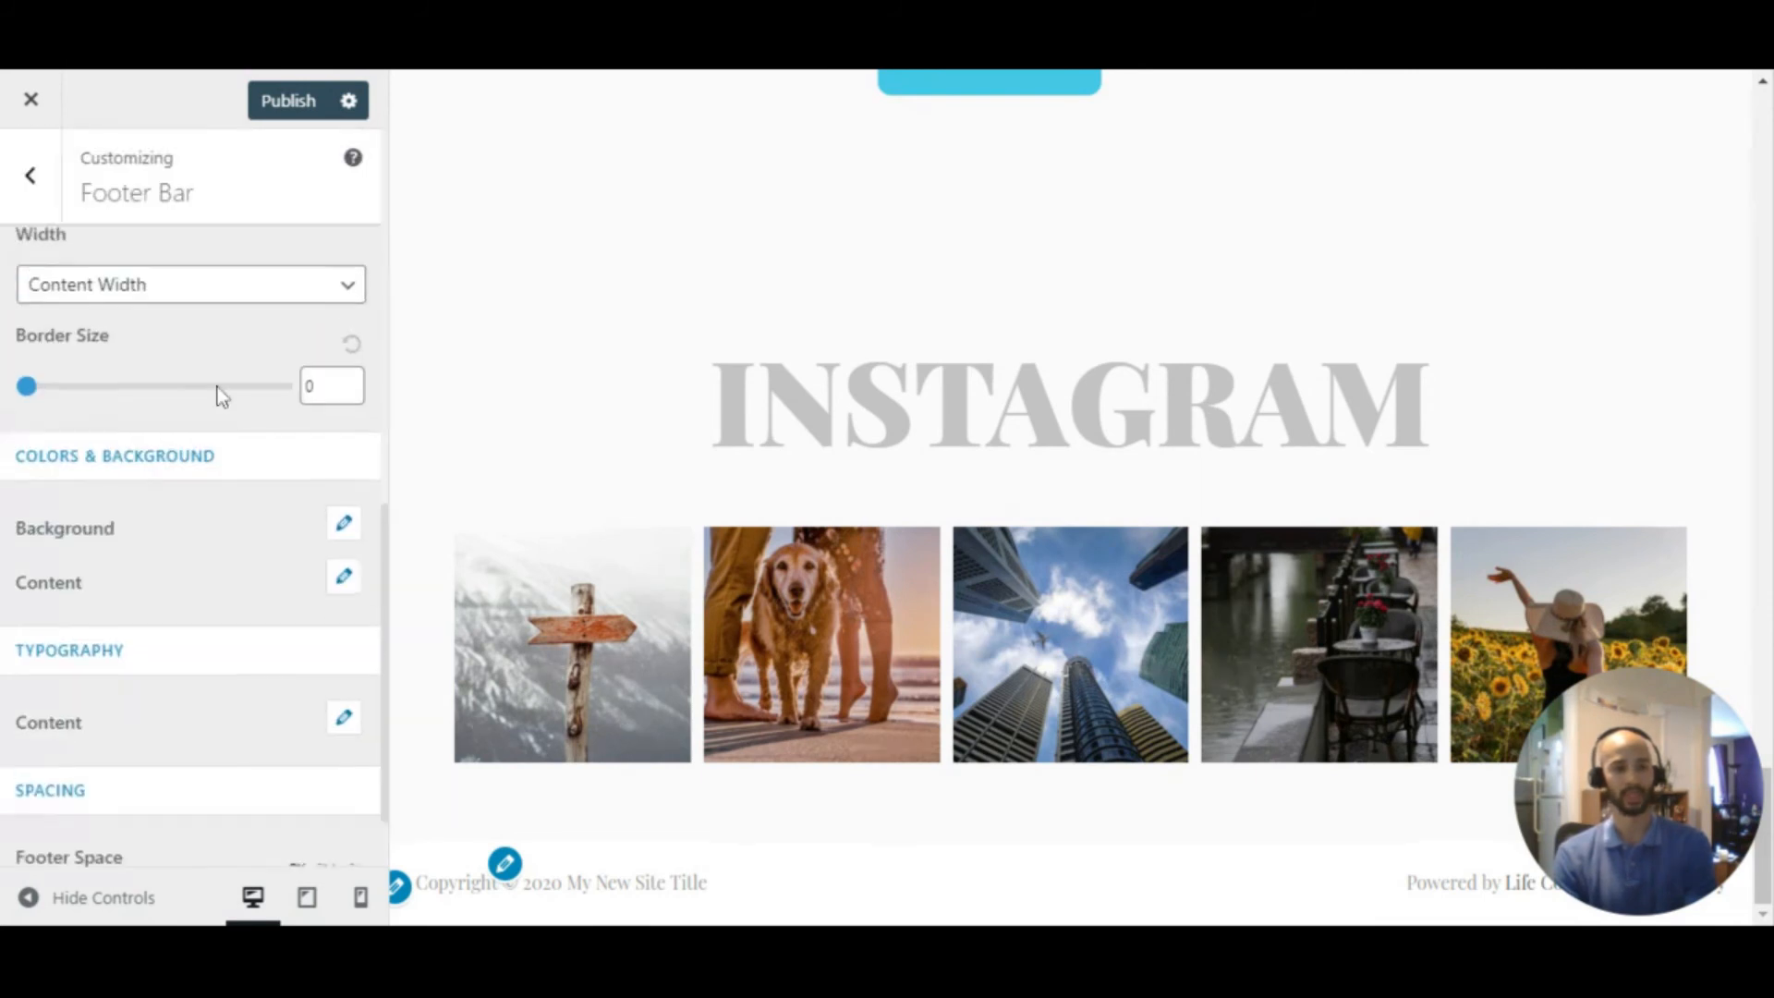
scroll(218, 412, "down", 1)
scroll(213, 444, "up", 5)
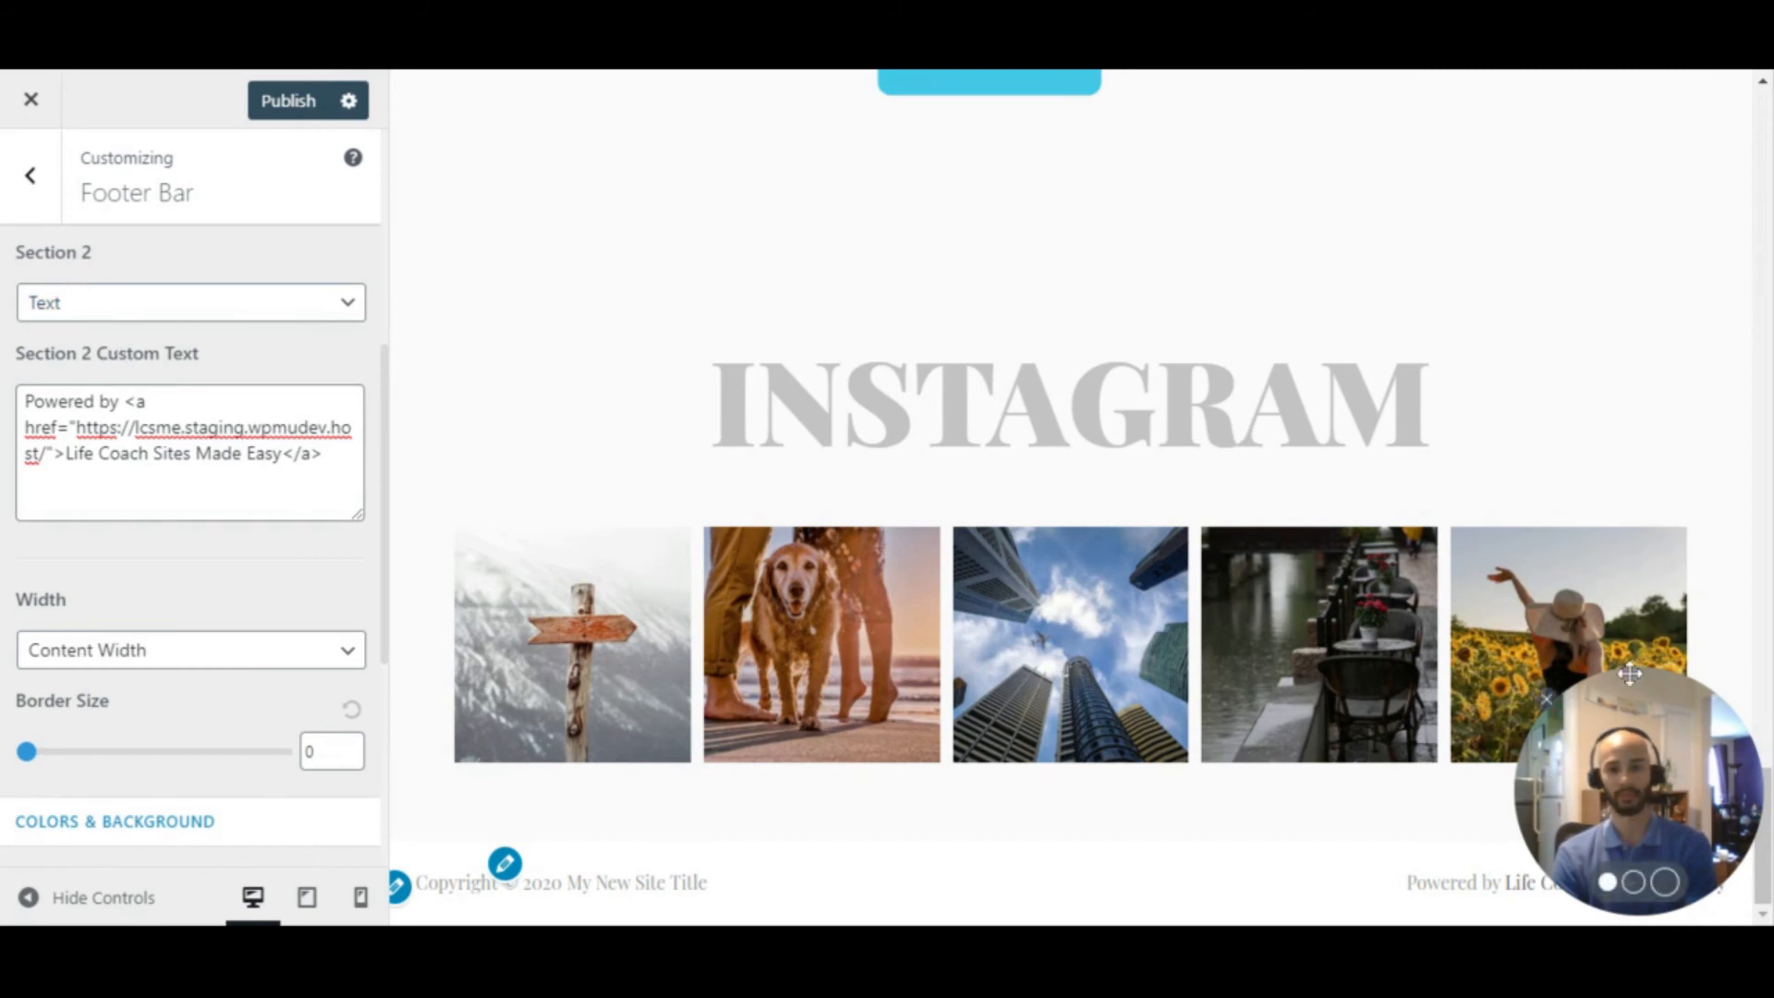
left_click_drag(1631, 585, 1619, 564)
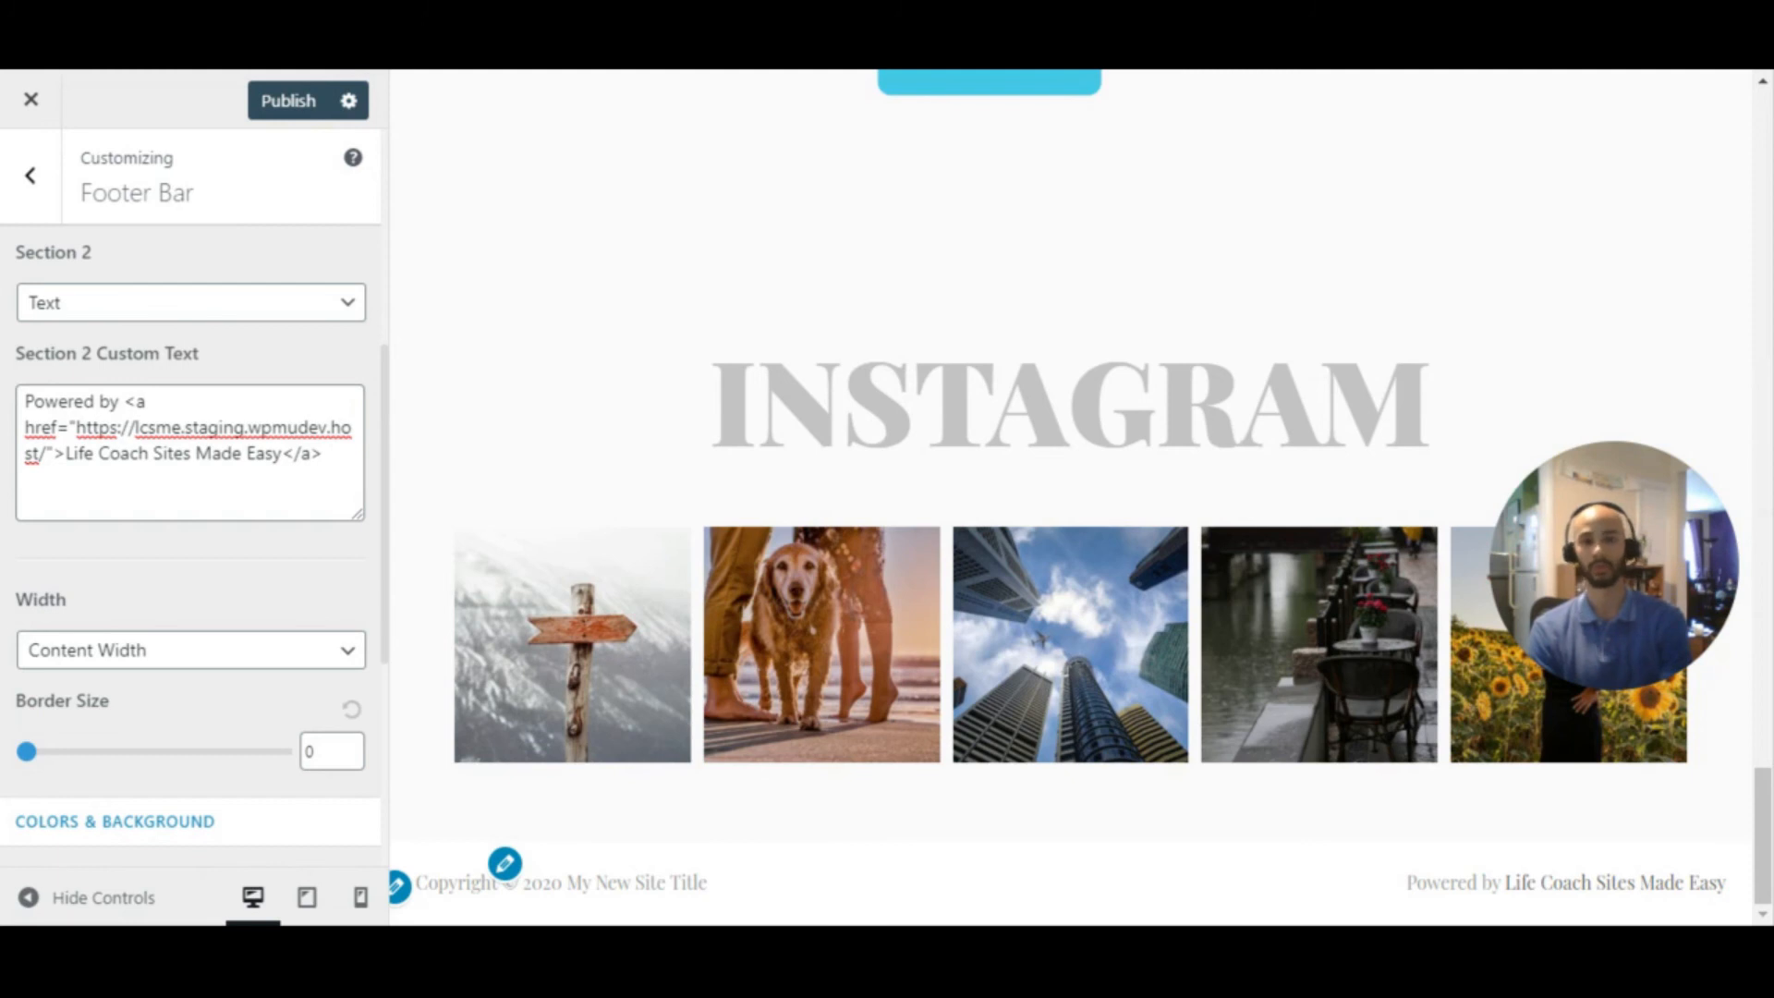
left_click_drag(325, 456, 23, 399)
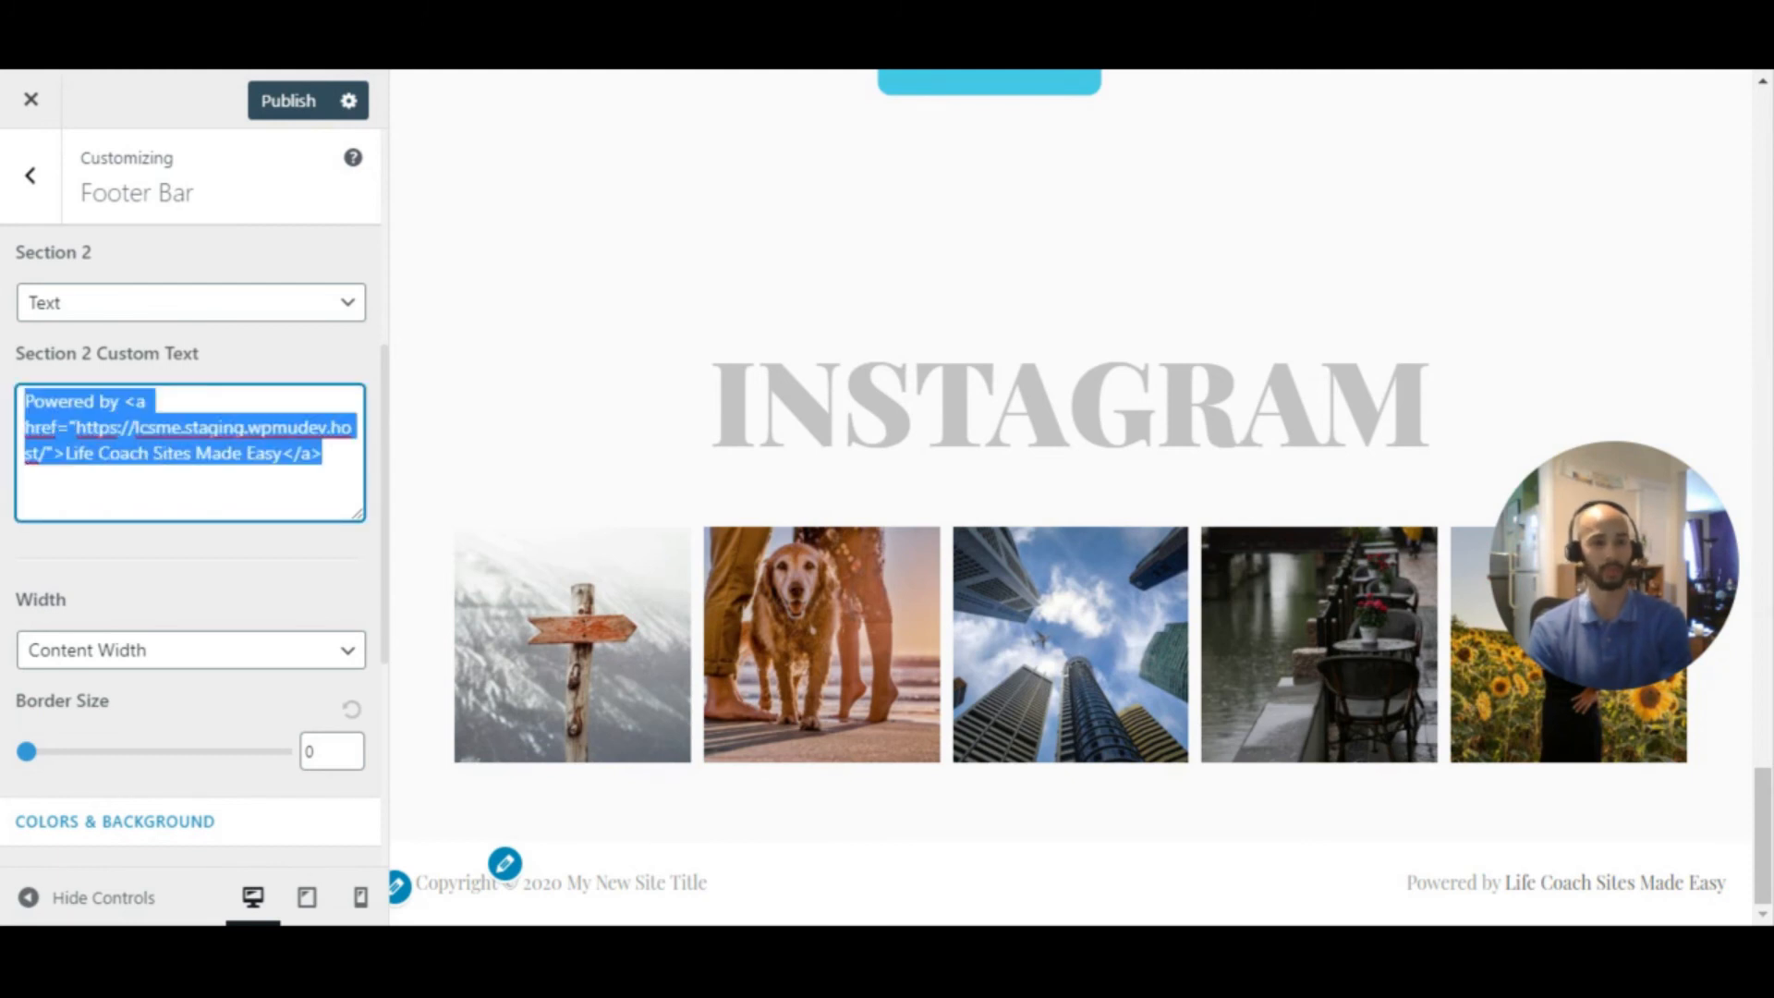
key("BackSpace")
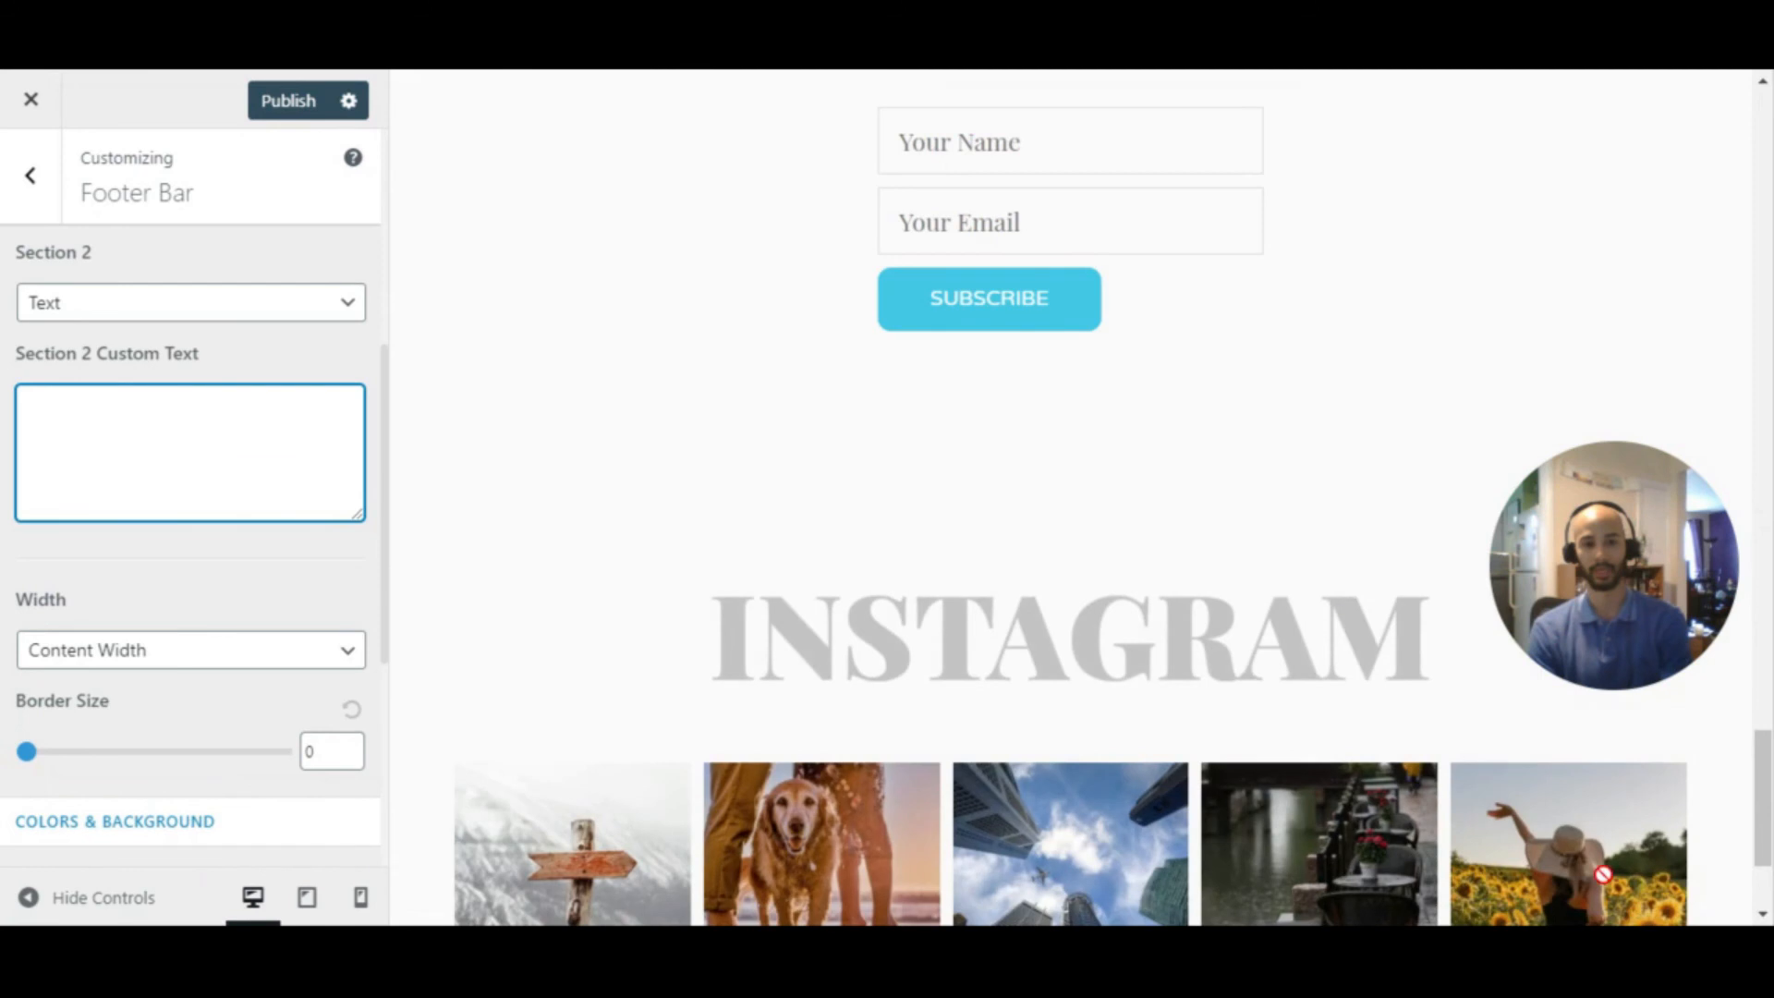
scroll(1471, 734, "down", 3)
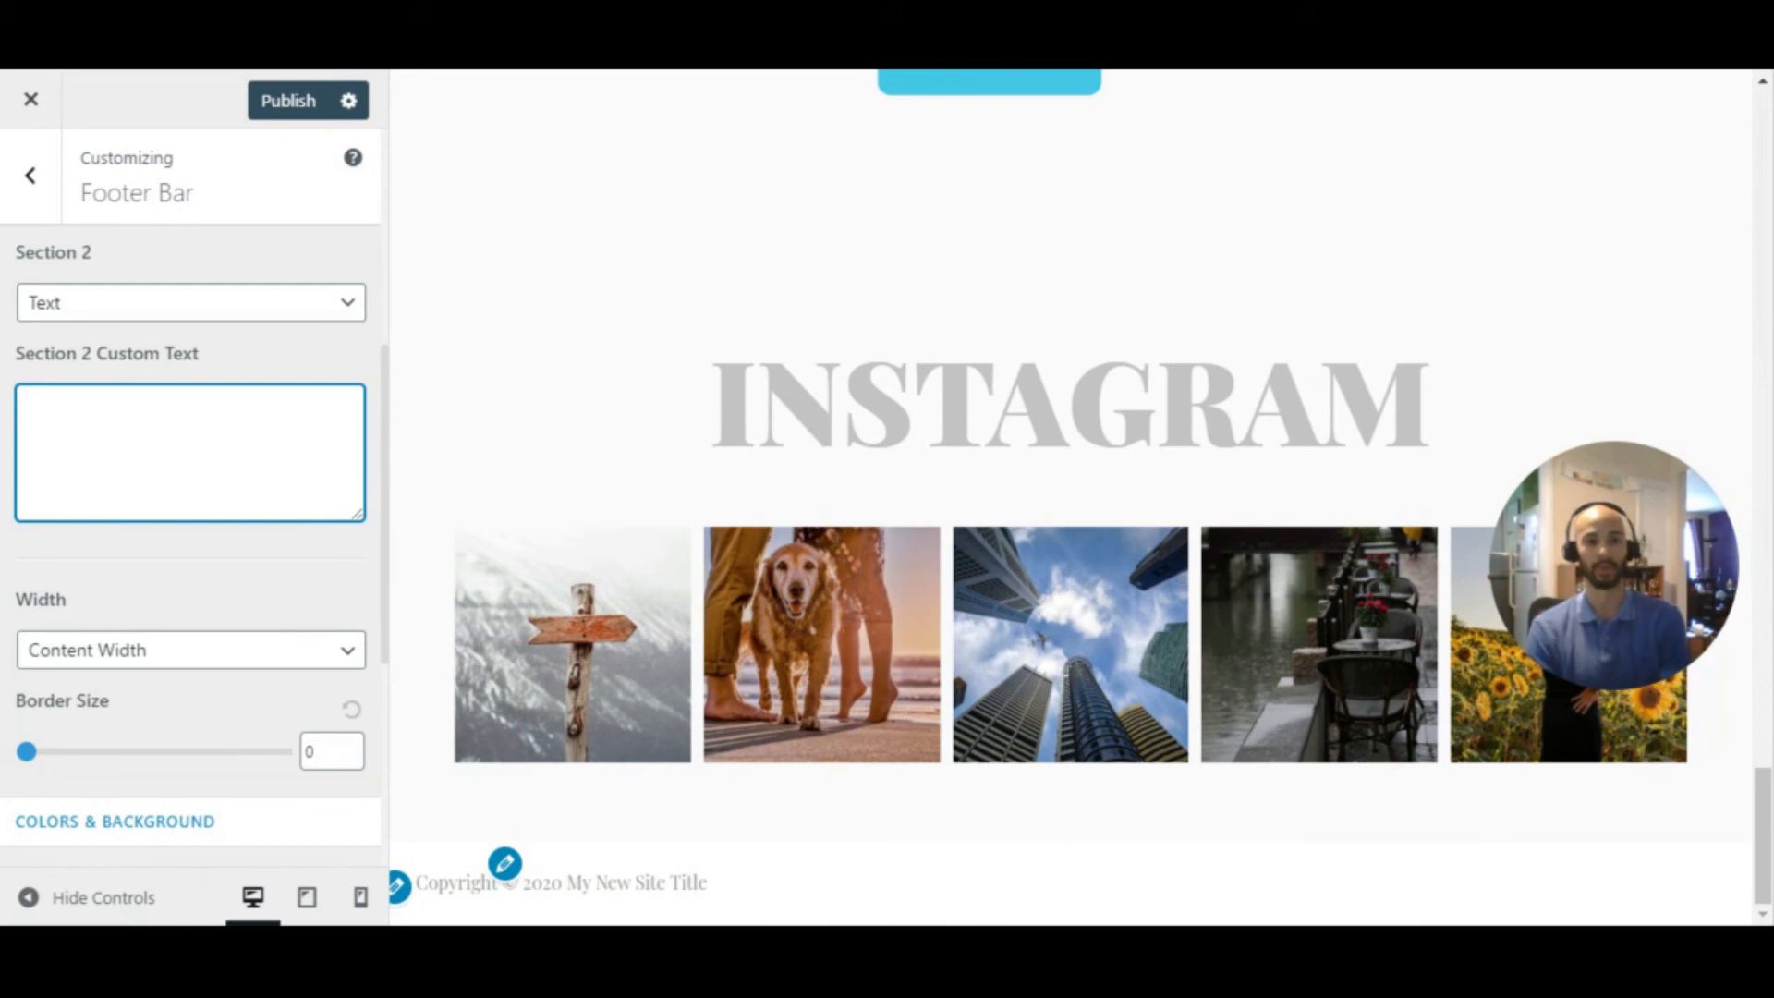
Review the remaining Footer Bar settings: width, border size, colors and background, typography and footer spacing
scroll(151, 499, "down", 3)
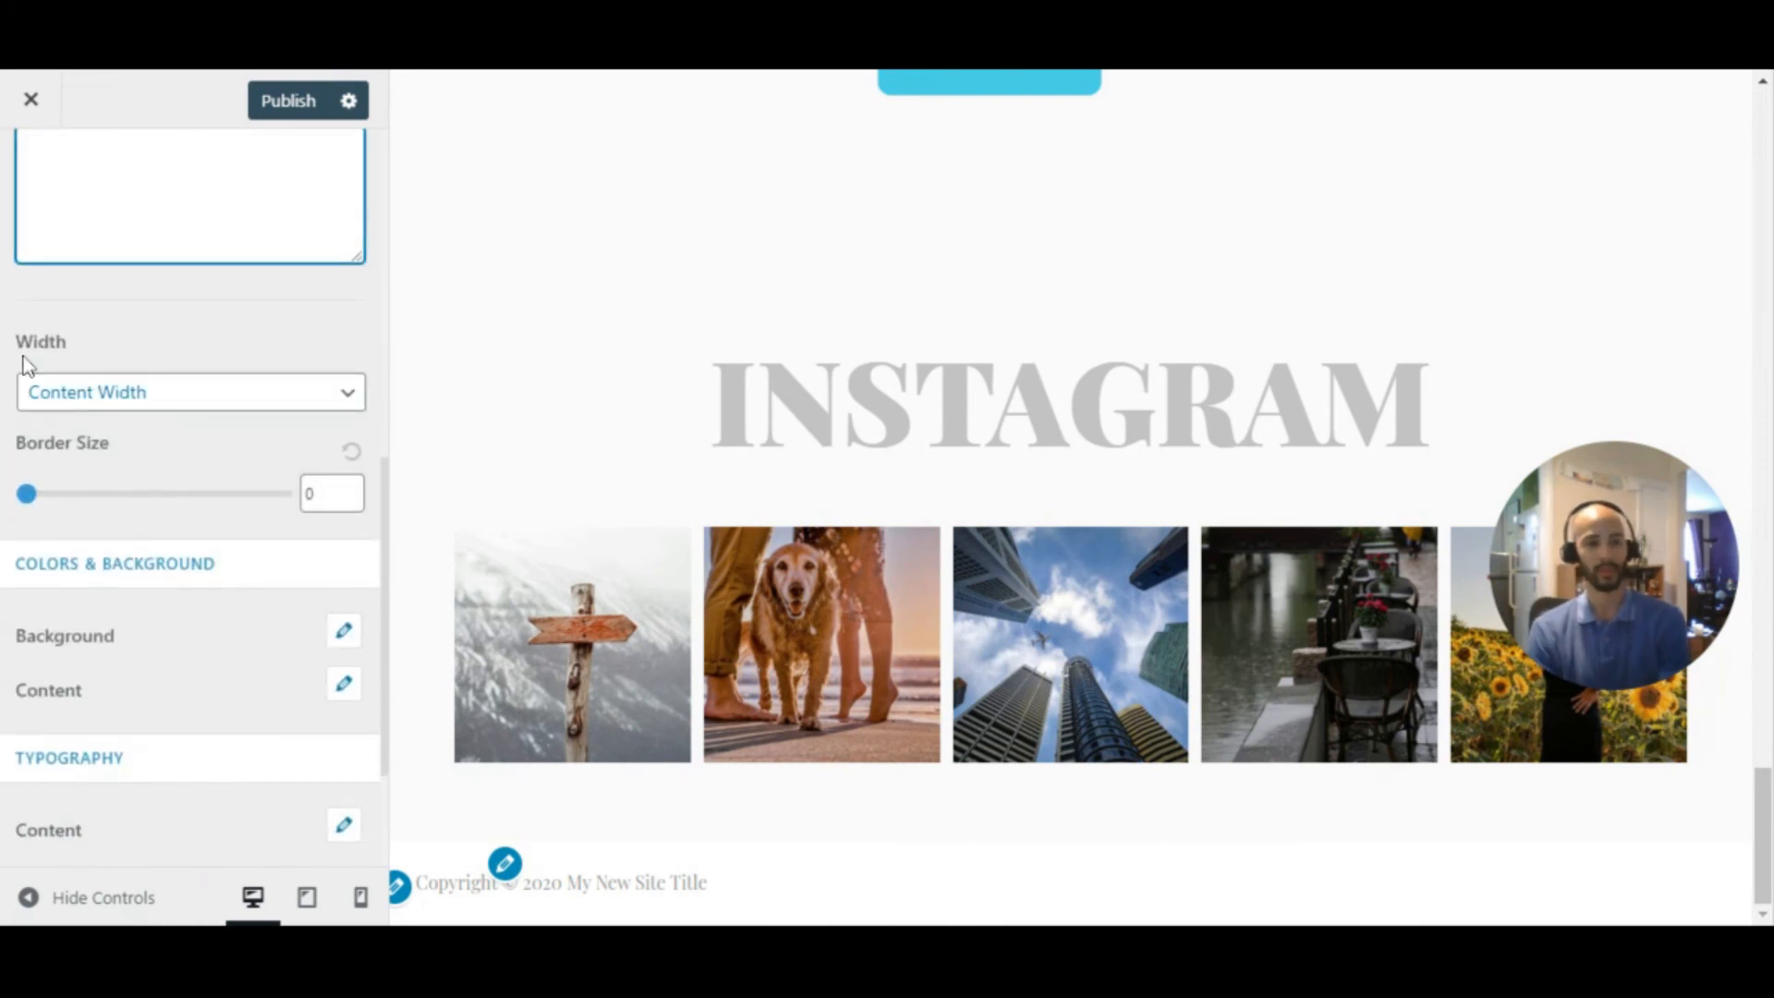
left_click(150, 408)
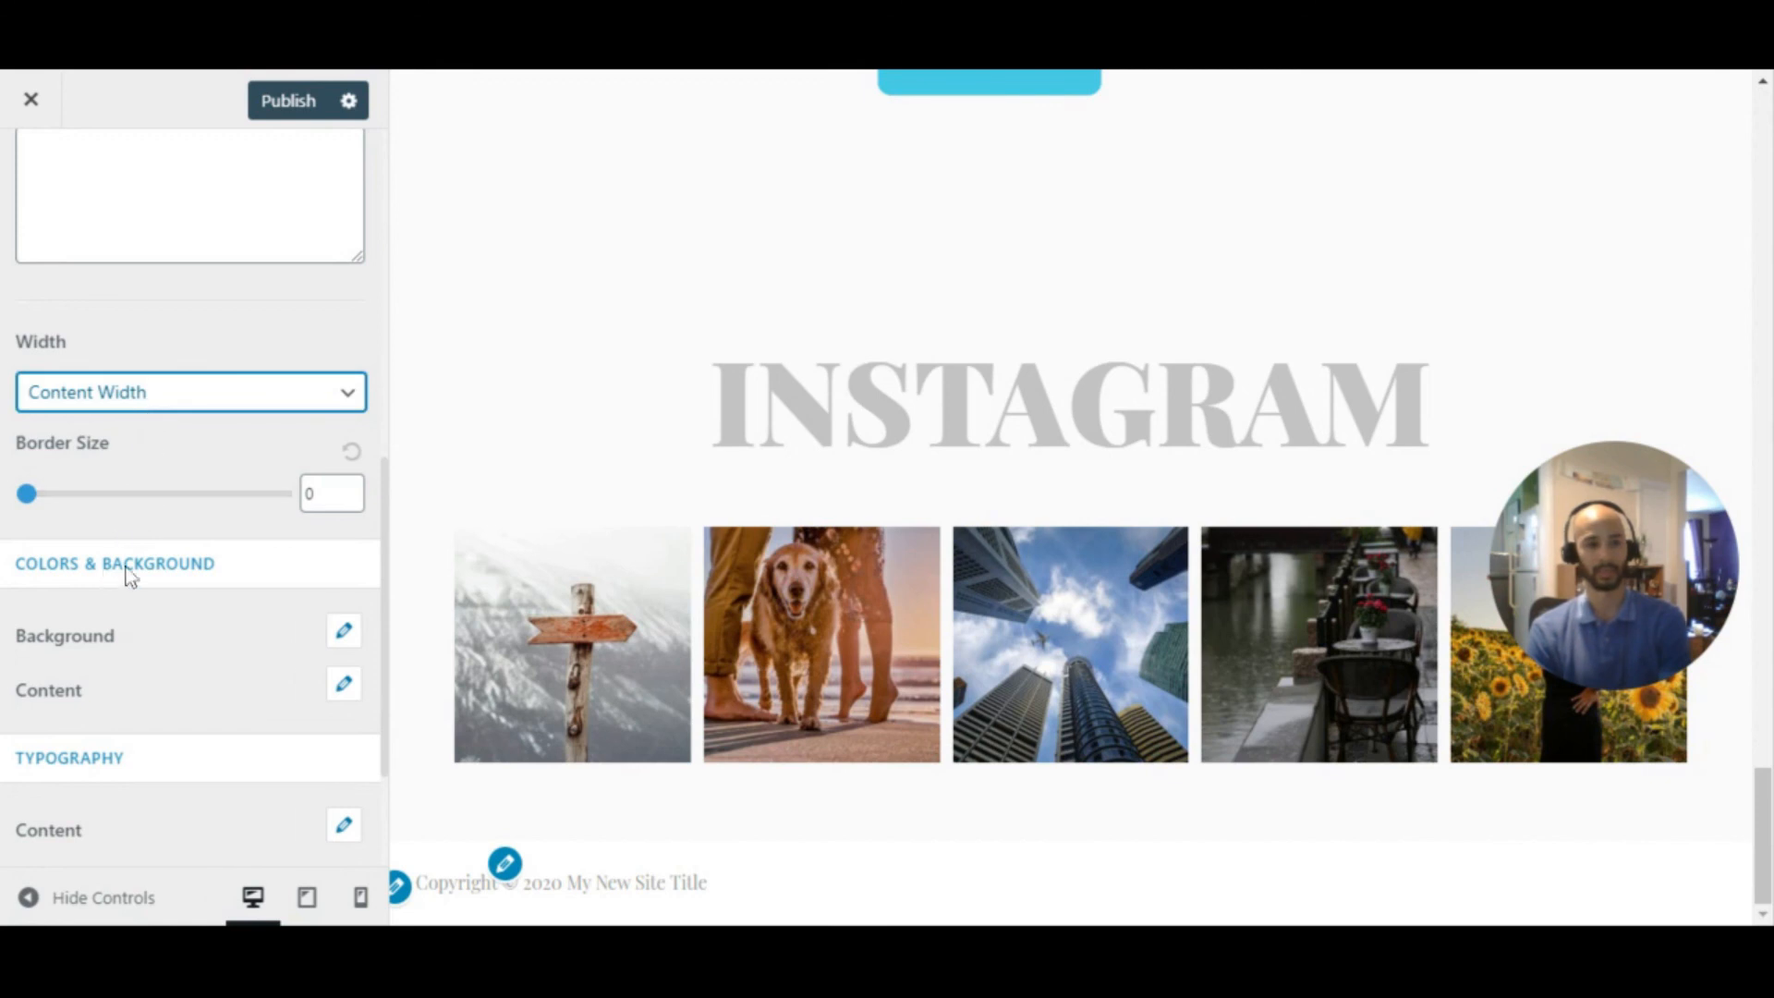
scroll(122, 573, "down", 2)
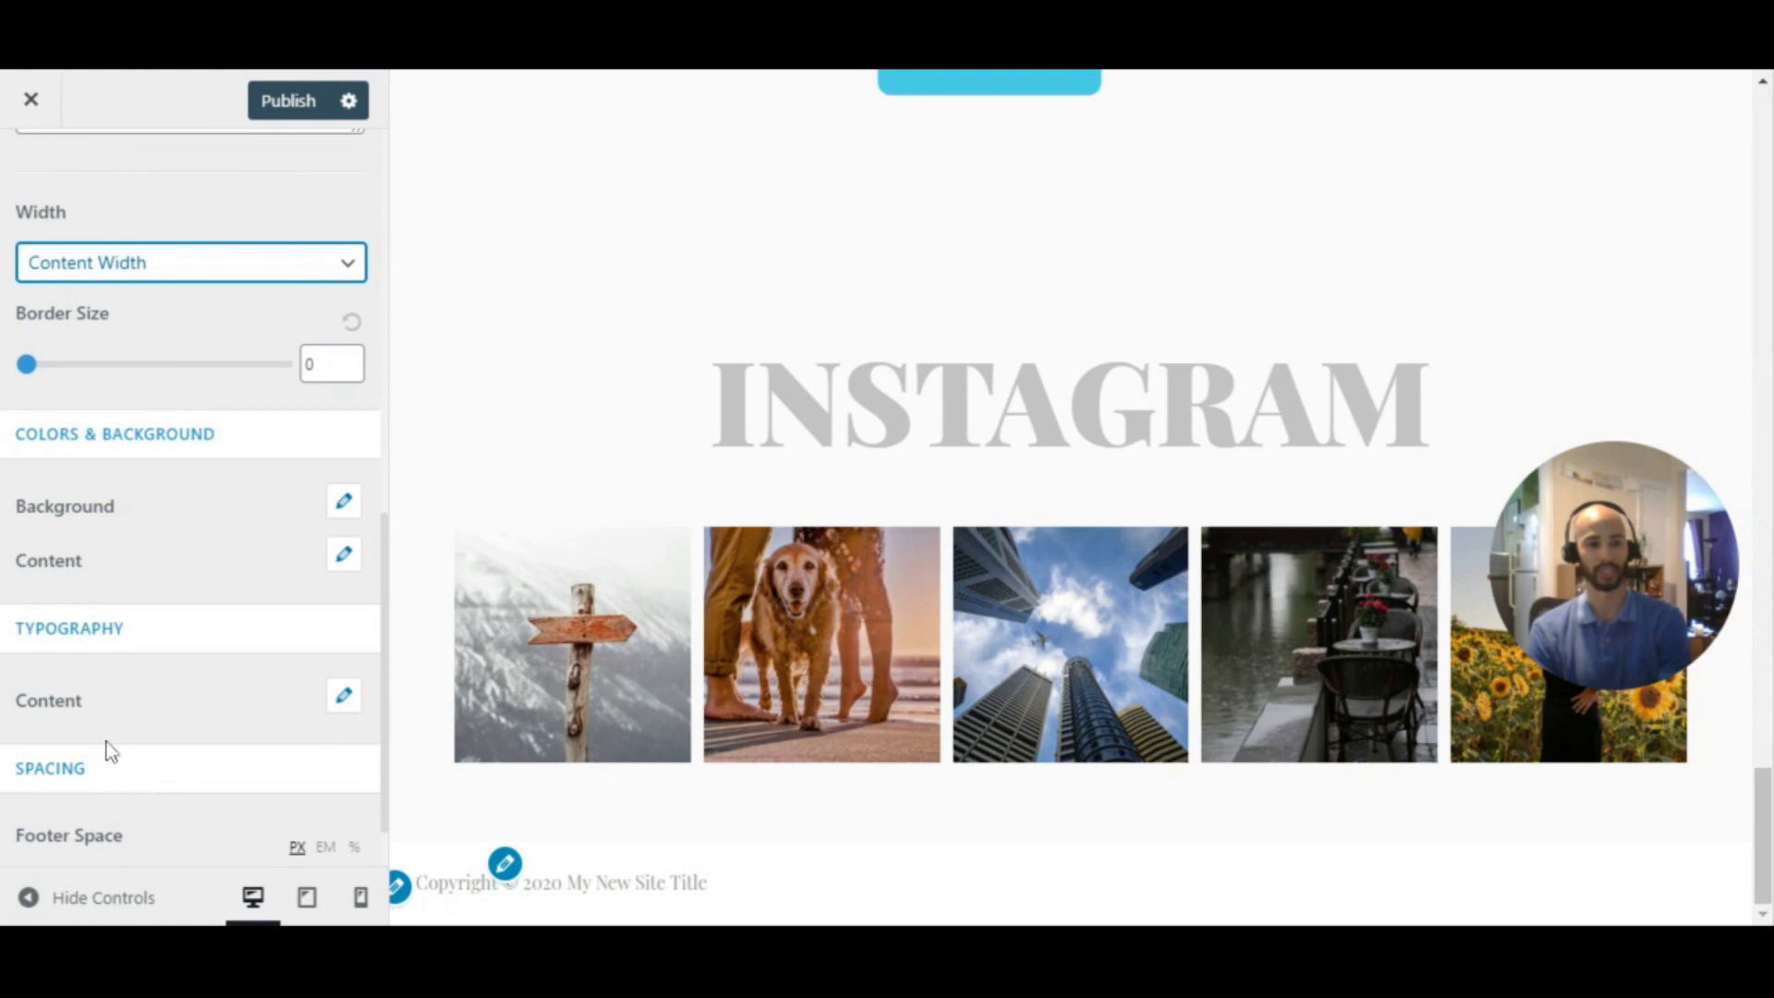
scroll(166, 712, "down", 1)
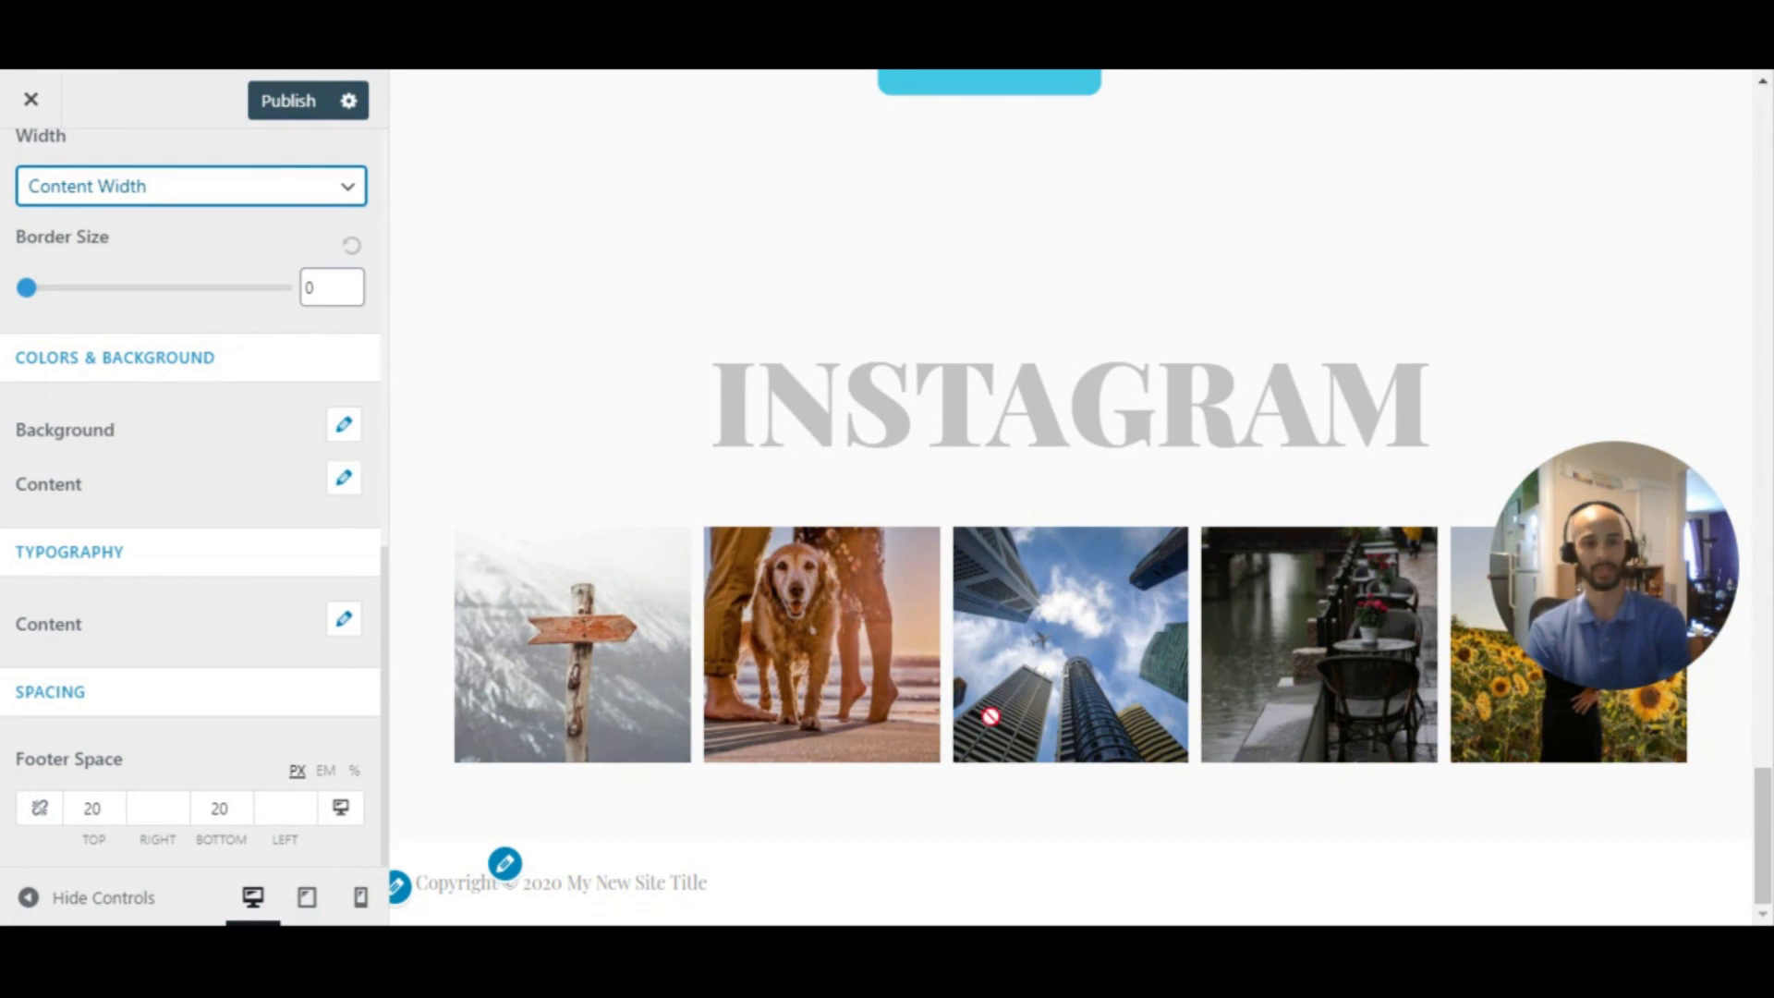
left_click_drag(1769, 815, 1751, 887)
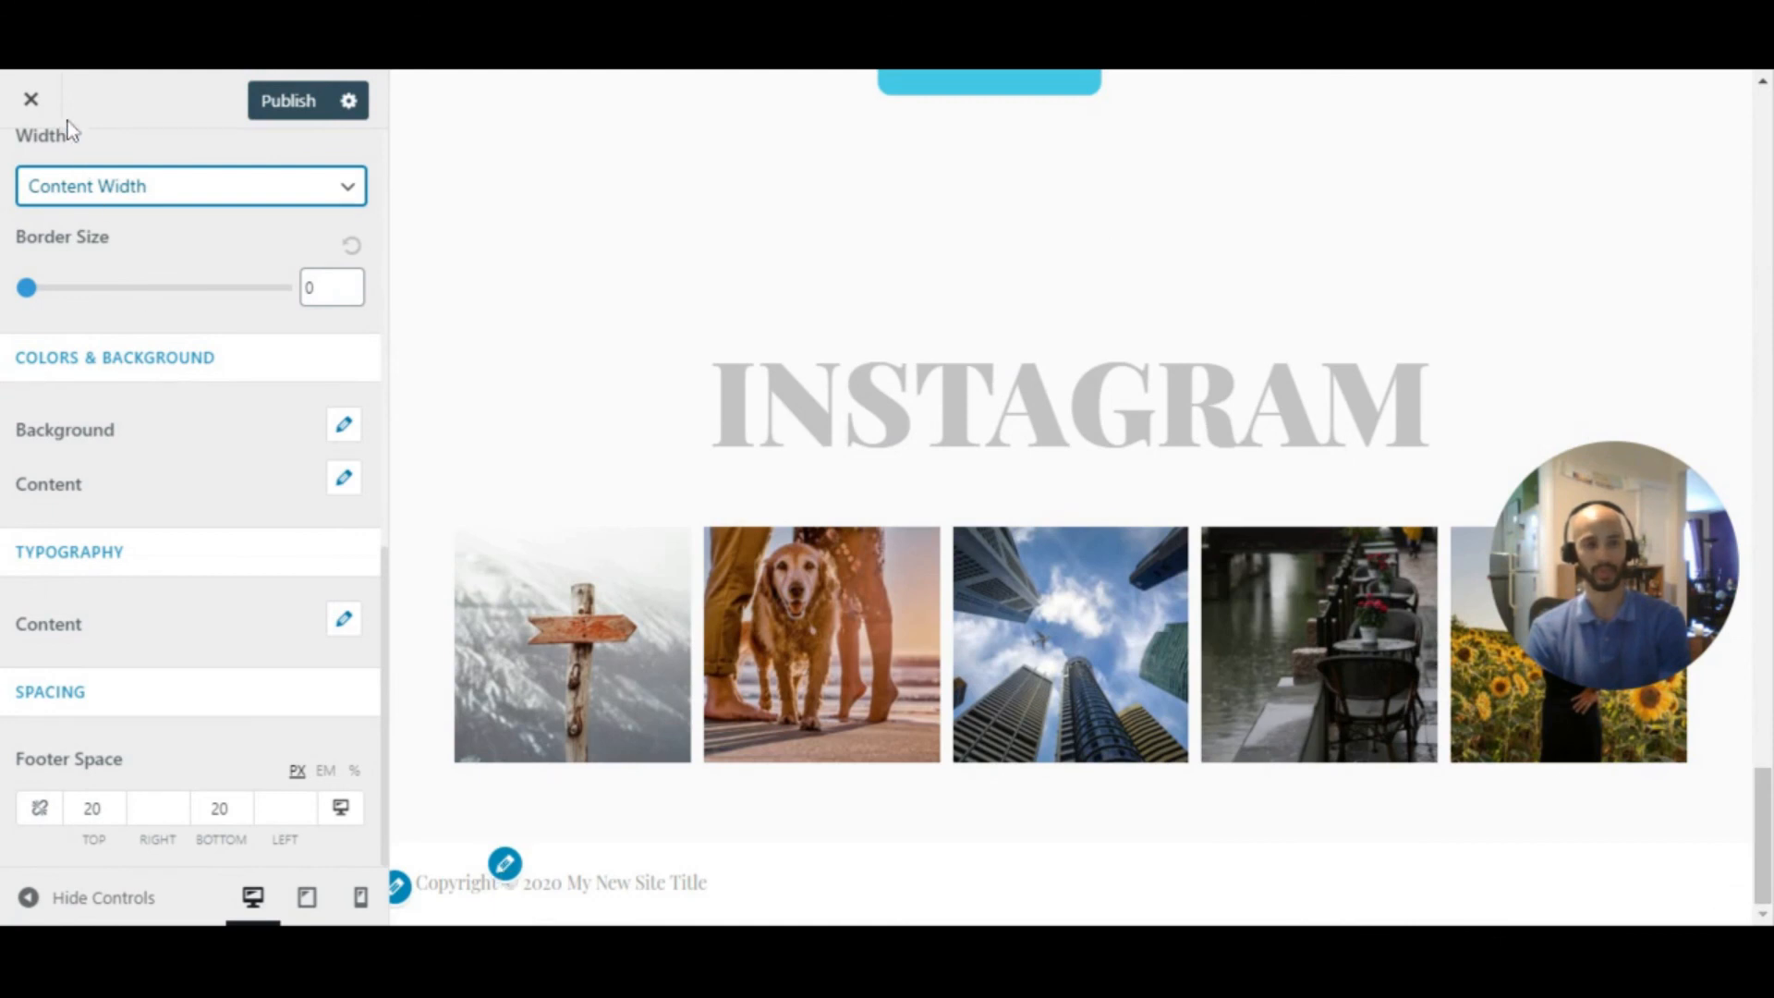
Go back to the main customizer overview and reopen the Footer Bar settings directly from the copyright text's edit shortcut in the preview
scroll(148, 278, "up", 10)
left_click(37, 208)
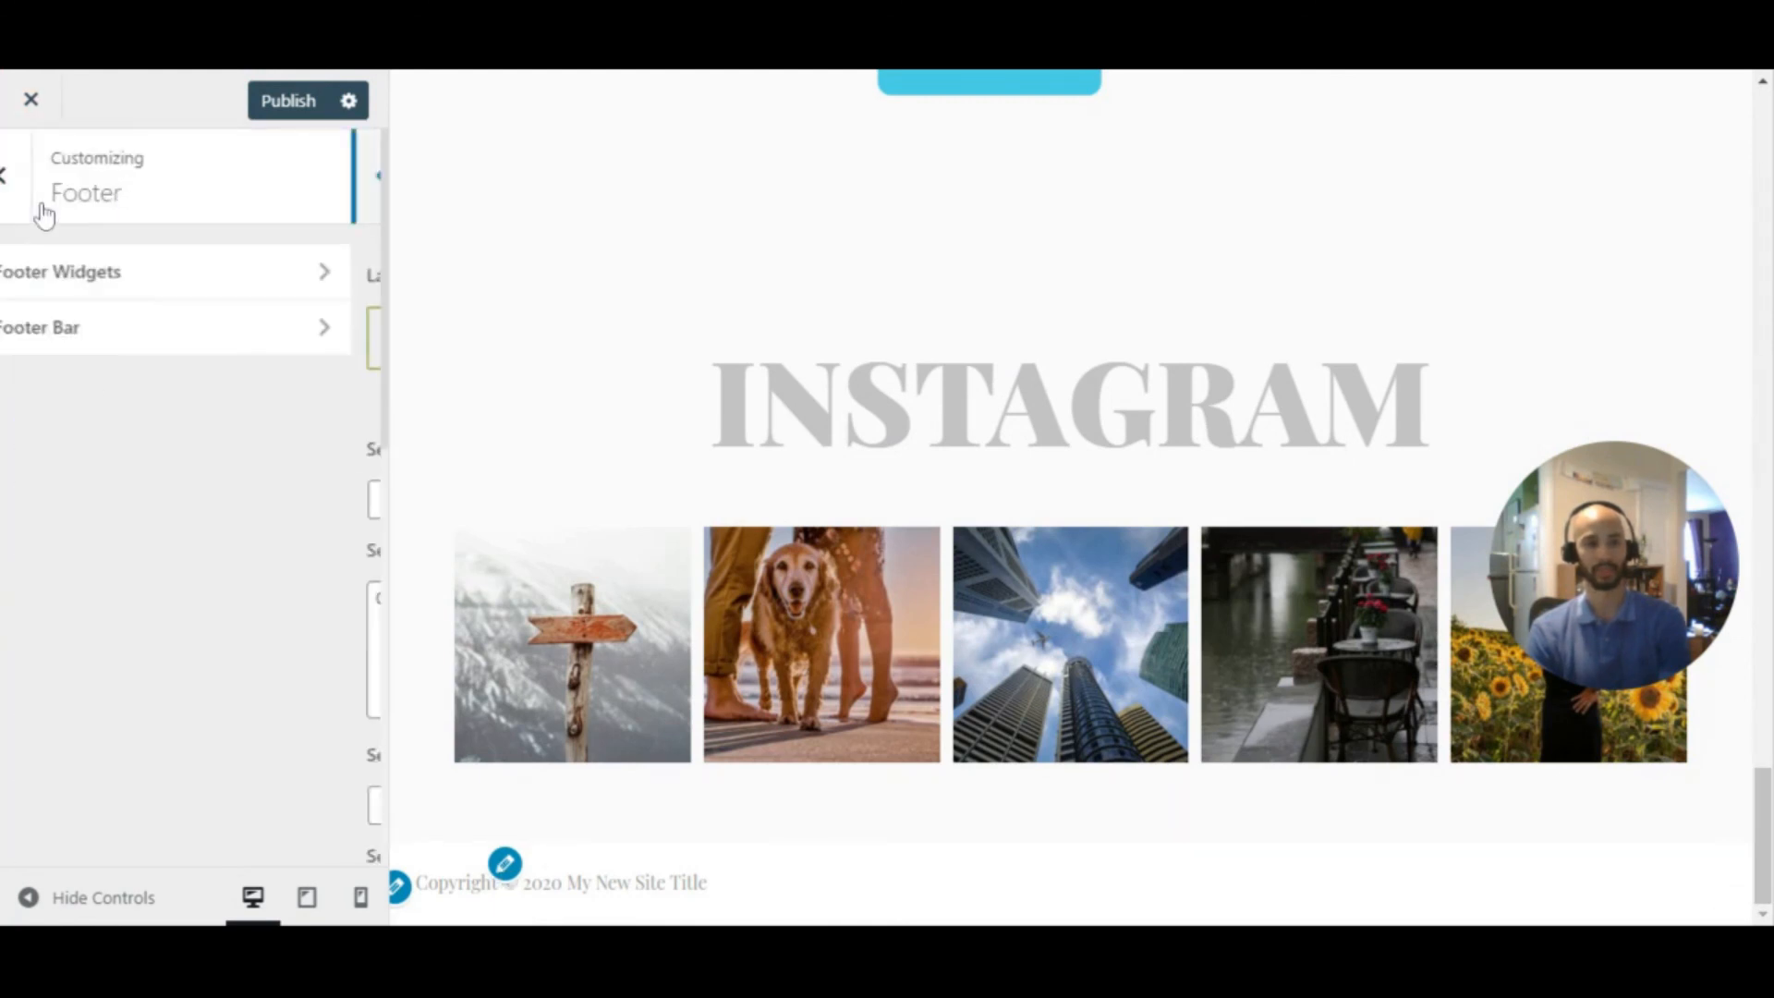
left_click(39, 208)
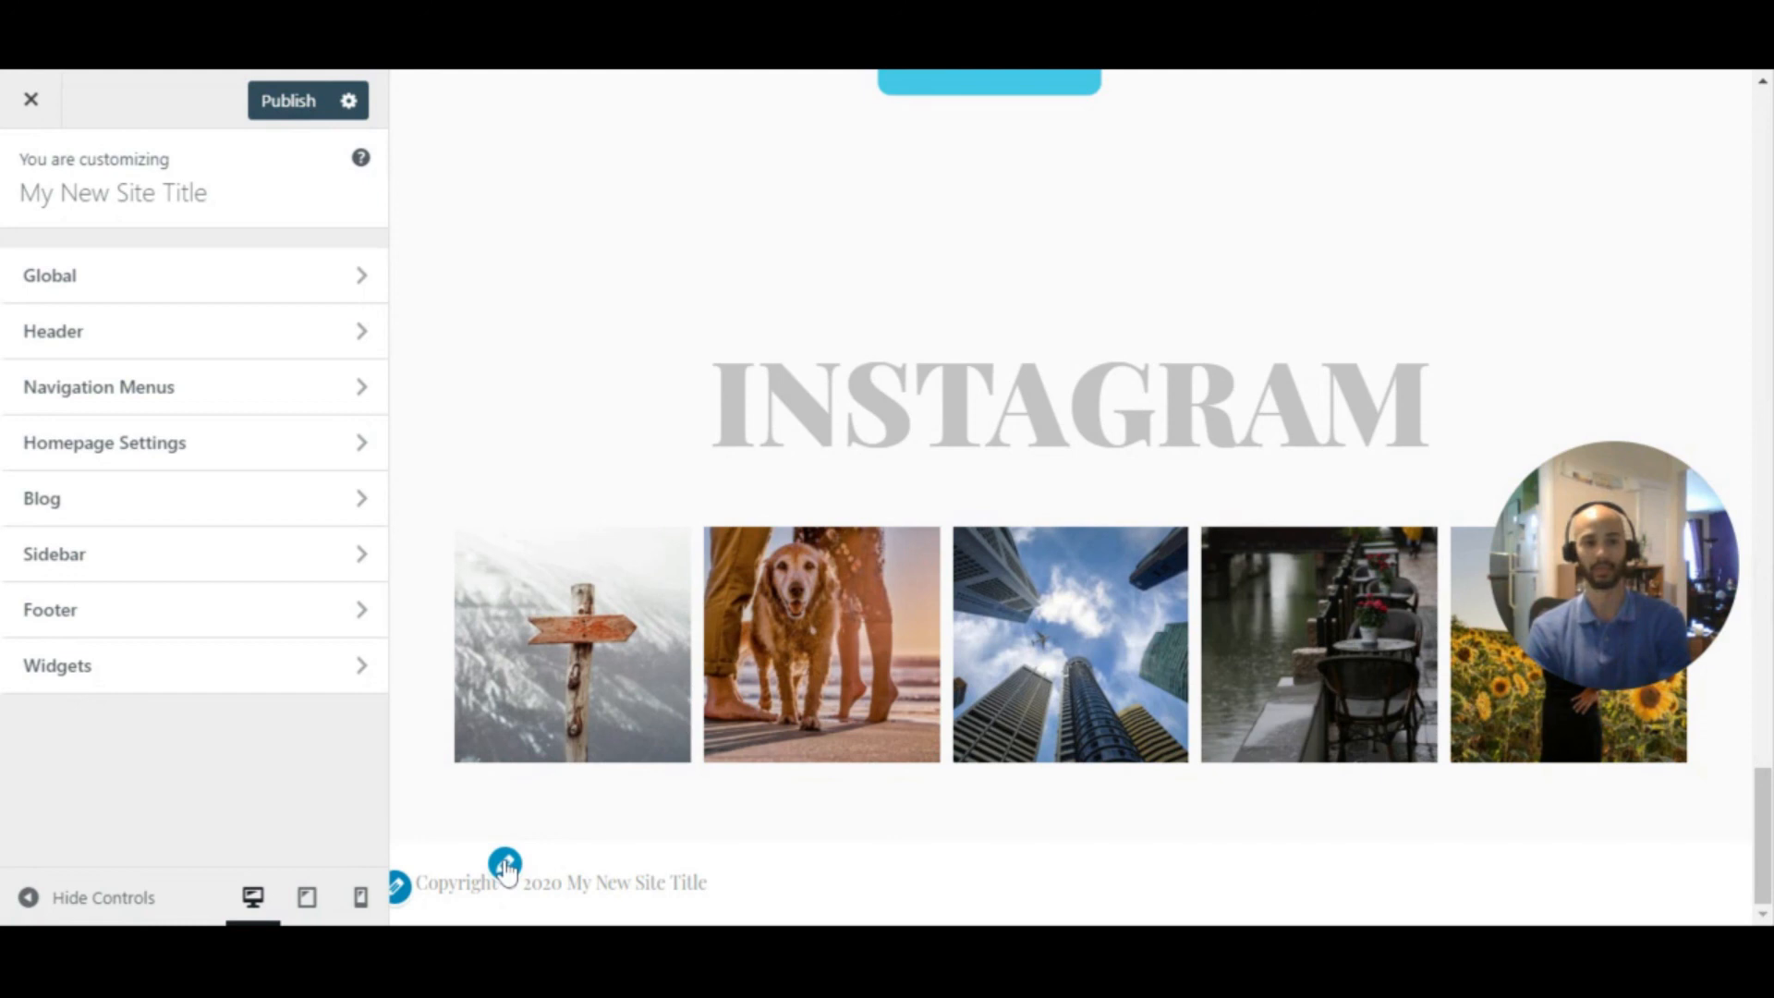
left_click(505, 863)
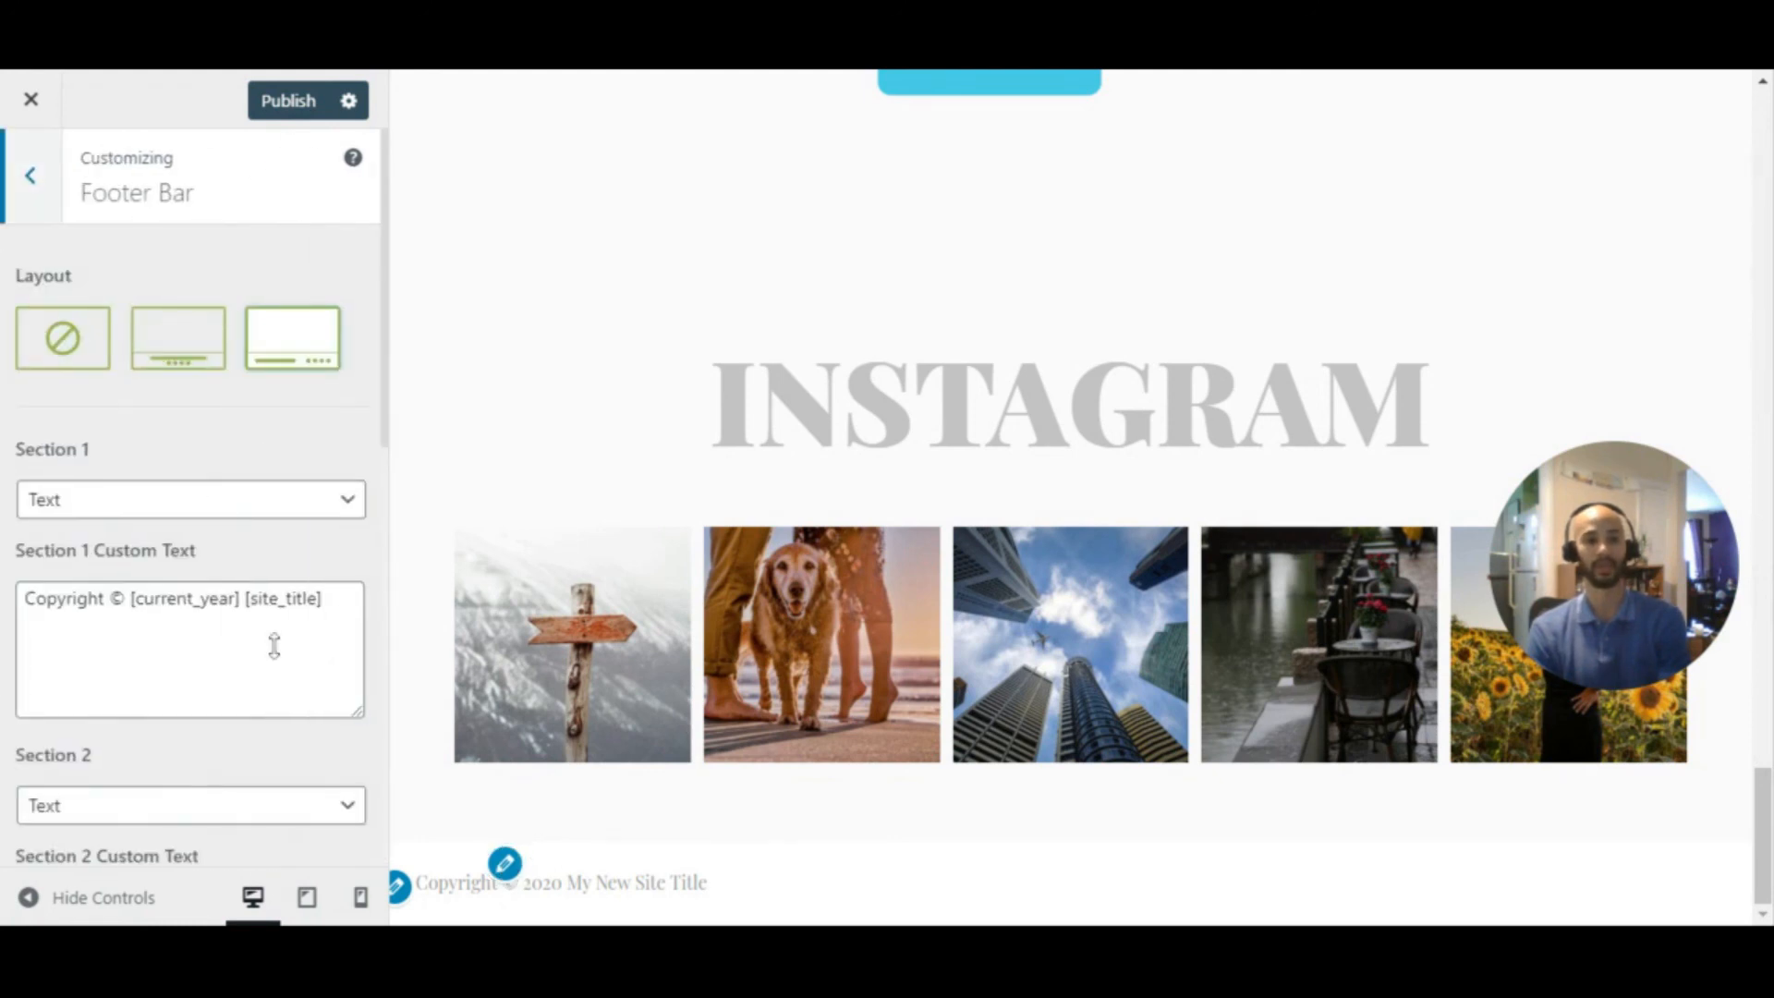